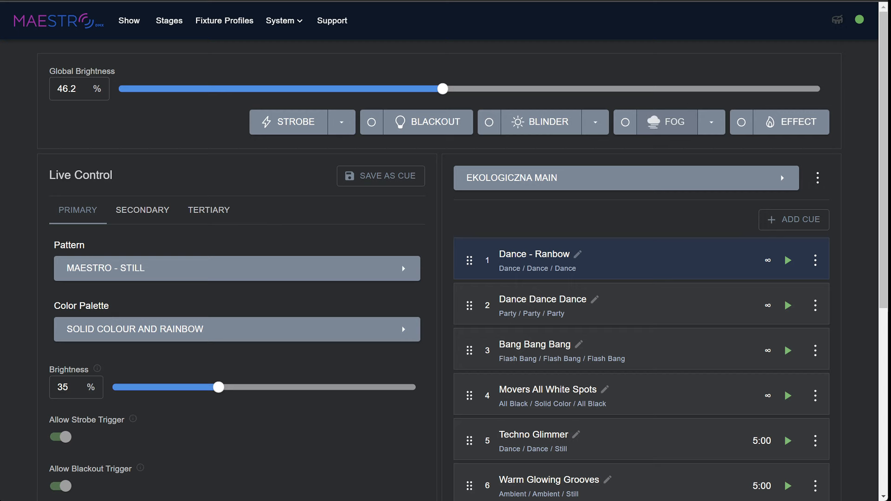
- Open the Chrome Web Store and search it for "maestro dmx"
{"action": "left_click", "coordinate": [620, 1]}
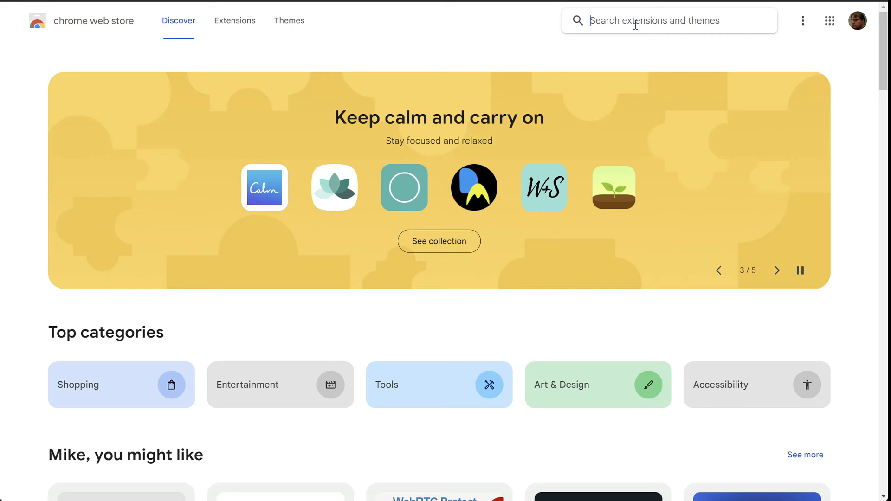
{"action": "type", "text": "maestr"}
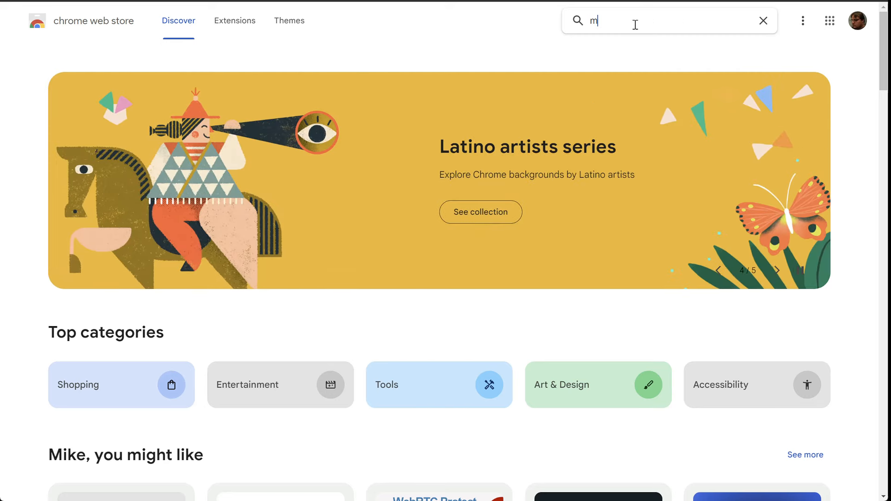
{"action": "type", "text": "o dmx"}
{"action": "key", "text": "Return"}
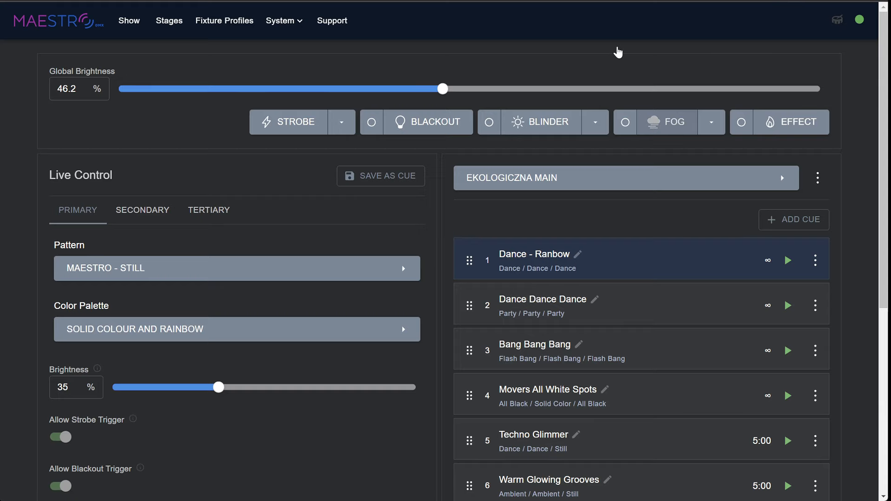
- Reload the MaestroDMX control page, visit the Stages and Show pages, and look through the System options
{"action": "key", "text": "F5"}
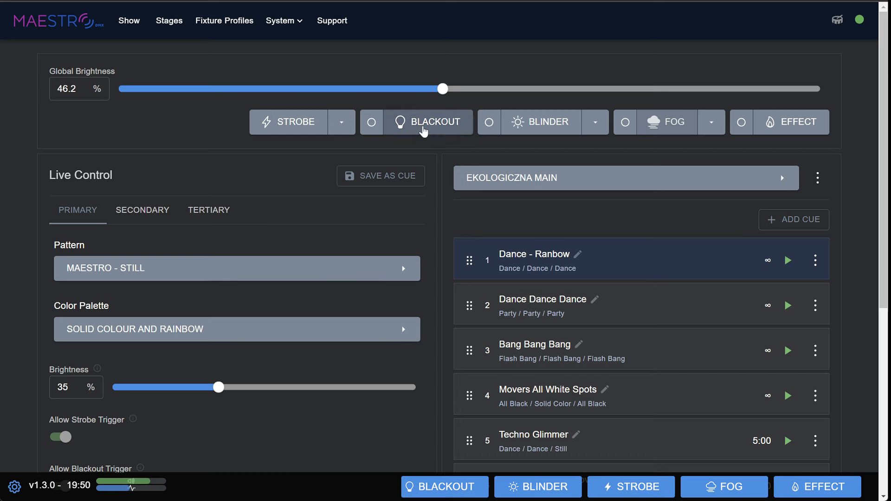
{"action": "left_click", "coordinate": [160, 29]}
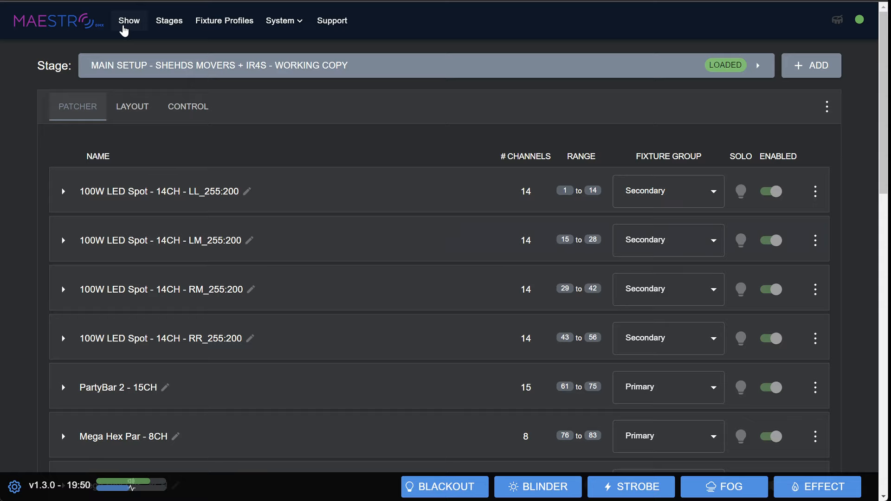
{"action": "left_click", "coordinate": [124, 30]}
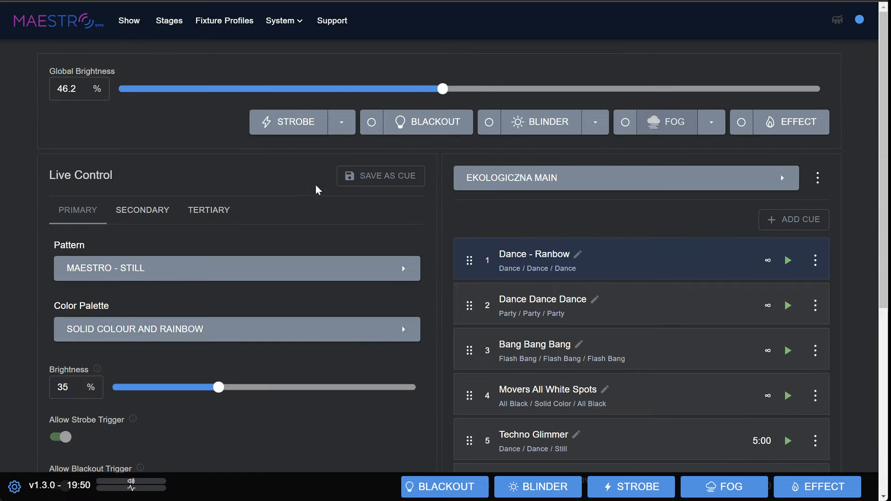
{"action": "left_click", "coordinate": [283, 21]}
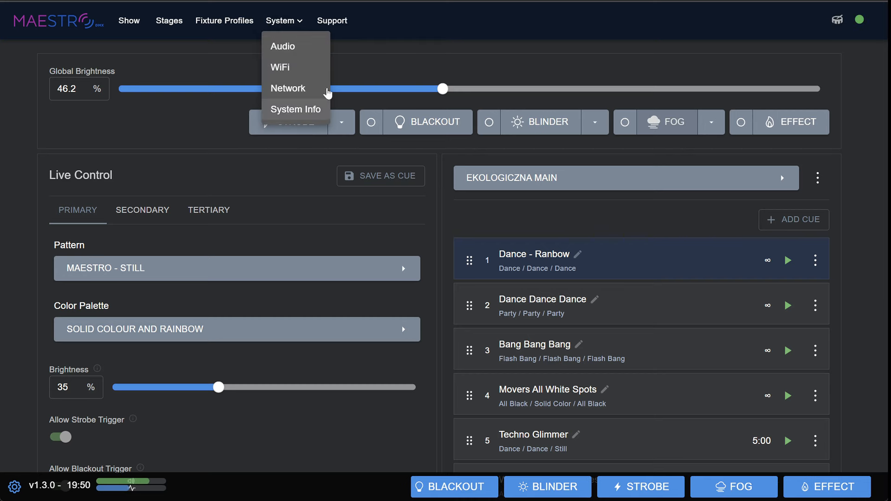
{"action": "left_click", "coordinate": [400, 38]}
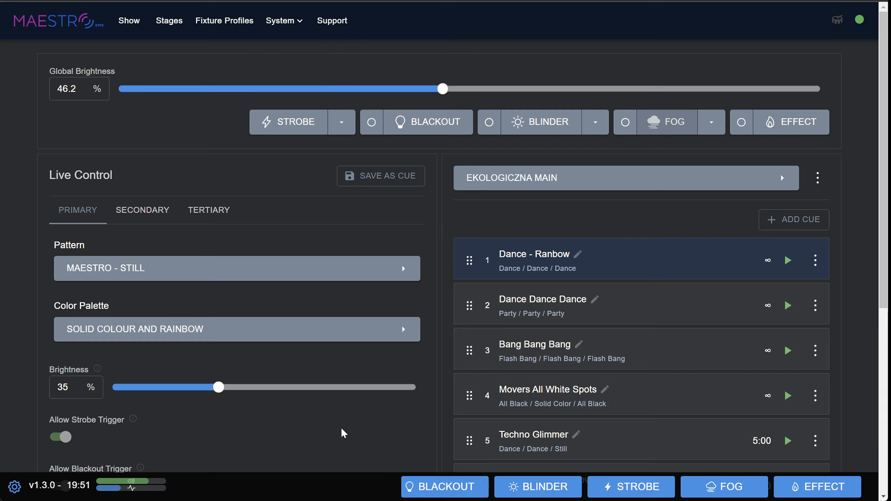
- Toggle Blackout on and off from the extension toolbar, and do the same with the Blackout and Blinder latches on the Show page
{"action": "left_click", "coordinate": [428, 485]}
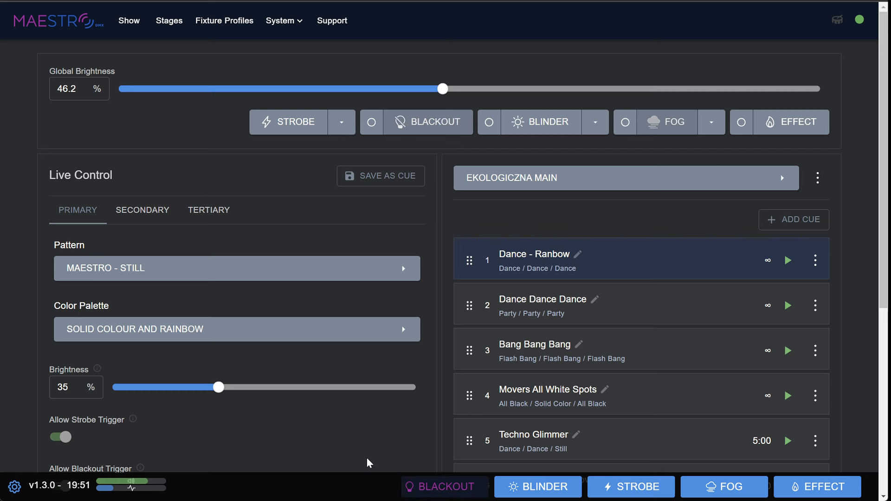
{"action": "left_click", "coordinate": [445, 488]}
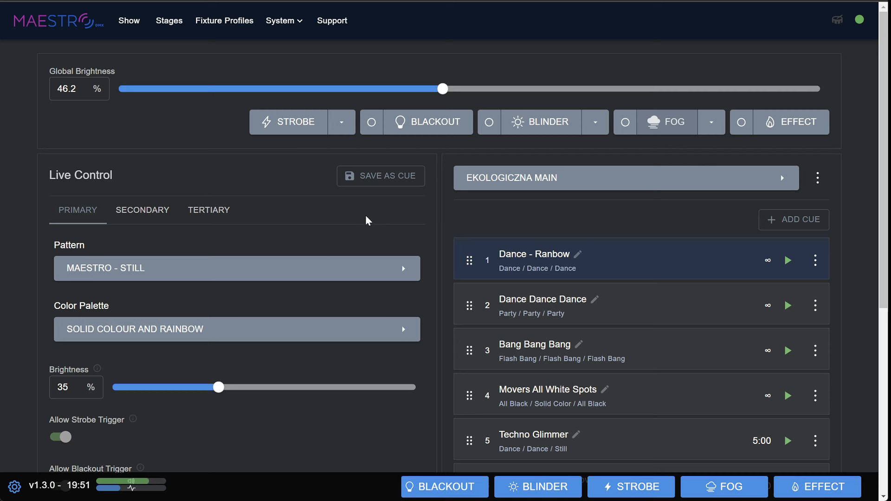
{"action": "left_click", "coordinate": [372, 123]}
{"action": "left_click", "coordinate": [489, 123]}
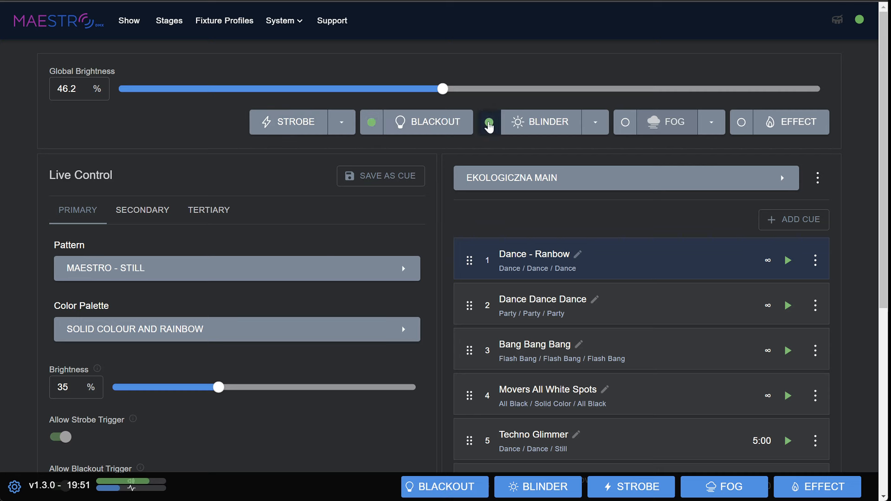
{"action": "left_click", "coordinate": [489, 124]}
{"action": "left_click", "coordinate": [373, 129]}
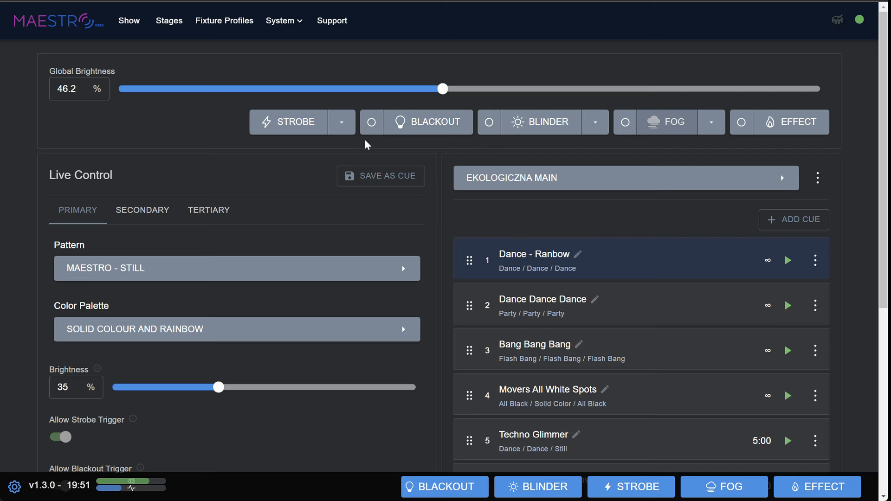
- Trigger the Strobe, Blackout and Blinder effects with the Show page's own controls
{"action": "left_click", "coordinate": [289, 122]}
{"action": "left_click", "coordinate": [371, 126]}
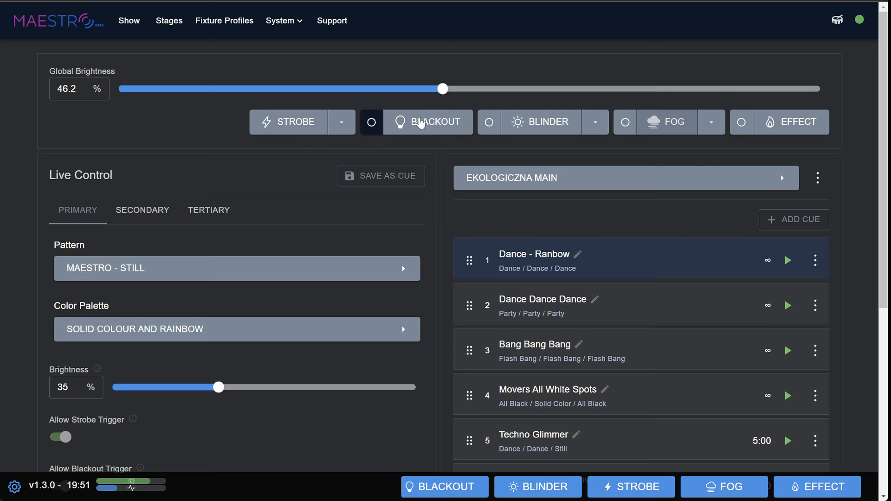
{"action": "left_click", "coordinate": [392, 123]}
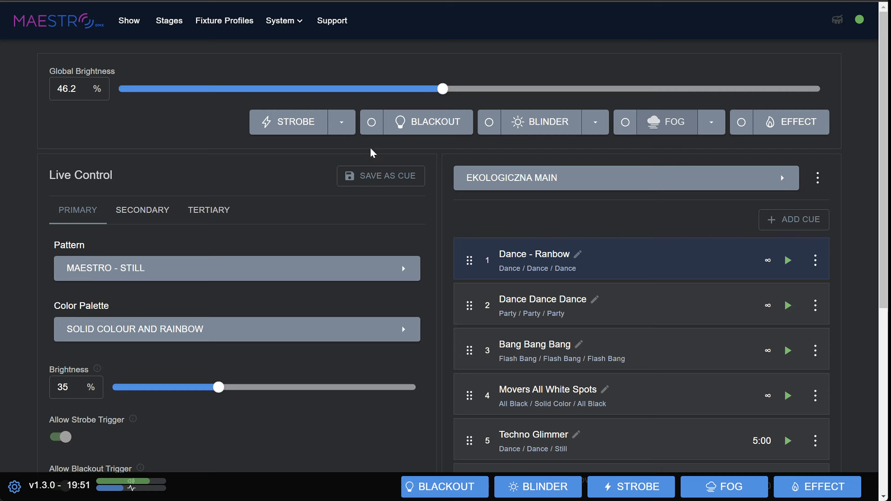
{"action": "left_click", "coordinate": [419, 128]}
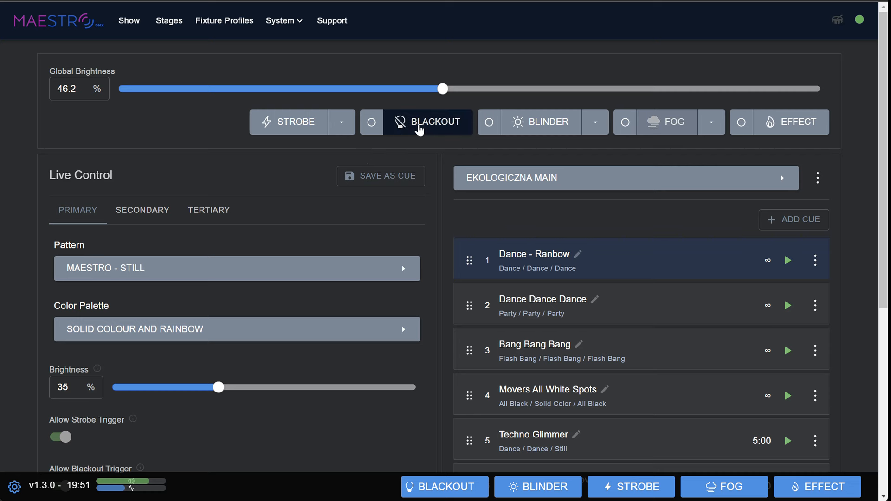
{"action": "left_click", "coordinate": [547, 126]}
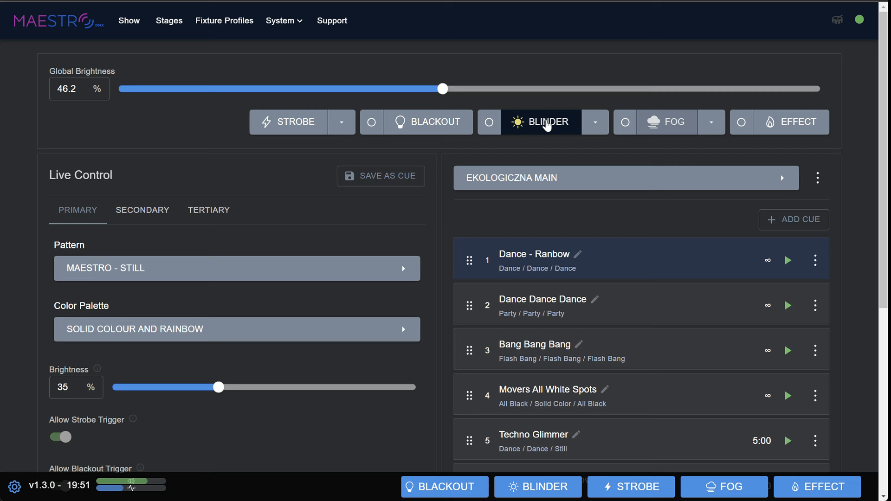
{"action": "left_click", "coordinate": [289, 129]}
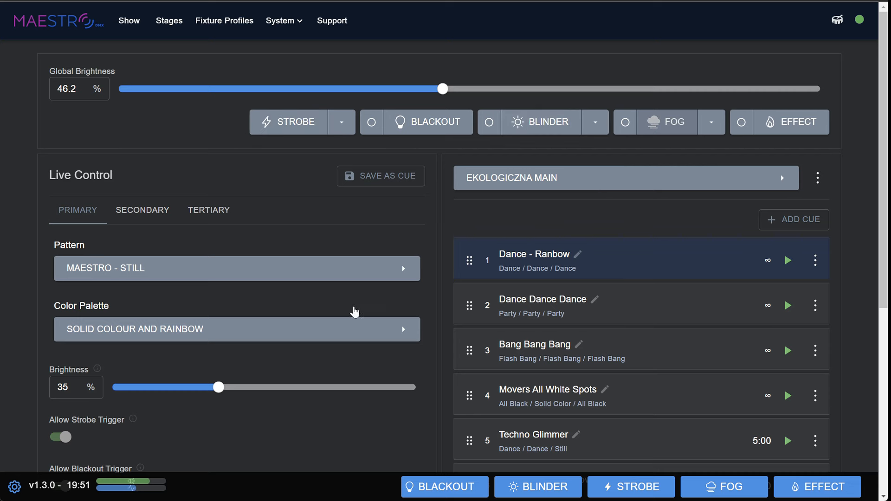
- Trigger Blackout, Blinder and Strobe from the extension toolbar
{"action": "left_click", "coordinate": [436, 486]}
{"action": "left_click", "coordinate": [533, 494]}
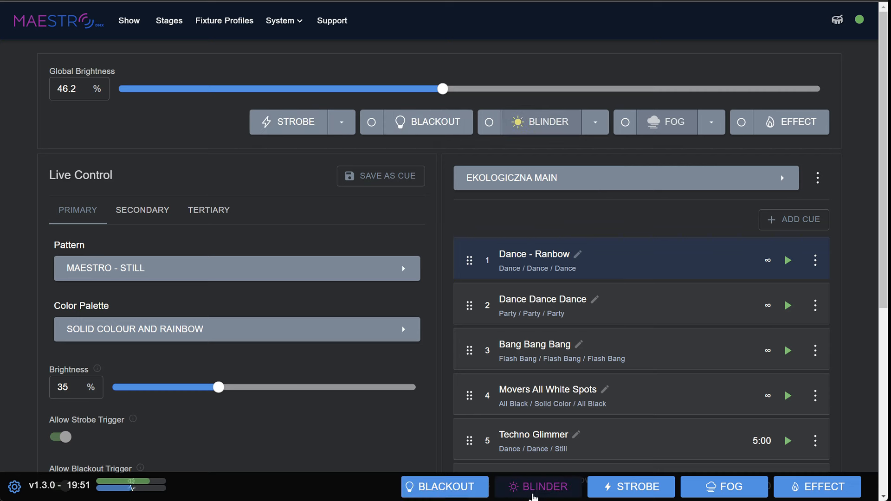
{"action": "left_click", "coordinate": [610, 487]}
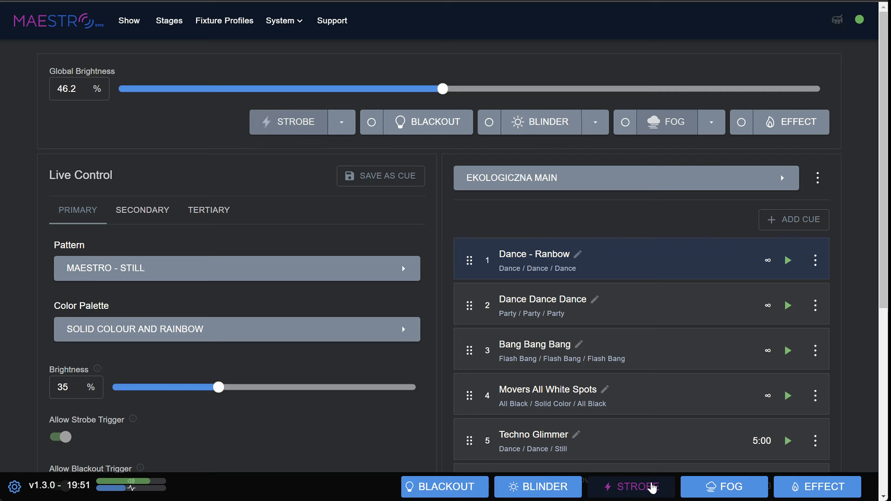
{"action": "left_click", "coordinate": [629, 491]}
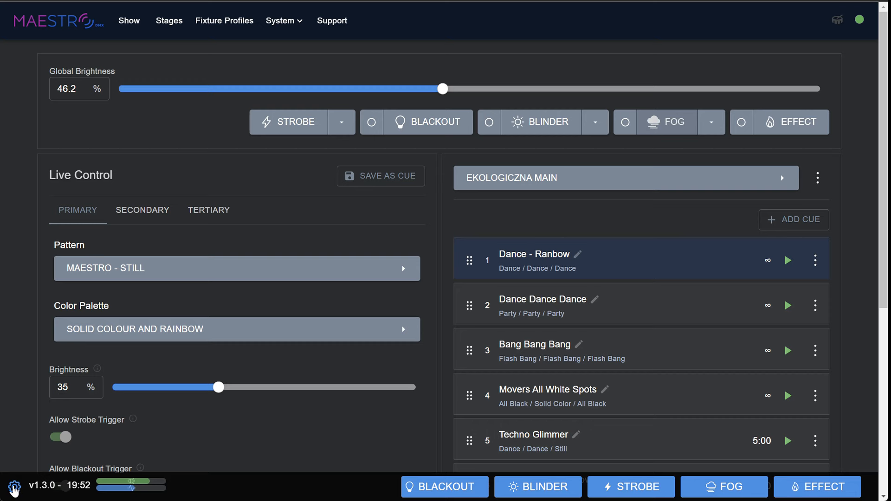
- View the Maestro Chrome Extension settings page and return to the MaestroDMX Show page
{"action": "left_click", "coordinate": [263, 0]}
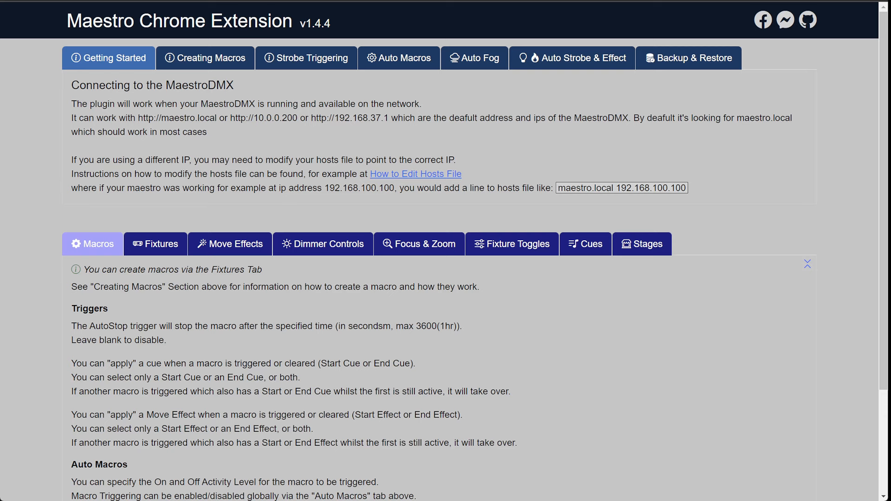
{"action": "left_click", "coordinate": [158, 1]}
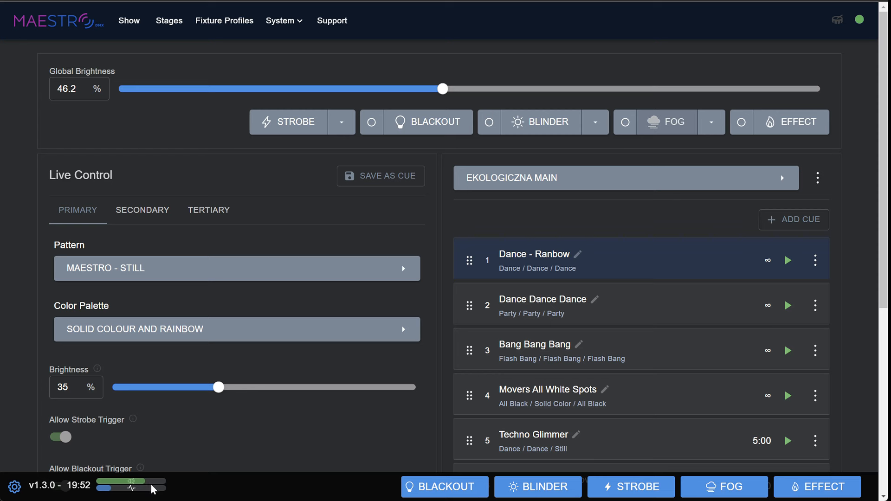
- View the system audio page with its levels, activity and kick drum detection, and return to the Show page
{"action": "left_click", "coordinate": [283, 22]}
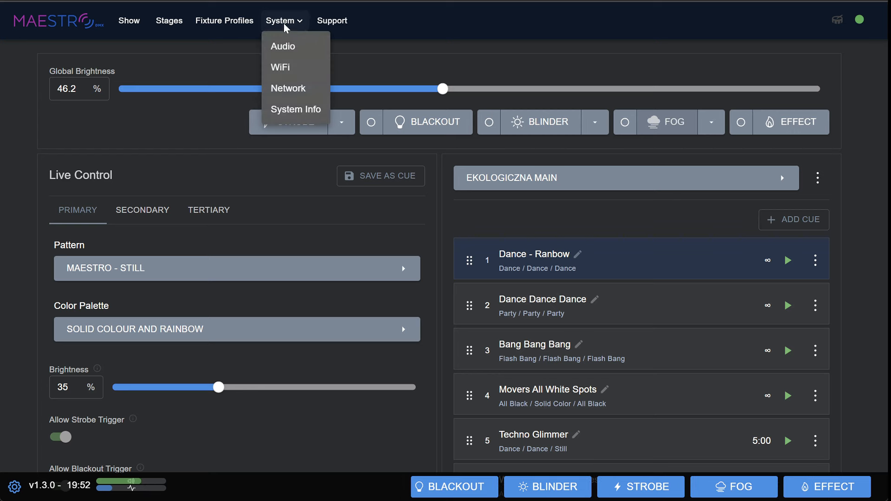
{"action": "left_click", "coordinate": [289, 50]}
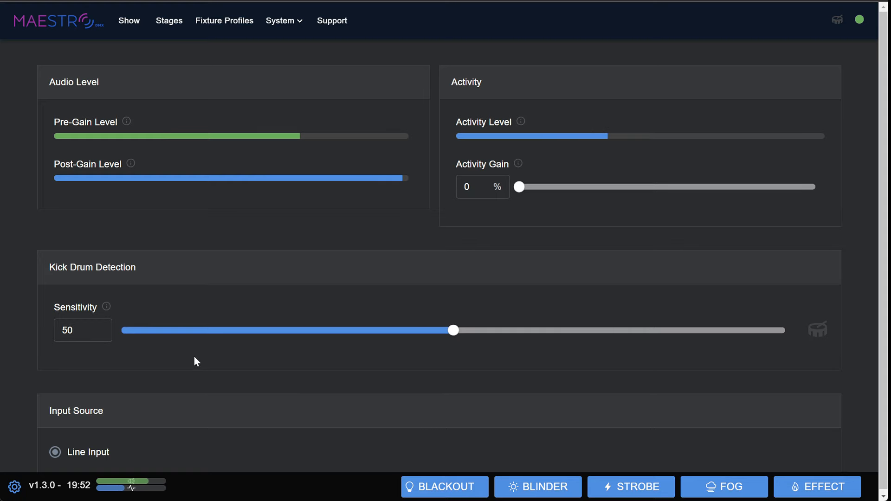
{"action": "left_click", "coordinate": [129, 20]}
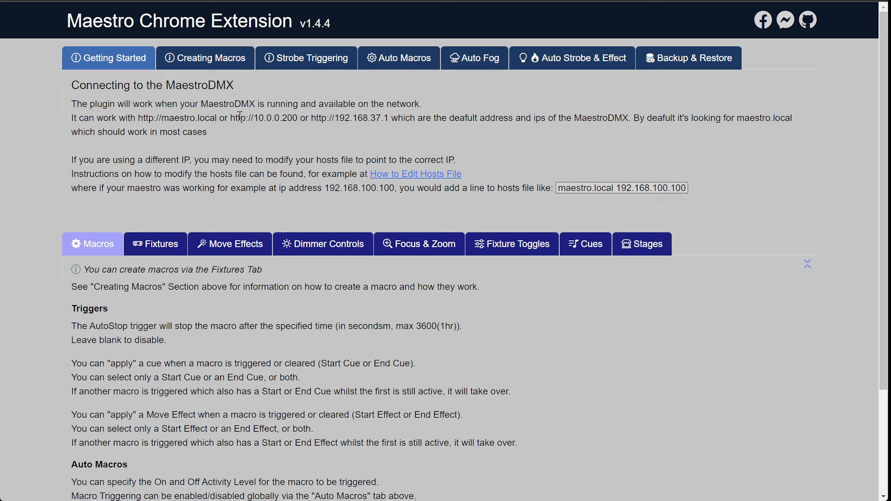
{"action": "left_click_drag", "start_coordinate": [228, 117], "coordinate": [389, 116]}
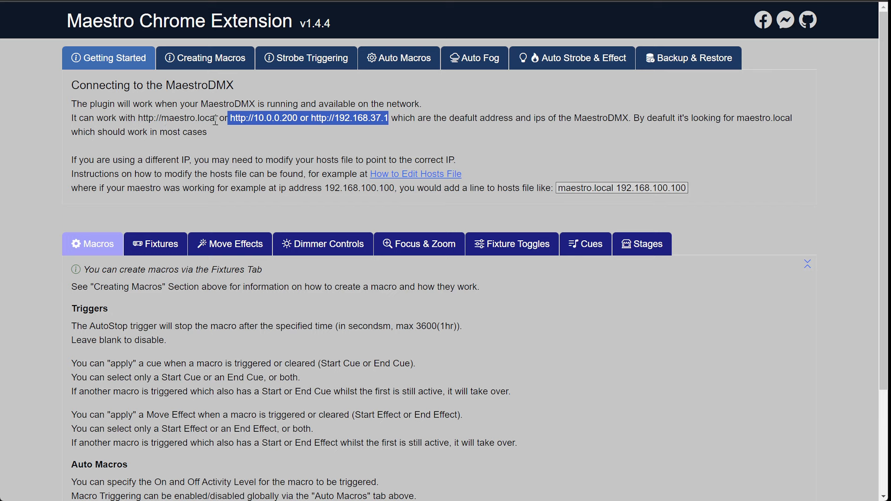
{"action": "left_click", "coordinate": [240, 154]}
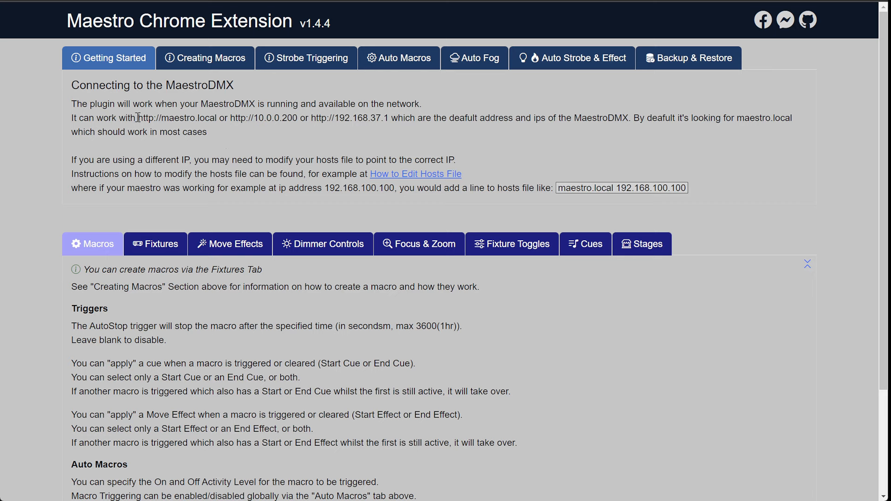
{"action": "left_click_drag", "start_coordinate": [137, 117], "coordinate": [218, 120]}
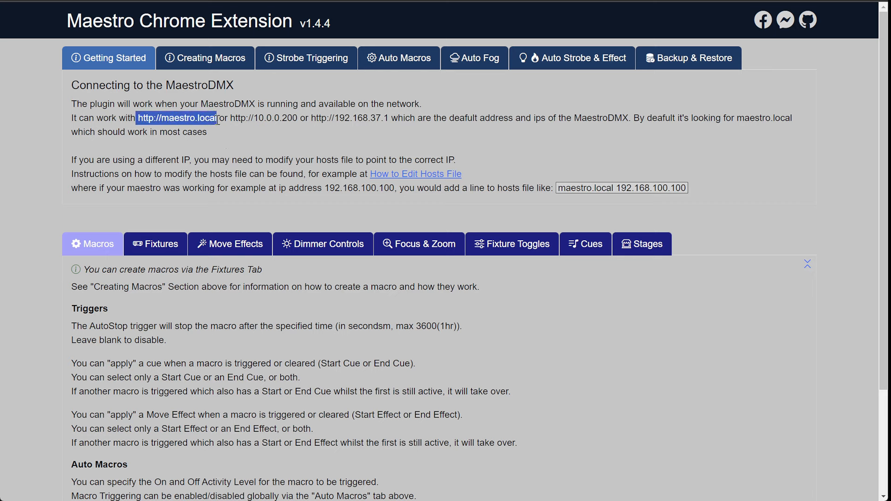
{"action": "left_click", "coordinate": [228, 135]}
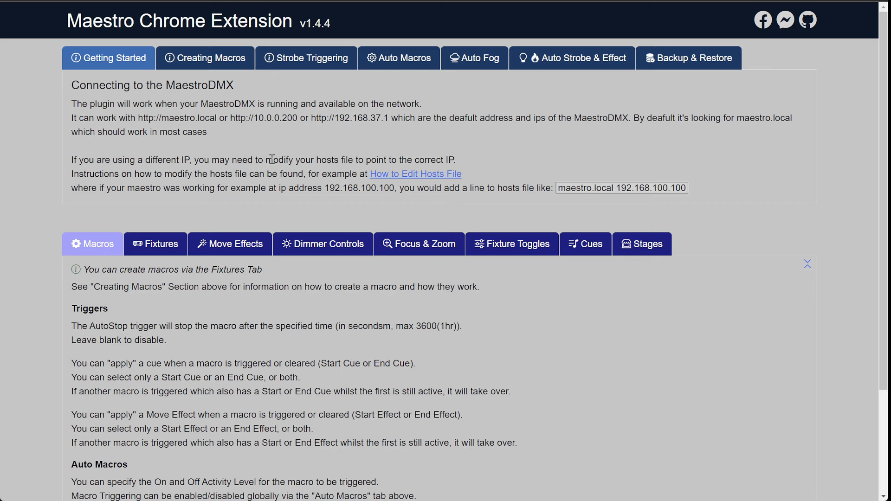
- Review the Creating Macros and Strobe Triggering instructions, and test the Strobe on the MaestroDMX Show page
{"action": "left_click", "coordinate": [206, 62]}
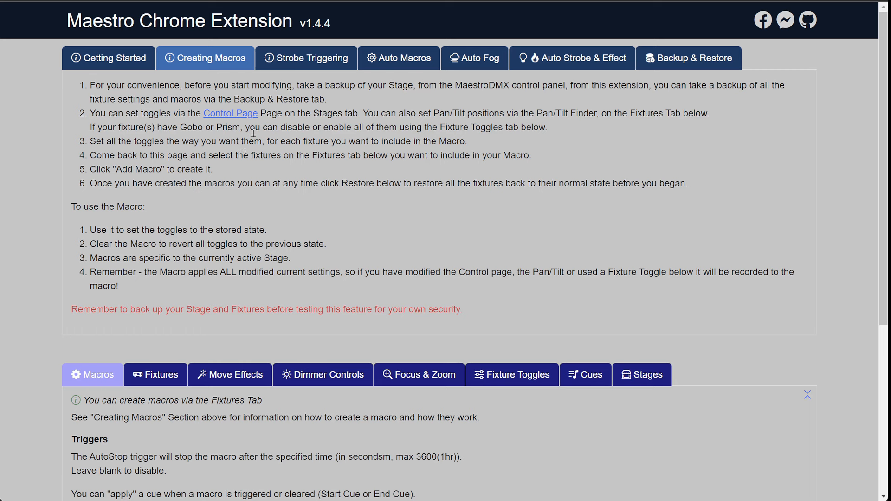
{"action": "left_click", "coordinate": [301, 62]}
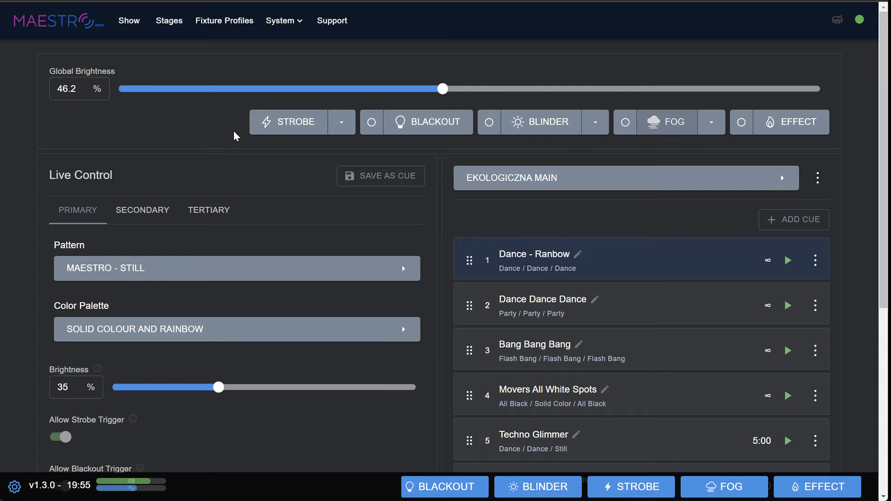
{"action": "left_click", "coordinate": [289, 123]}
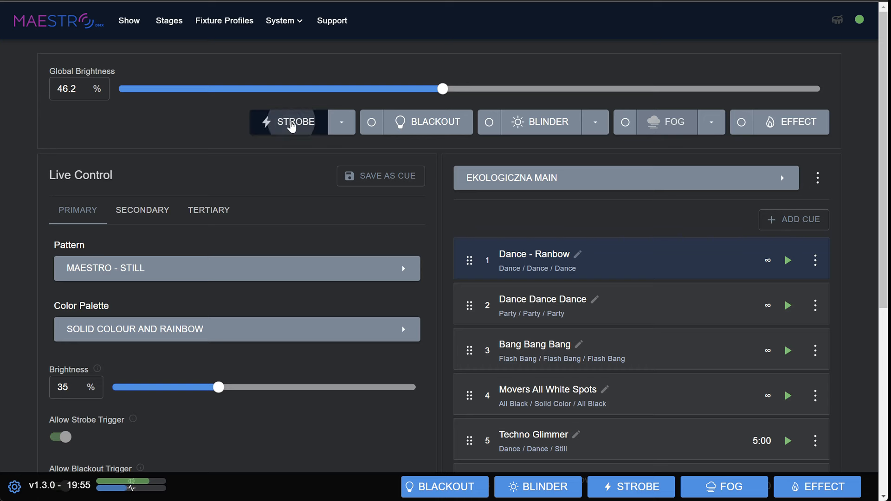
{"action": "left_click", "coordinate": [284, 123]}
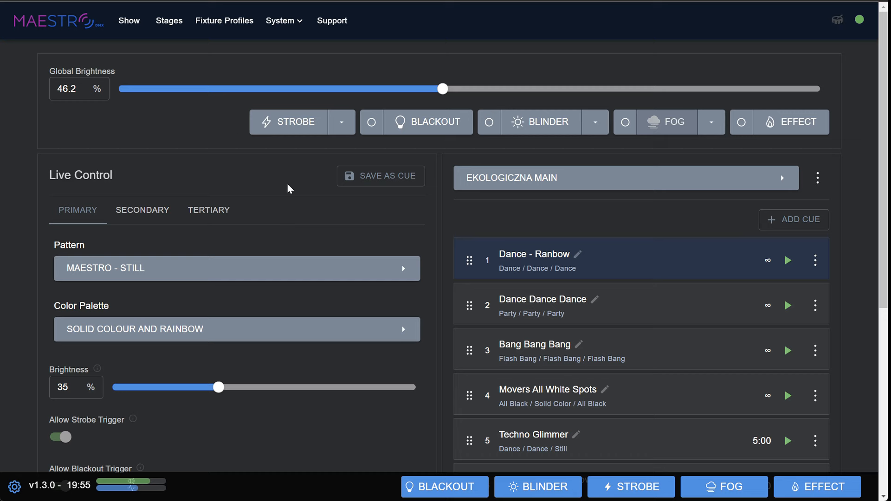
- Expand the channels of the "100W LED Spot - 14CH - LL_255:200" fixture on the Stages page and inspect its Shutter & Strobe channel
{"action": "left_click", "coordinate": [172, 30]}
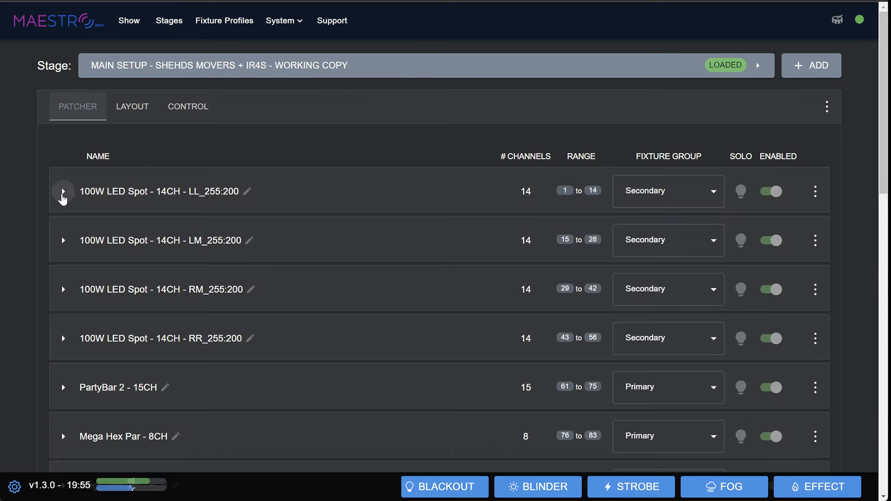
{"action": "left_click", "coordinate": [63, 194]}
{"action": "scroll", "coordinate": [253, 245], "scroll_direction": "down", "scroll_amount": 2}
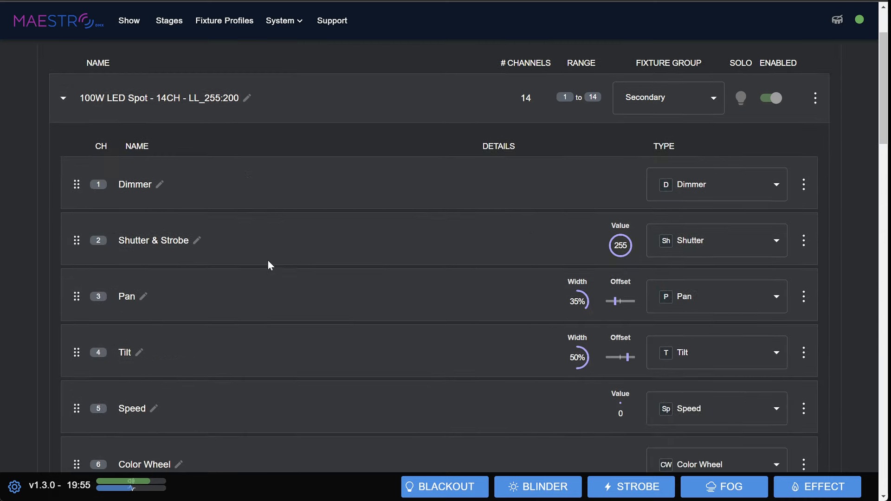
- Examine the channel list of the "100W LED Spot - 14CH - LL_255:200" fixture, from Dimmer through Tilt Fine, collapsing and re-expanding it once
{"action": "scroll", "coordinate": [267, 265], "scroll_direction": "down", "scroll_amount": 4}
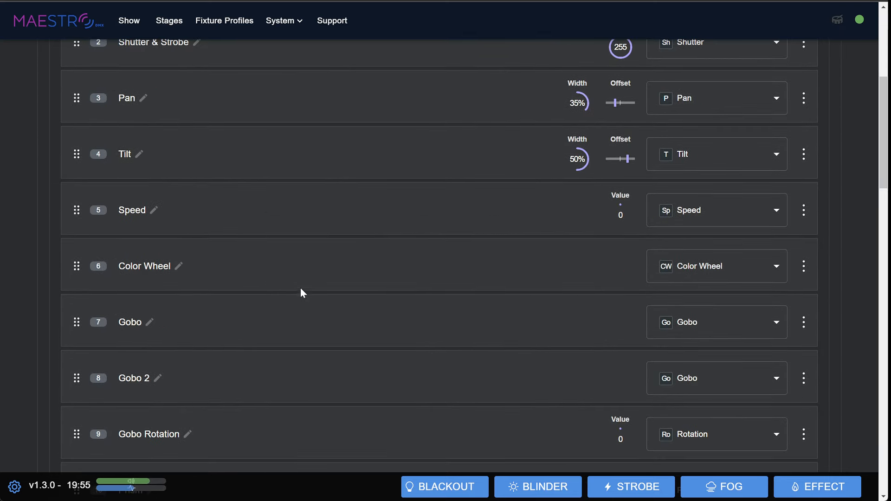
{"action": "scroll", "coordinate": [315, 312], "scroll_direction": "up", "scroll_amount": 2}
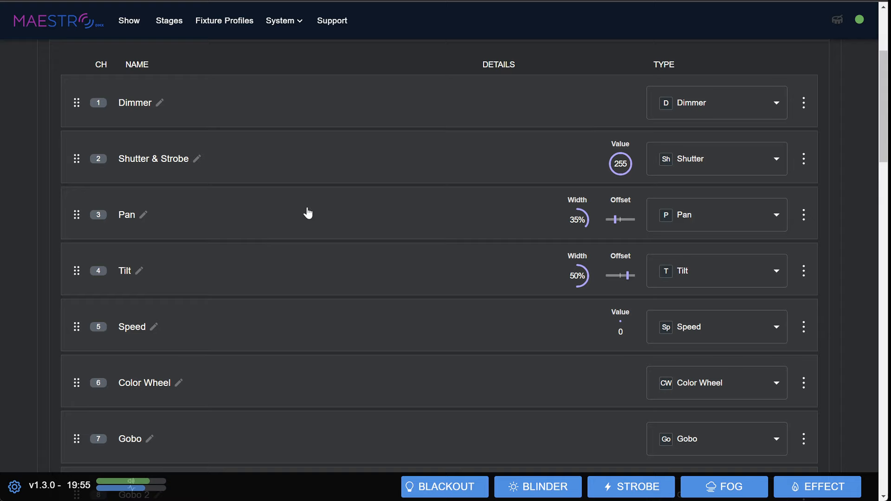
{"action": "scroll", "coordinate": [307, 211], "scroll_direction": "down", "scroll_amount": 2}
{"action": "scroll", "coordinate": [267, 299], "scroll_direction": "up", "scroll_amount": 4}
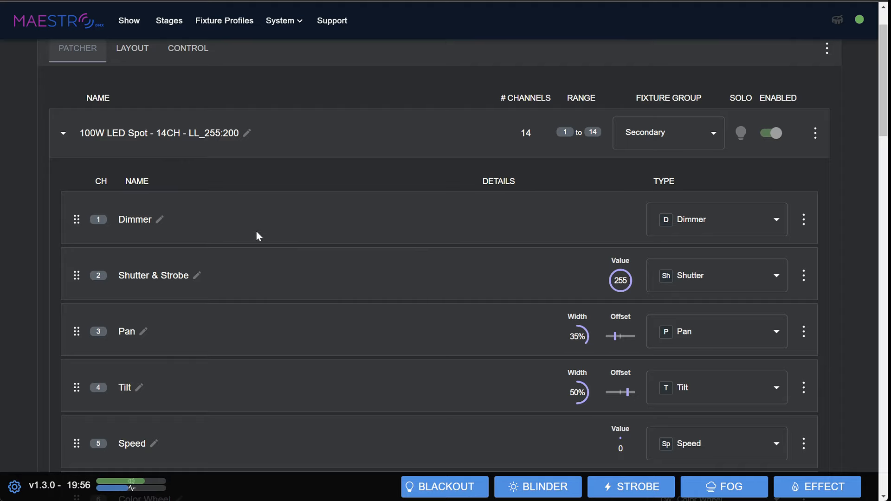
{"action": "left_click", "coordinate": [63, 133]}
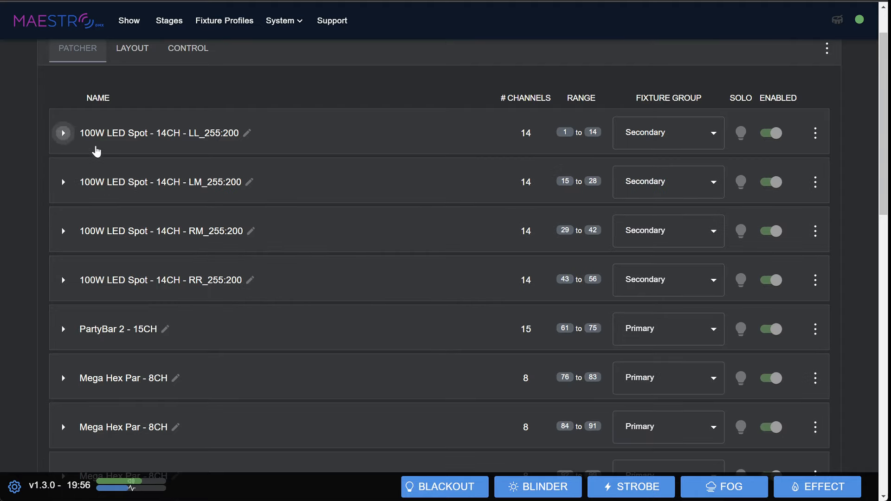
{"action": "left_click", "coordinate": [62, 134]}
{"action": "scroll", "coordinate": [279, 285], "scroll_direction": "down", "scroll_amount": 4}
{"action": "scroll", "coordinate": [276, 283], "scroll_direction": "down", "scroll_amount": 6}
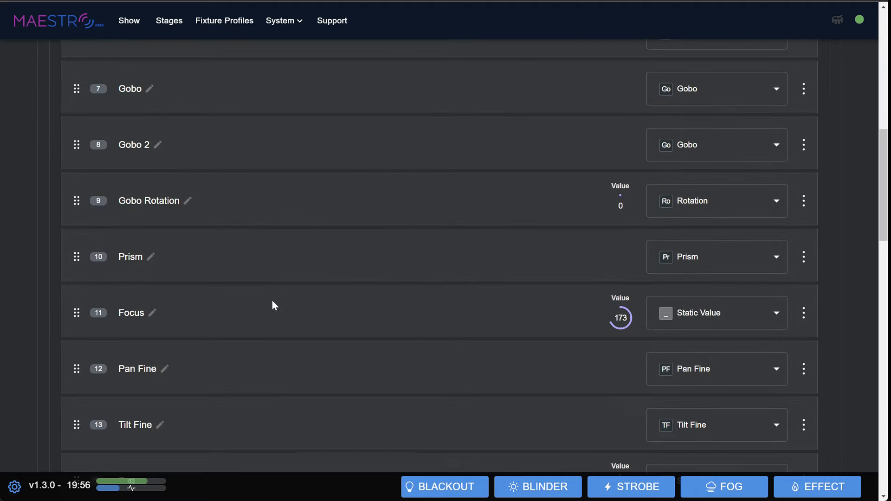
{"action": "scroll", "coordinate": [241, 339], "scroll_direction": "up", "scroll_amount": 8}
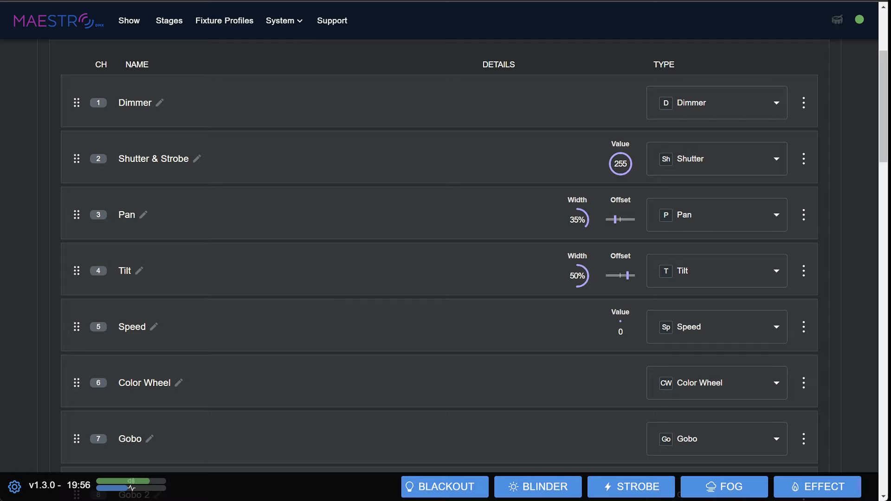
- Return to the MaestroDMX Show page and test the Strobe trigger twice
{"action": "key", "text": "ctrl+Tab"}
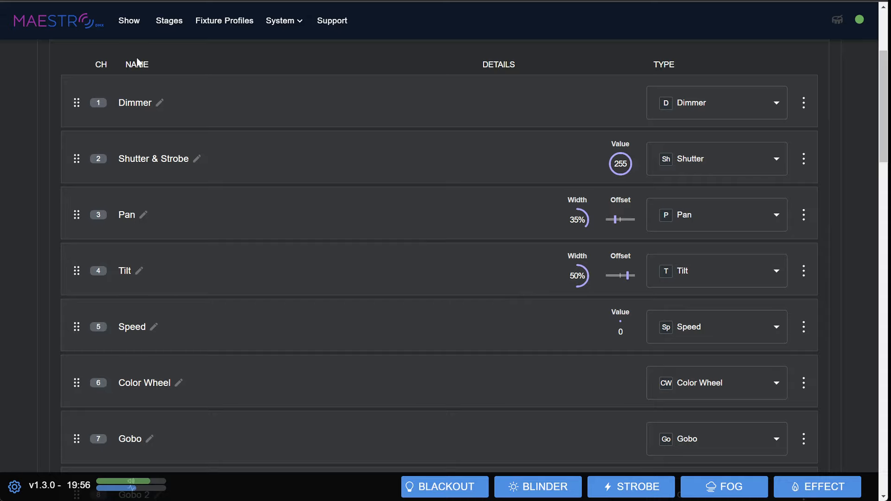
{"action": "left_click", "coordinate": [128, 21]}
{"action": "scroll", "coordinate": [215, 167], "scroll_direction": "up", "scroll_amount": 4}
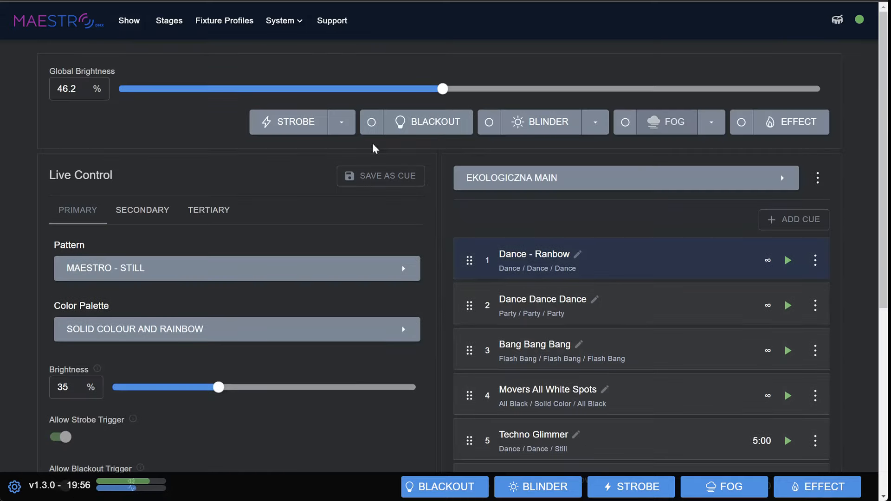
{"action": "left_click", "coordinate": [291, 122]}
{"action": "left_click", "coordinate": [291, 124]}
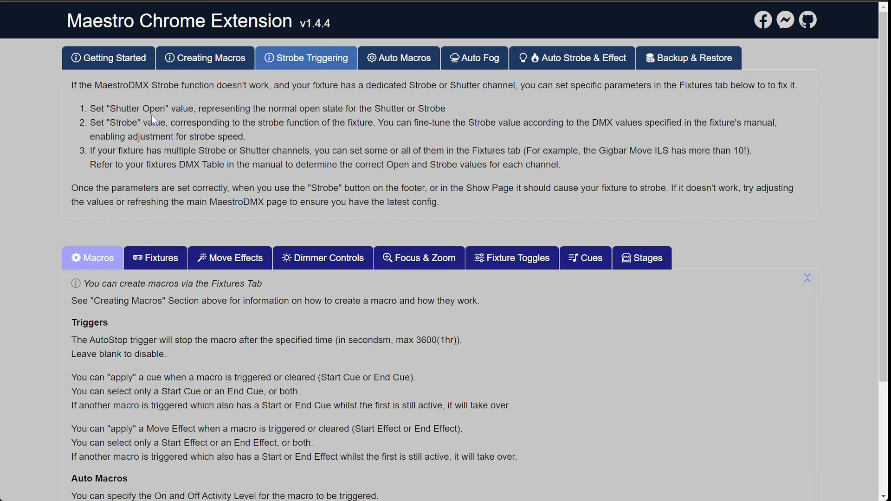
- Highlight the "Strobe" value instruction in the Maestro Chrome Extension's Strobe Triggering guide and open the Fixtures settings
{"action": "left_click_drag", "start_coordinate": [113, 113], "coordinate": [174, 118]}
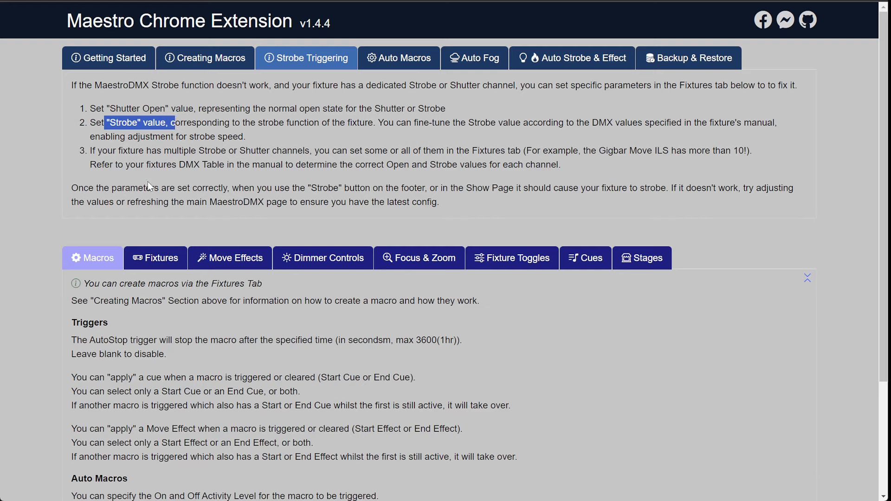
{"action": "scroll", "coordinate": [148, 185], "scroll_direction": "down", "scroll_amount": 1}
{"action": "left_click", "coordinate": [150, 202]}
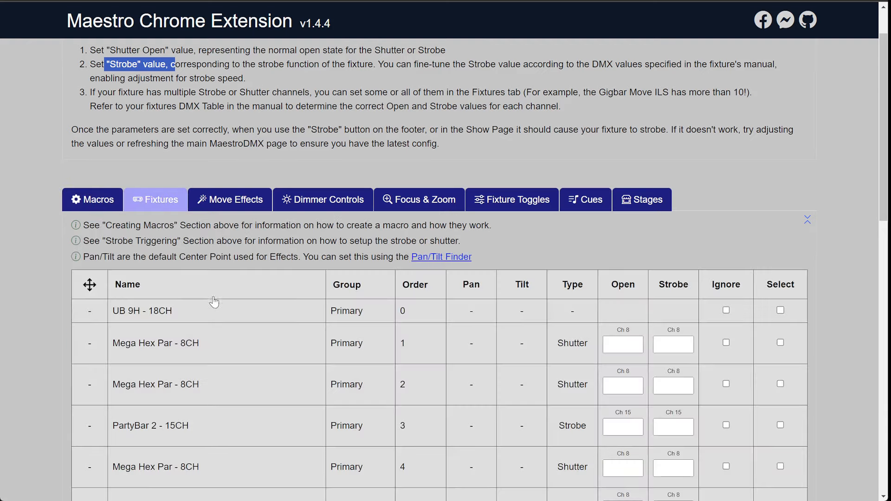
- Set the "100W LED Spot - 14CH - LL_255:200" fixture's shutter Open value to 255 and Strobe value to 200
{"action": "scroll", "coordinate": [213, 302], "scroll_direction": "down", "scroll_amount": 3}
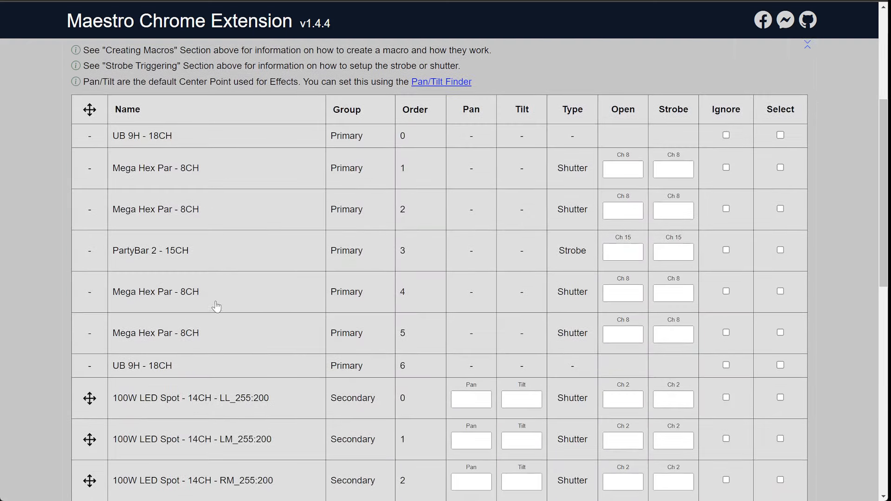
{"action": "scroll", "coordinate": [216, 306], "scroll_direction": "down", "scroll_amount": 2}
{"action": "scroll", "coordinate": [216, 306], "scroll_direction": "up", "scroll_amount": 2}
{"action": "scroll", "coordinate": [200, 186], "scroll_direction": "down", "scroll_amount": 1}
{"action": "scroll", "coordinate": [193, 234], "scroll_direction": "down", "scroll_amount": 2}
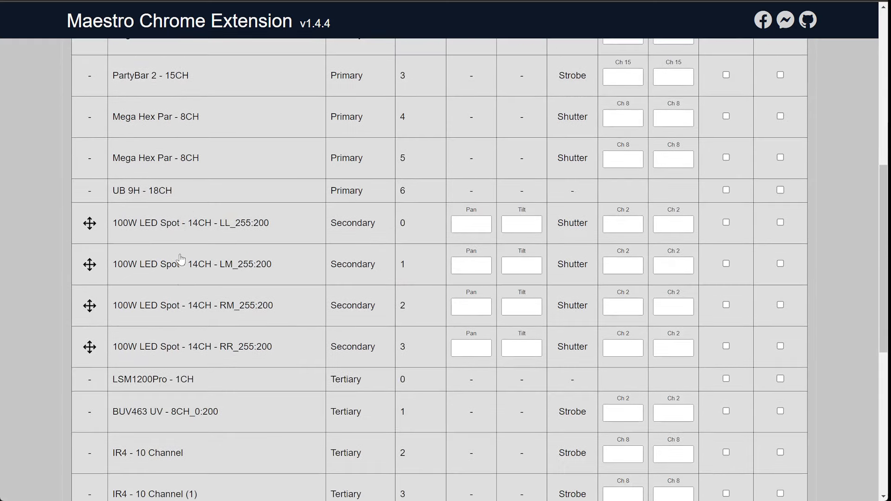
{"action": "scroll", "coordinate": [181, 259], "scroll_direction": "down", "scroll_amount": 1}
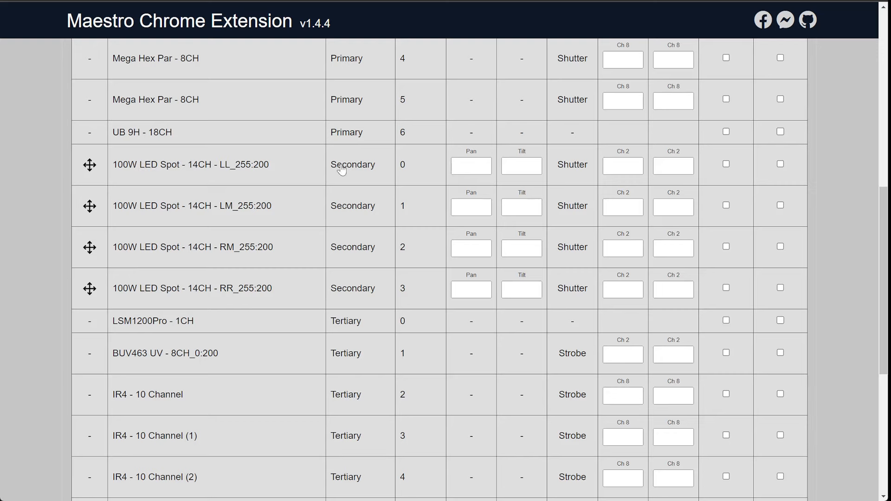
{"action": "scroll", "coordinate": [611, 204], "scroll_direction": "up", "scroll_amount": 2}
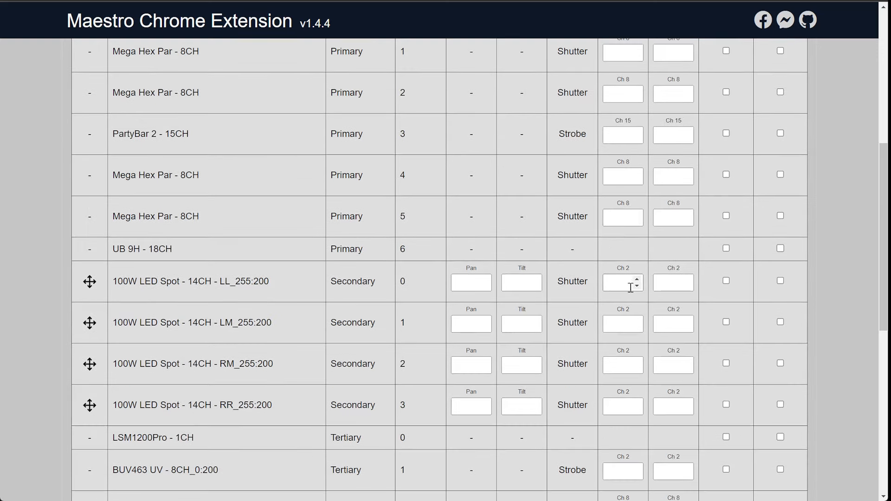
{"action": "left_click", "coordinate": [626, 282]}
{"action": "type", "text": "255"}
{"action": "key", "text": "Tab"}
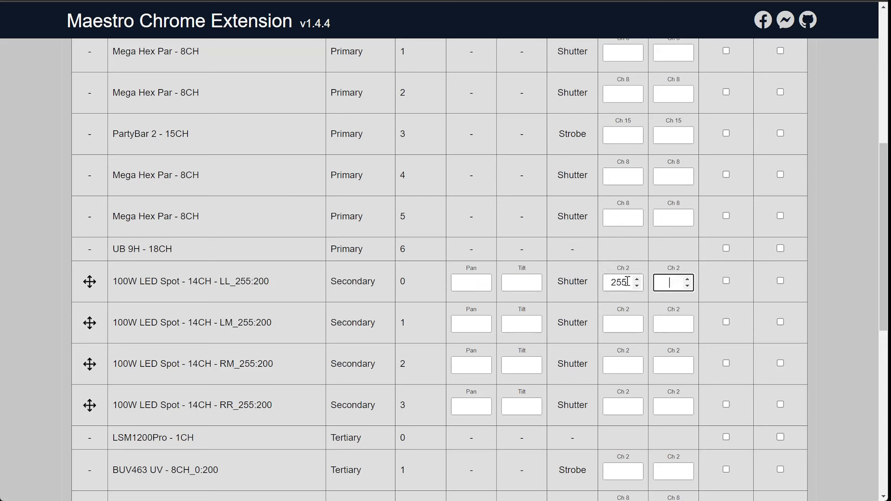
{"action": "scroll", "coordinate": [614, 183], "scroll_direction": "up", "scroll_amount": 4}
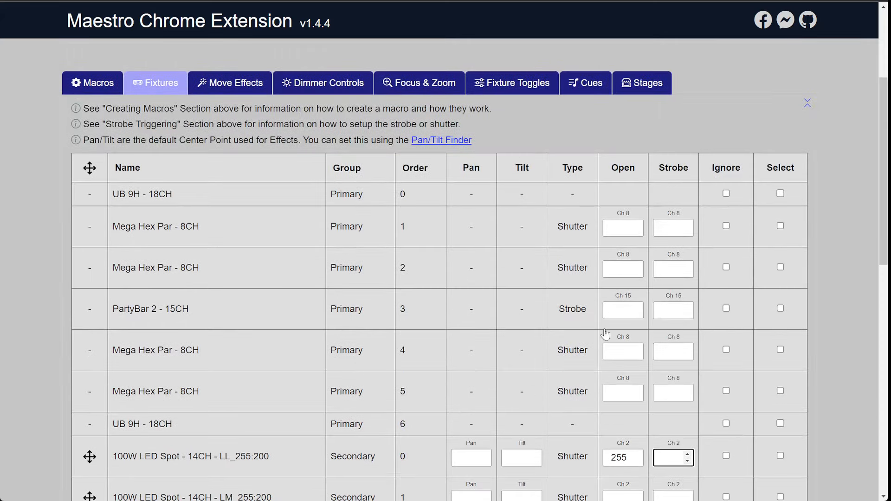
{"action": "scroll", "coordinate": [605, 334], "scroll_direction": "down", "scroll_amount": 5}
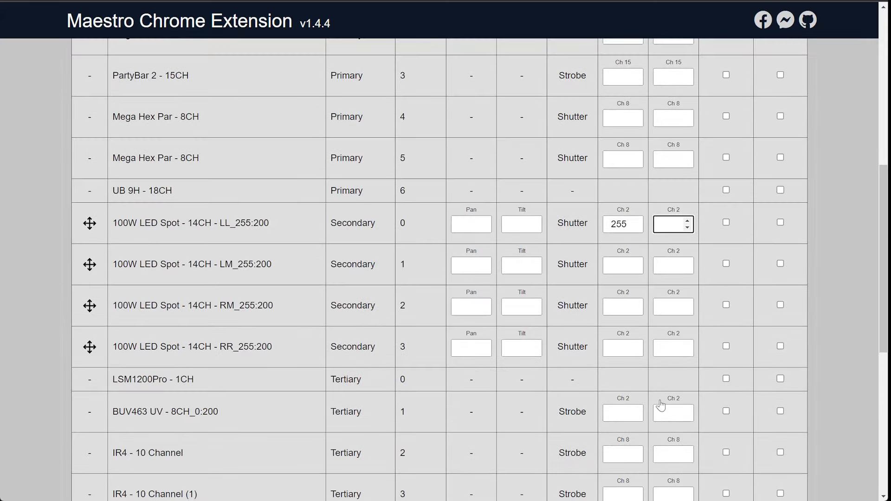
{"action": "type", "text": "200"}
- Set the "100W LED Spot - 14CH - LM_255:200" fixture's shutter Open value to 255 and Strobe value to 200
{"action": "key", "text": "Tab"}
{"action": "key", "text": "Tab"}
{"action": "key", "text": "Tab"}
{"action": "key", "text": "Tab"}
{"action": "key", "text": "Tab"}
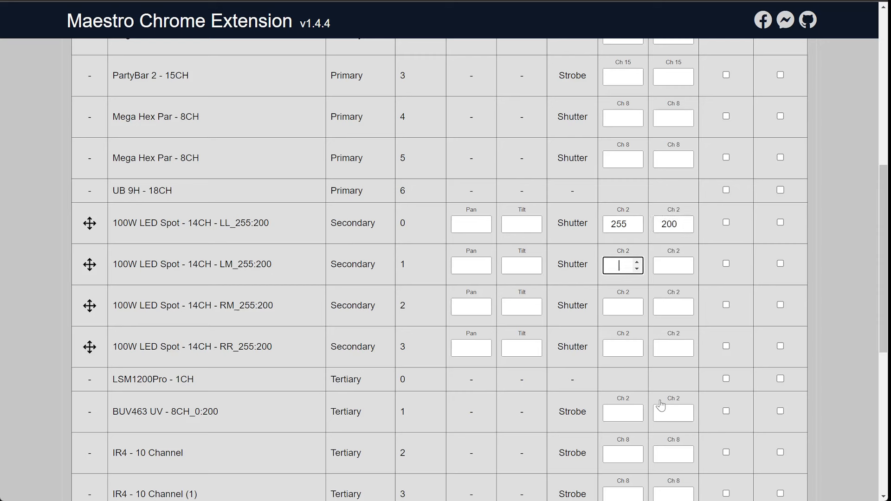
{"action": "type", "text": "255"}
{"action": "key", "text": "Tab"}
{"action": "type", "text": "200"}
- Set the "100W LED Spot - 14CH - RM_255:200" fixture's shutter Open value to 255 and Strobe value to 200
{"action": "key", "text": "Tab"}
{"action": "key", "text": "Tab"}
{"action": "key", "text": "Tab"}
{"action": "key", "text": "Tab"}
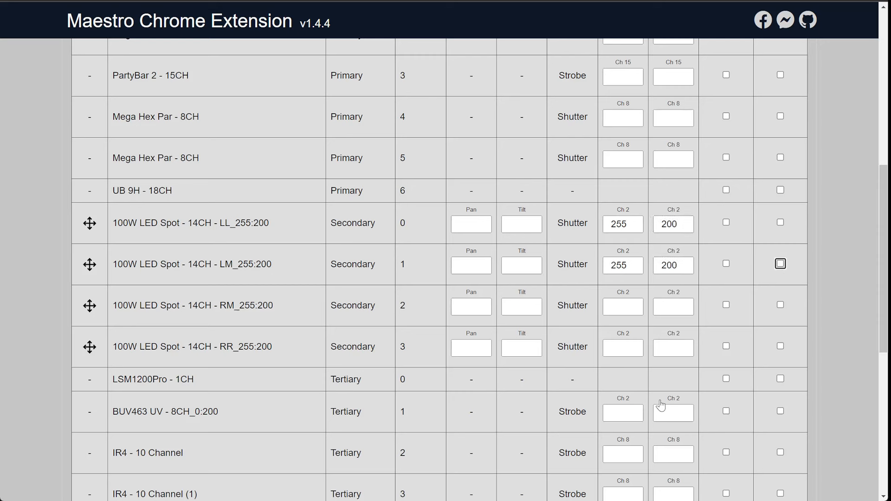
{"action": "key", "text": "Tab"}
{"action": "type", "text": "255"}
{"action": "key", "text": "Tab"}
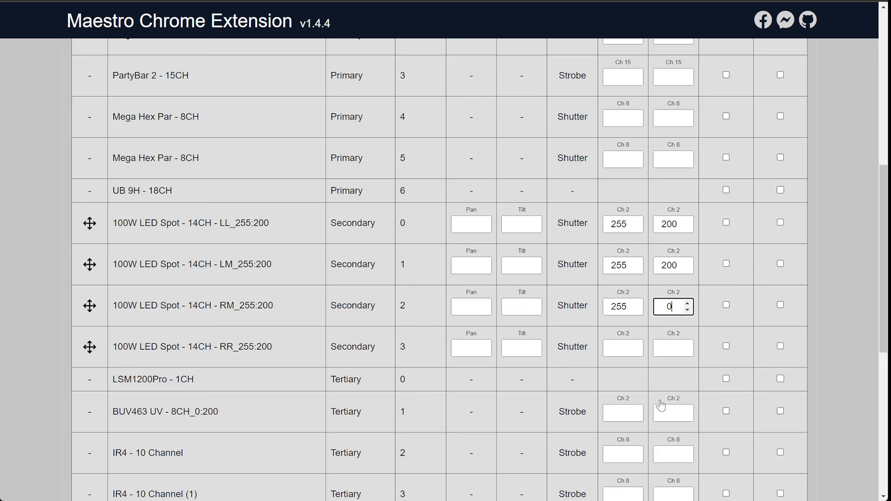
{"action": "type", "text": "200"}
- Set the "100W LED Spot - 14CH - RR_255:200" fixture's shutter Open value to 255 and Strobe value to 200
{"action": "key", "text": "Tab"}
{"action": "key", "text": "Tab"}
{"action": "key", "text": "Tab"}
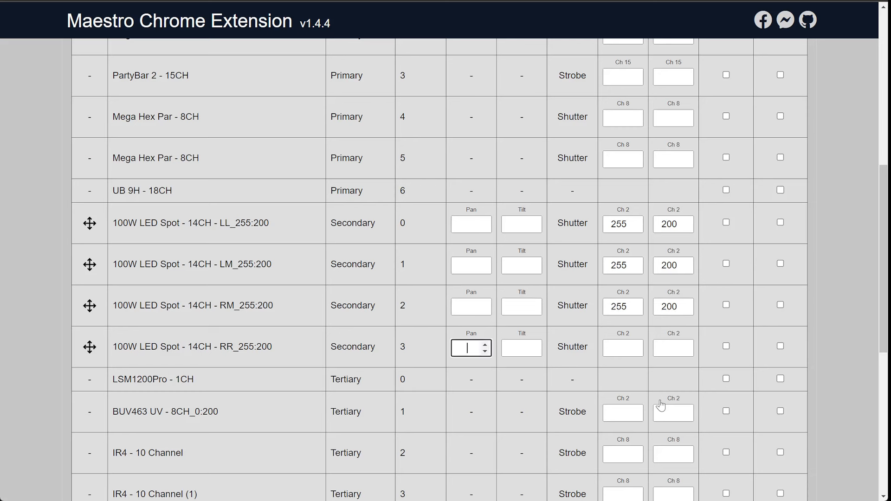
{"action": "key", "text": "Tab"}
{"action": "key", "text": "Tab"}
{"action": "type", "text": "255"}
{"action": "key", "text": "Tab"}
{"action": "type", "text": "200"}
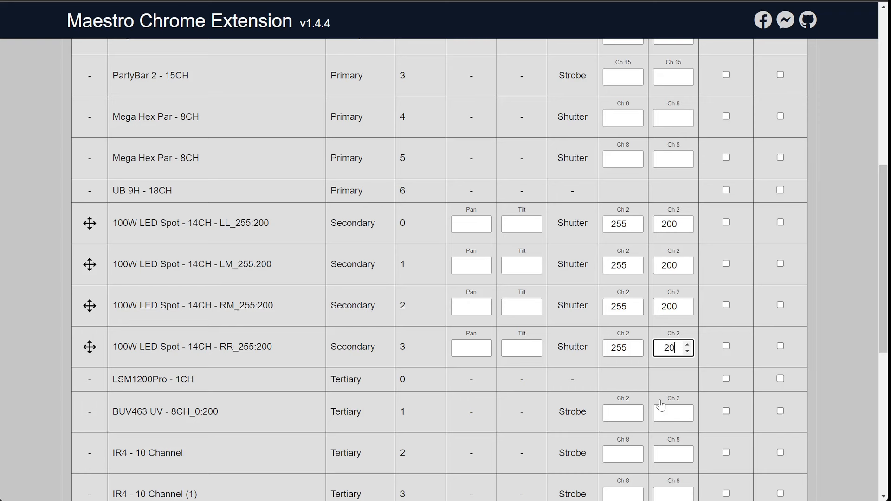
{"action": "key", "text": "Tab"}
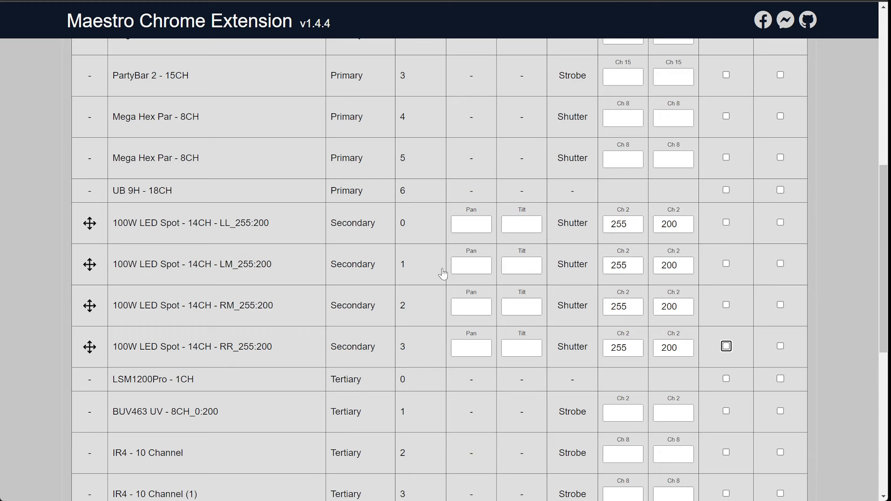
- Set the "BUV463 UV - 8CH_0:200" fixture's Open value to 0 and Strobe value to 150
{"action": "scroll", "coordinate": [438, 260], "scroll_direction": "down", "scroll_amount": 1}
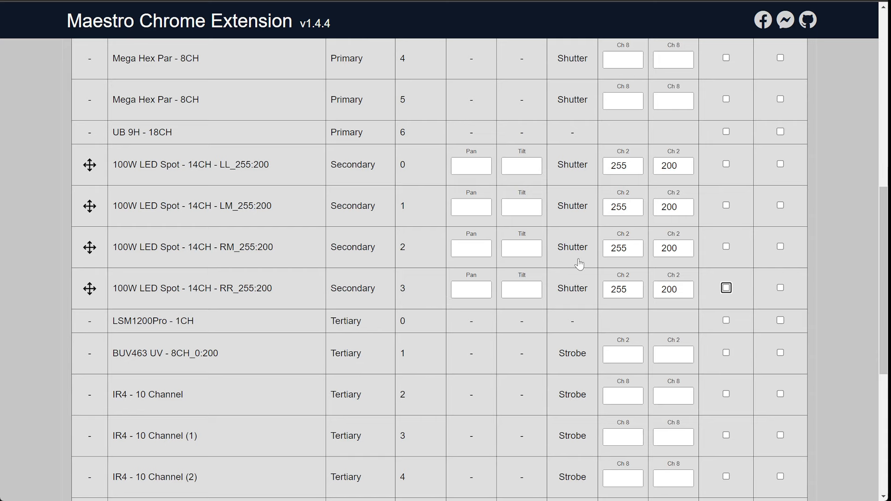
{"action": "scroll", "coordinate": [478, 308], "scroll_direction": "down", "scroll_amount": 2}
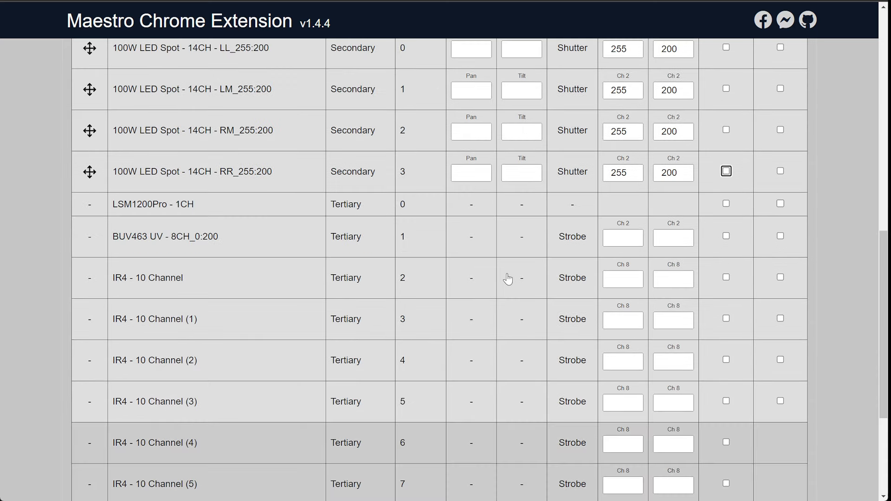
{"action": "scroll", "coordinate": [438, 271], "scroll_direction": "down", "scroll_amount": 1}
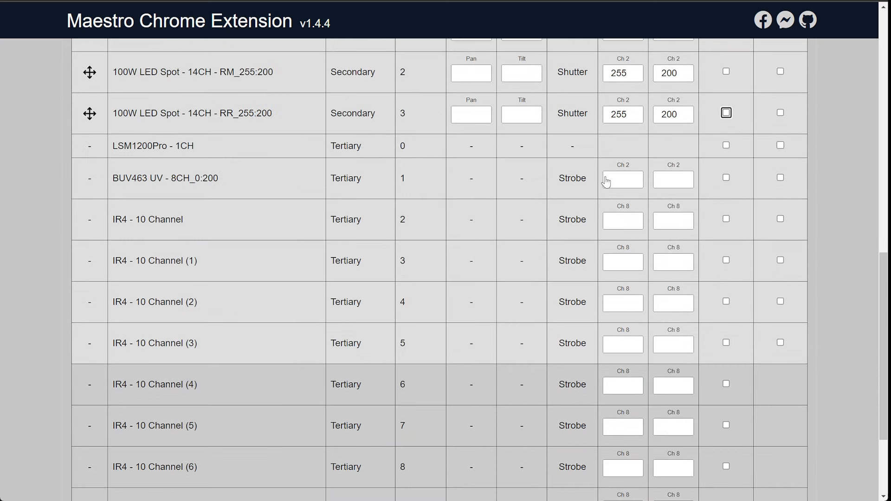
{"action": "left_click", "coordinate": [621, 179]}
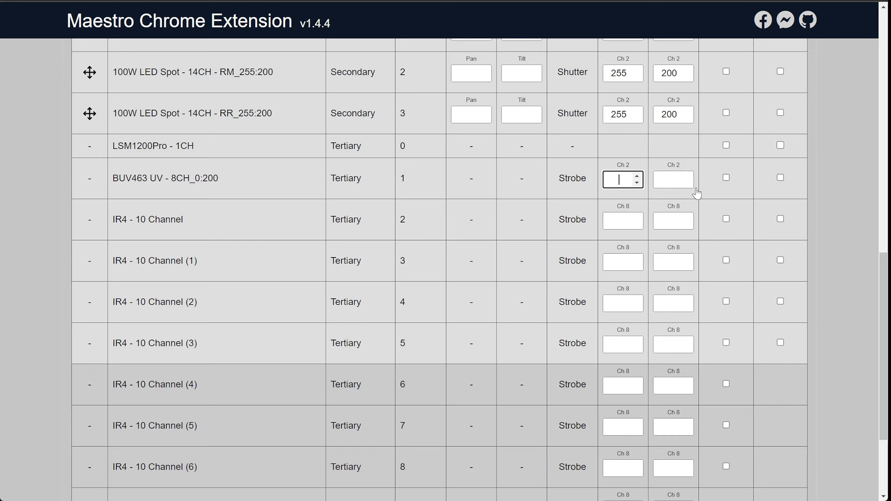
{"action": "type", "text": "0"}
{"action": "key", "text": "Tab"}
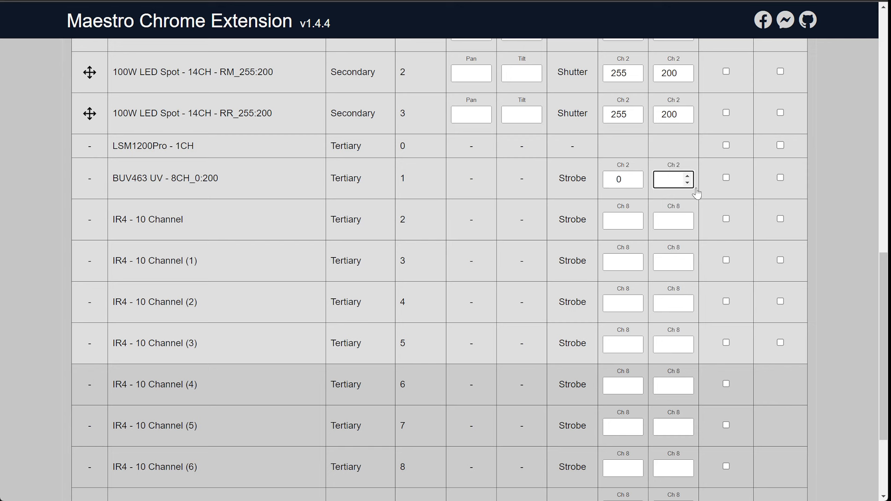
{"action": "type", "text": "150"}
{"action": "key", "text": "Tab"}
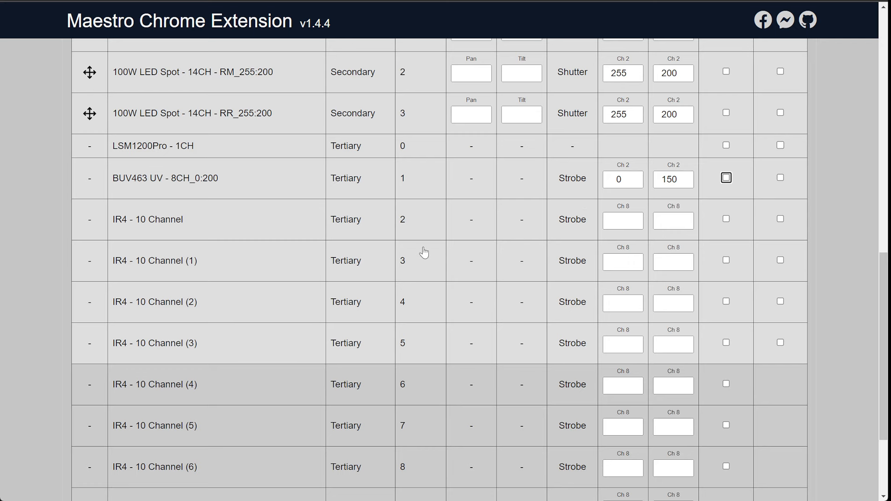
- Set the first "IR4 - 10 Channel" fixture's Open value to 0 and Strobe value to 150 on channel 8
{"action": "scroll", "coordinate": [403, 261], "scroll_direction": "down", "scroll_amount": 1}
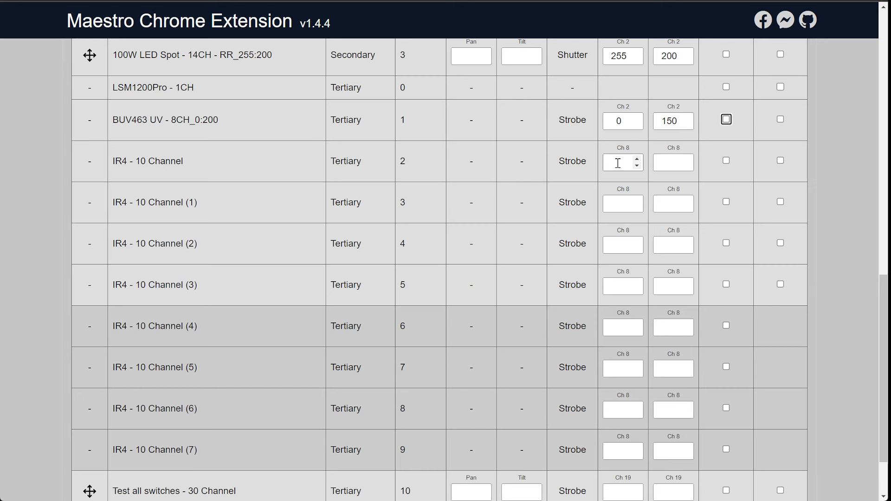
{"action": "left_click", "coordinate": [618, 163]}
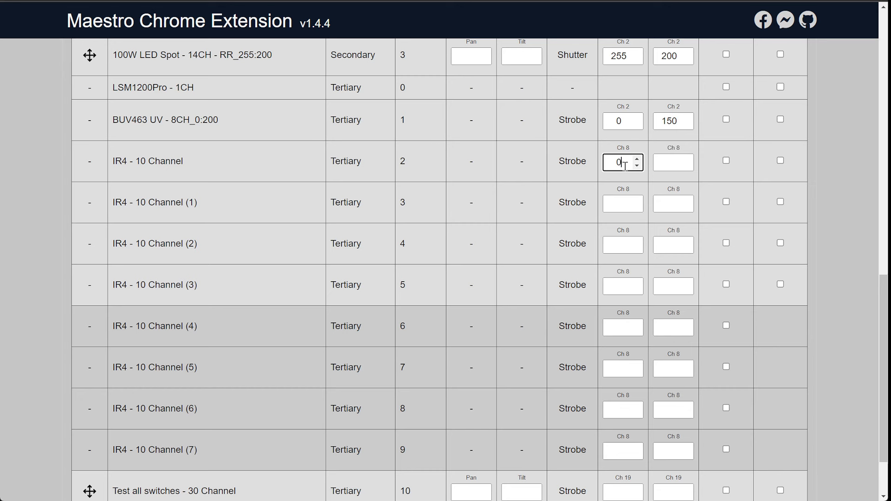
{"action": "key", "text": "Tab"}
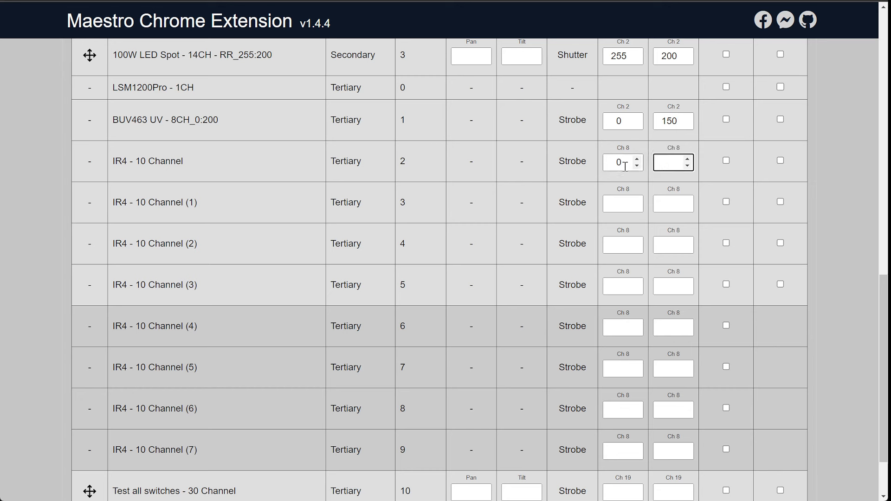
{"action": "type", "text": "150"}
- Set the "IR4 - 10 Channel (1)" fixture's Open value to 0 and Strobe value to 150
{"action": "key", "text": "Tab"}
{"action": "key", "text": "Tab"}
{"action": "key", "text": "Tab"}
{"action": "key", "text": "Tab"}
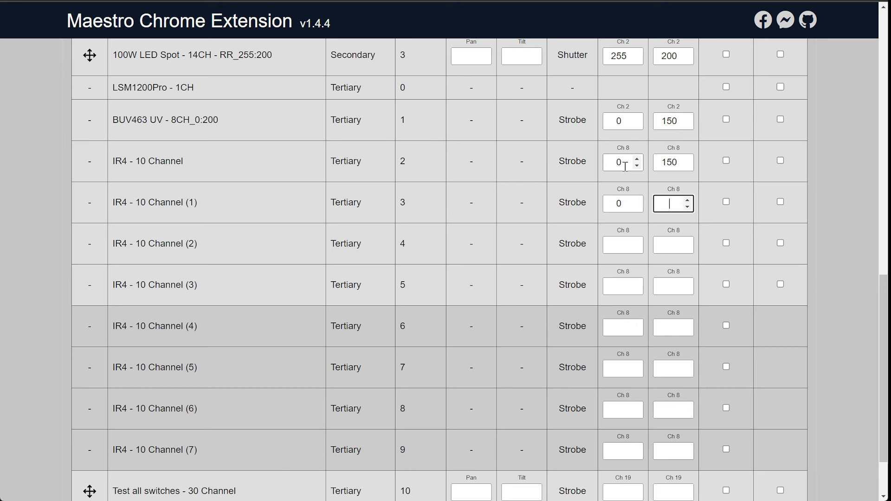
{"action": "type", "text": "150"}
- Set the "IR4 - 10 Channel (2)" fixture's Open value to 0 and Strobe value to 150
{"action": "key", "text": "Tab"}
{"action": "key", "text": "Tab"}
{"action": "key", "text": "Tab"}
{"action": "type", "text": "0"}
{"action": "key", "text": "Tab"}
{"action": "type", "text": "1"}
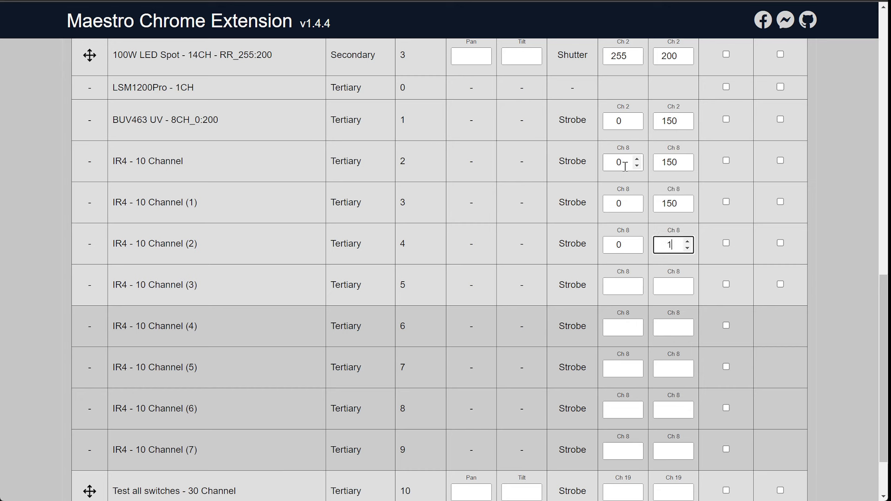
{"action": "type", "text": "50"}
- Set the "IR4 - 10 Channel (3)" fixture's Open value to 0 and Strobe value to 150
{"action": "key", "text": "Tab"}
{"action": "key", "text": "Tab"}
{"action": "key", "text": "Tab"}
{"action": "type", "text": "0"}
{"action": "key", "text": "Tab"}
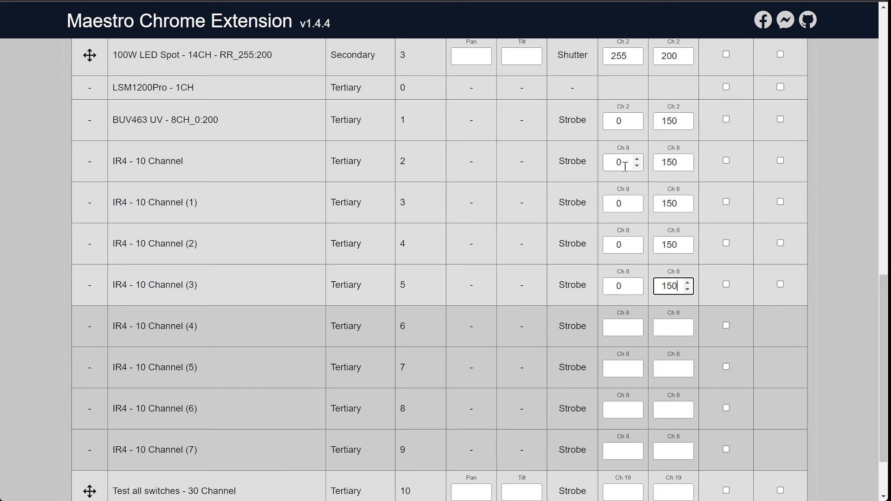
{"action": "key", "text": "Tab"}
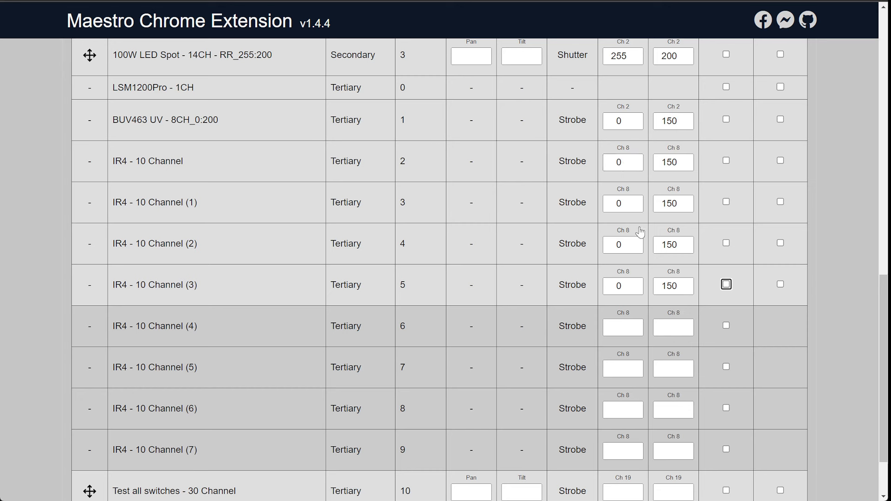
- Set the "IR4 - 10 Channel (4)" fixture's Open value to 0 and Strobe value to 150
{"action": "left_click", "coordinate": [623, 329]}
{"action": "type", "text": "0"}
{"action": "key", "text": "Tab"}
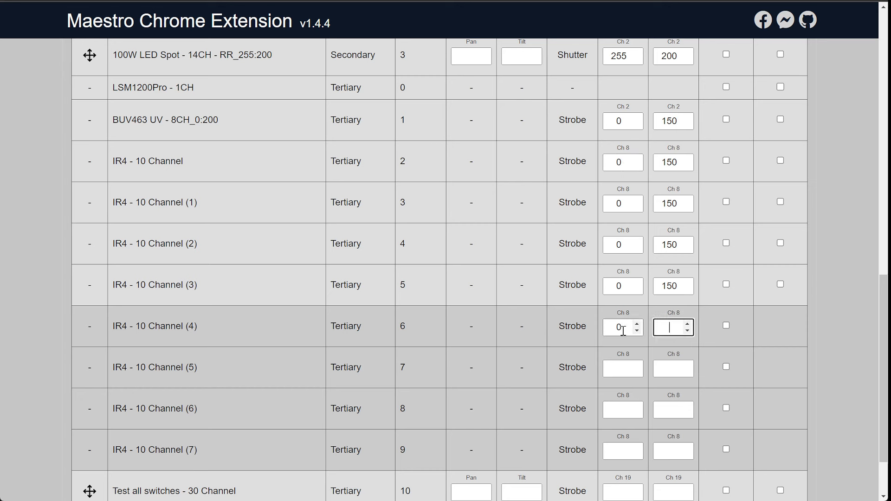
{"action": "type", "text": "150"}
- Set the "IR4 - 10 Channel (5)" fixture's Open value to 0 and Strobe value to 150
{"action": "key", "text": "Tab"}
{"action": "key", "text": "Tab"}
{"action": "key", "text": "shift+Tab"}
{"action": "type", "text": "0"}
{"action": "key", "text": "Tab"}
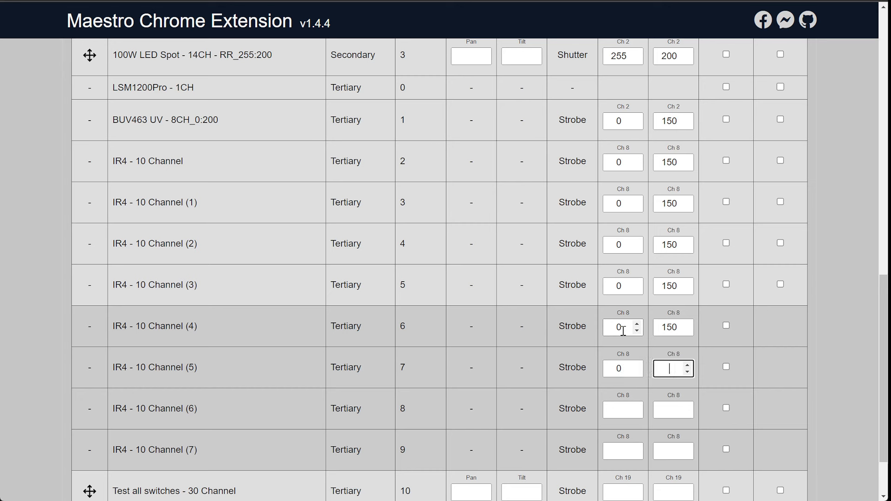
{"action": "type", "text": "150"}
- Set the "IR4 - 10 Channel (6)" fixture's Open value to 0 and Strobe value to 150
{"action": "key", "text": "Tab"}
{"action": "key", "text": "Tab"}
{"action": "type", "text": "0"}
{"action": "key", "text": "Tab"}
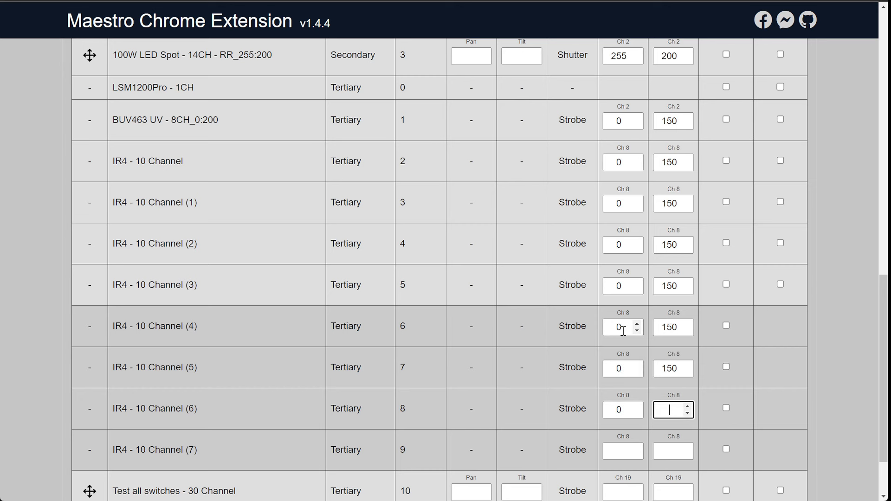
{"action": "type", "text": "150"}
- Set the "IR4 - 10 Channel (7)" fixture's Open value to 0 and Strobe value to 150
{"action": "key", "text": "Tab"}
{"action": "key", "text": "Tab"}
{"action": "type", "text": "0"}
{"action": "key", "text": "Tab"}
{"action": "type", "text": "150"}
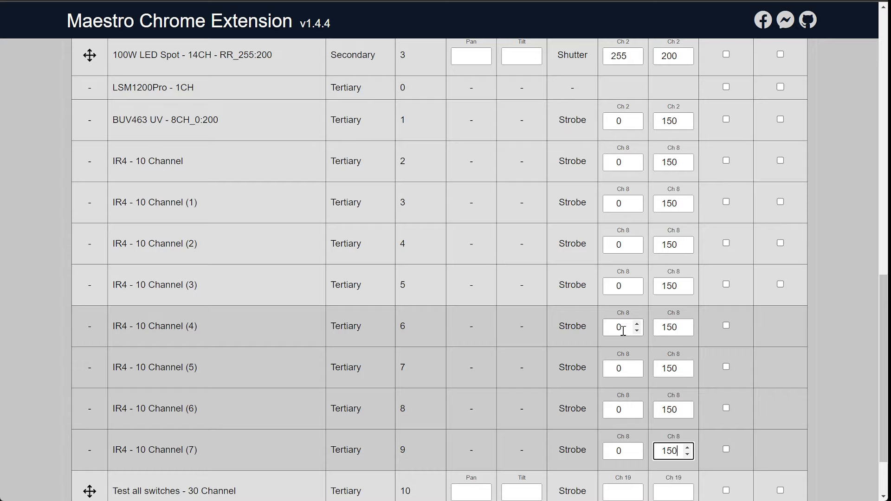
{"action": "key", "text": "Tab"}
{"action": "scroll", "coordinate": [445, 342], "scroll_direction": "down", "scroll_amount": 2}
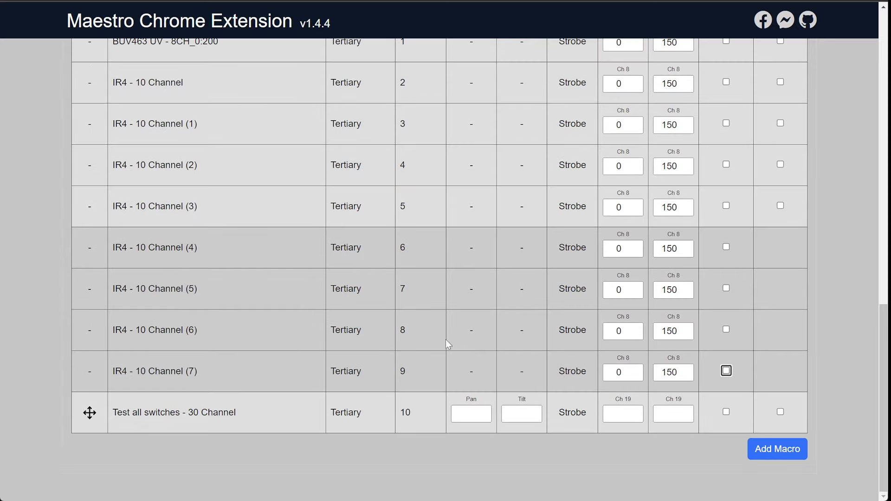
- Trigger the strobe on the MaestroDMX Show page and inspect its Fetch/XHR requests in the browser developer tools' network log
{"action": "scroll", "coordinate": [466, 366], "scroll_direction": "up", "scroll_amount": 8}
{"action": "scroll", "coordinate": [556, 346], "scroll_direction": "up", "scroll_amount": 2}
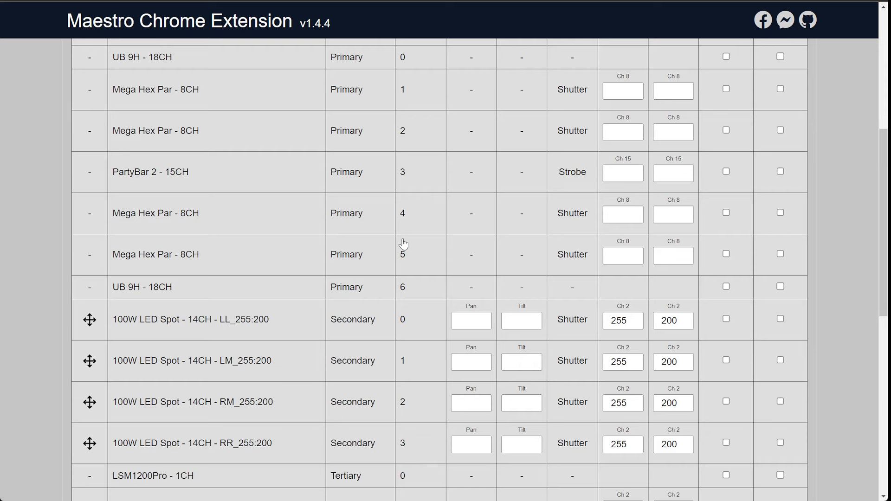
{"action": "scroll", "coordinate": [403, 243], "scroll_direction": "up", "scroll_amount": 6}
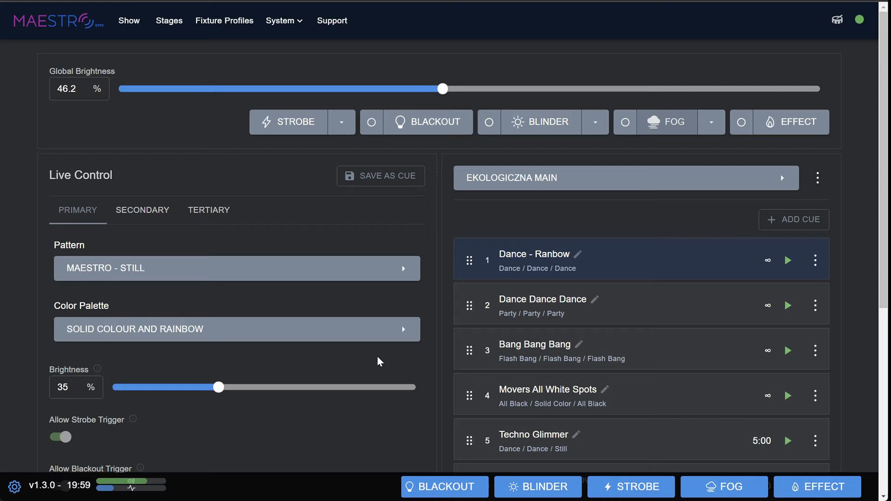
{"action": "key", "text": "ctrl+shift+j"}
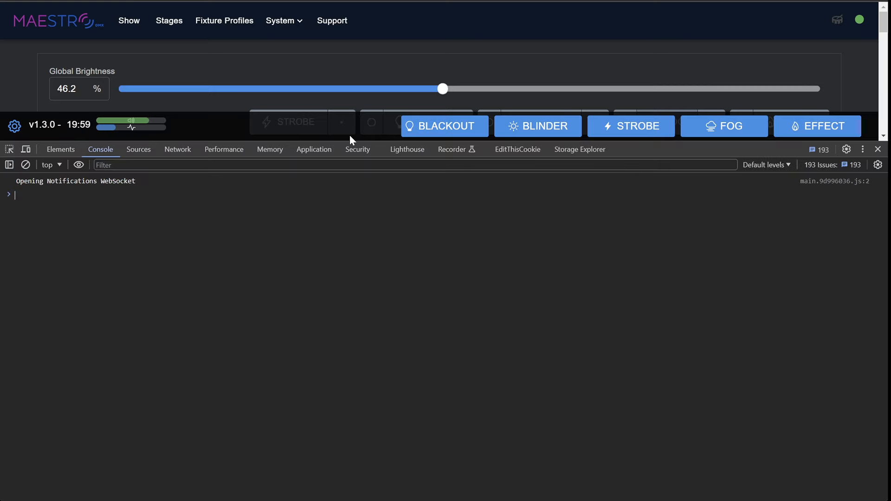
{"action": "left_click_drag", "start_coordinate": [376, 143], "coordinate": [367, 318]}
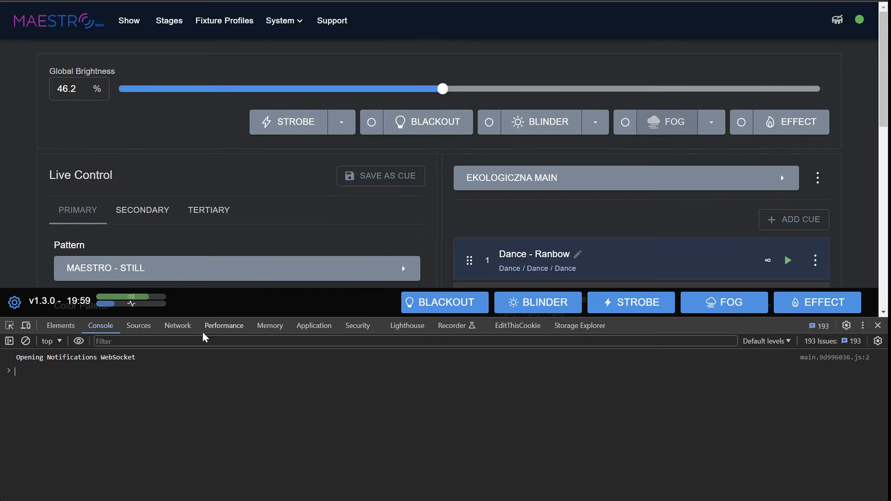
{"action": "left_click", "coordinate": [173, 325]}
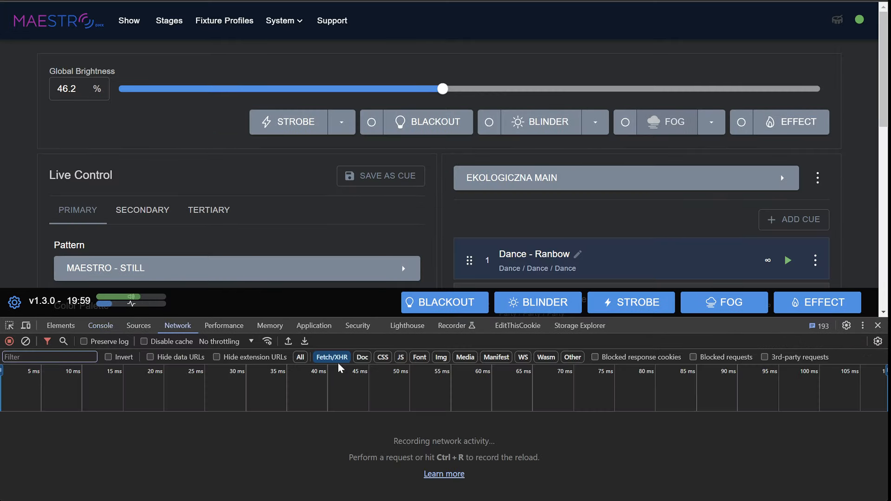
{"action": "left_click", "coordinate": [639, 306]}
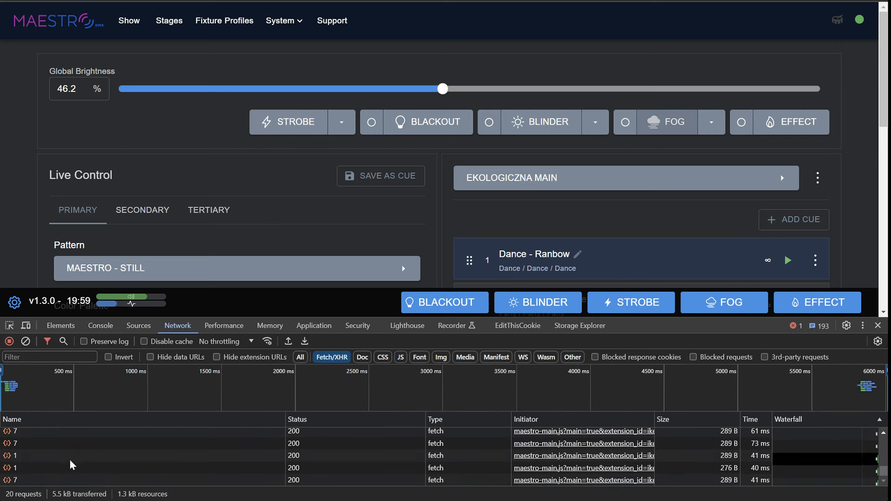
{"action": "left_click", "coordinate": [877, 325]}
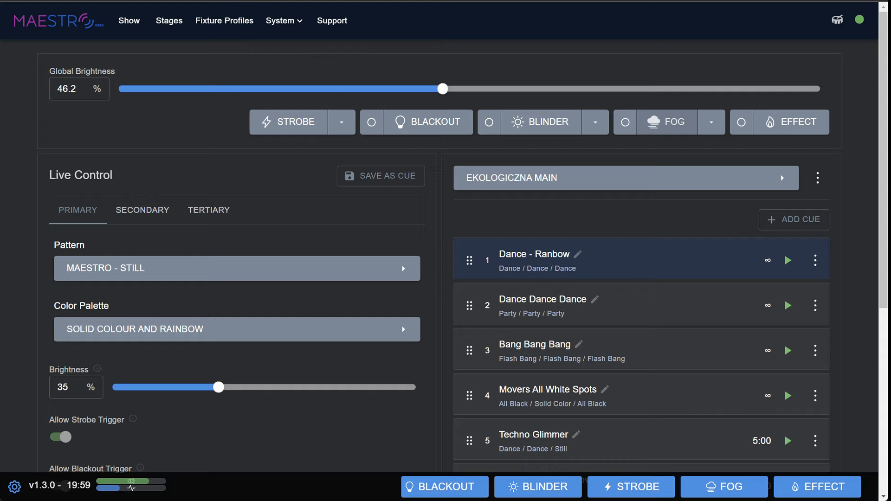
- Switch to the Maestro Chrome Extension's Auto Fog settings, enable the global switch, and try the audio activity peak and timer options
{"action": "left_click", "coordinate": [228, 1]}
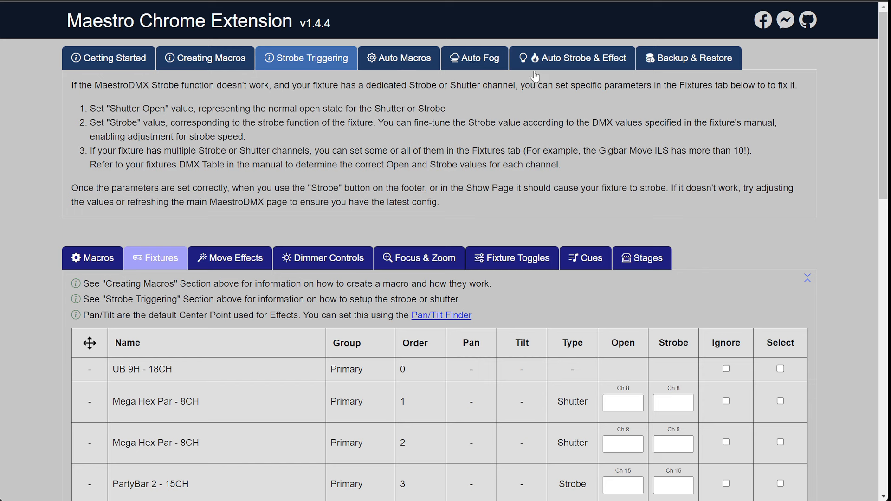
{"action": "left_click", "coordinate": [475, 66]}
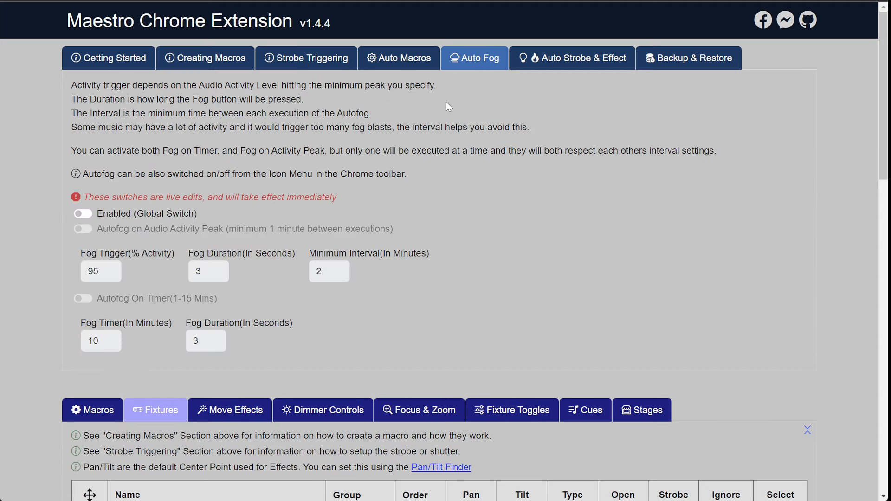
{"action": "left_click", "coordinate": [90, 215]}
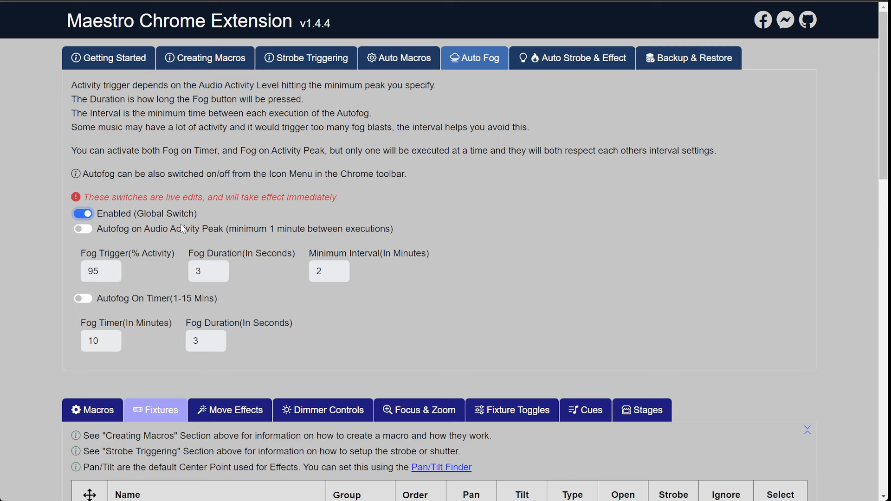
{"action": "left_click", "coordinate": [84, 229]}
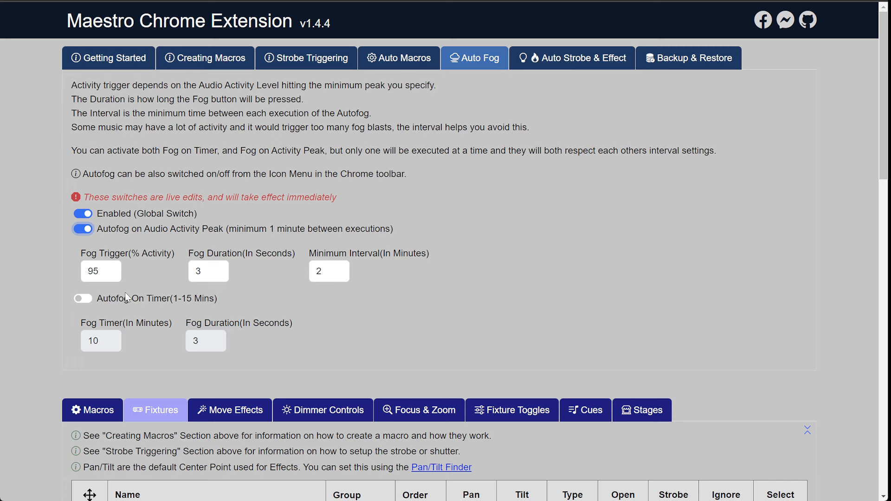
{"action": "left_click", "coordinate": [85, 299]}
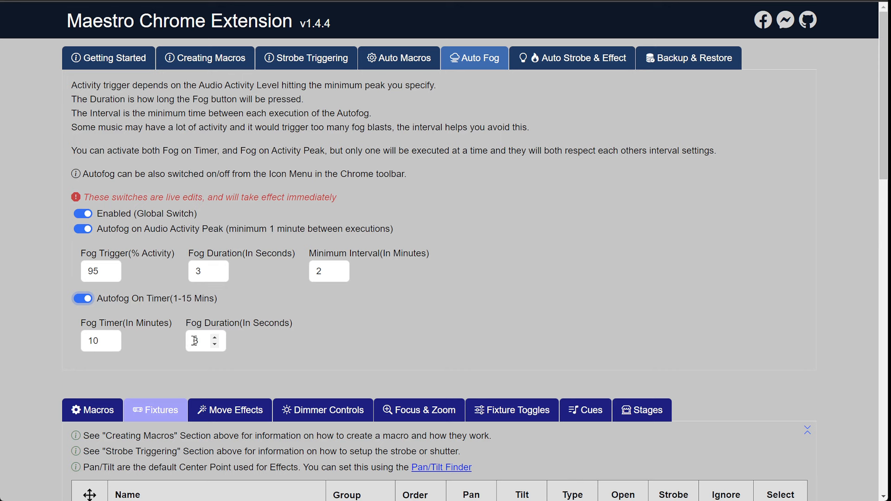
{"action": "left_click", "coordinate": [92, 301]}
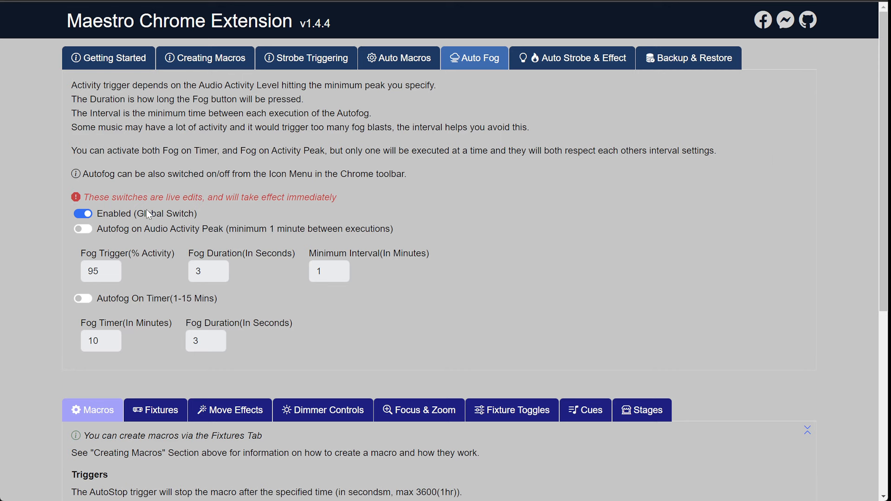
- Enable Autofog on Audio Activity Peak and test it in MaestroDMX by raising Activity Gain to 67.5% and returning it to 0%
{"action": "left_click", "coordinate": [80, 230]}
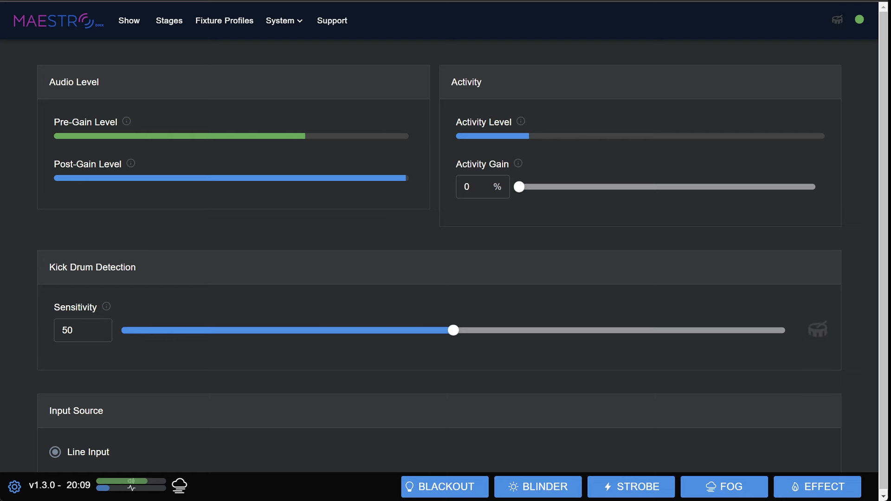
{"action": "key", "text": "ctrl+Tab"}
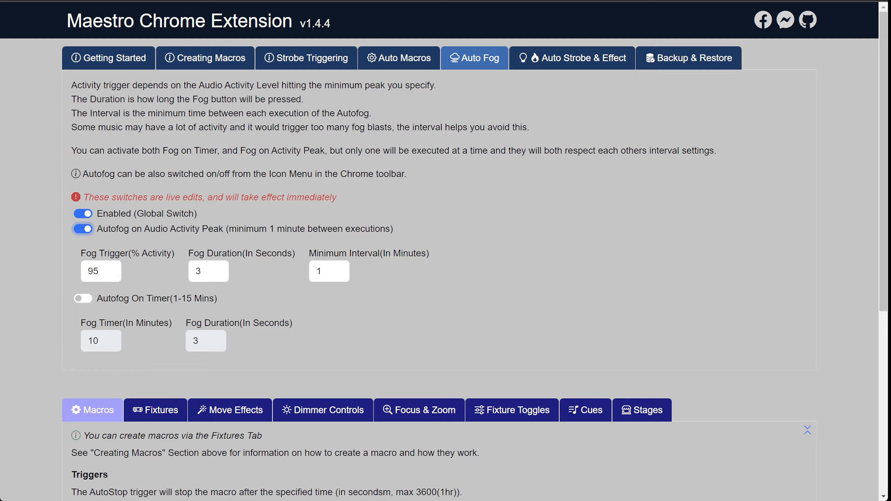
{"action": "key", "text": "ctrl+shift+Tab"}
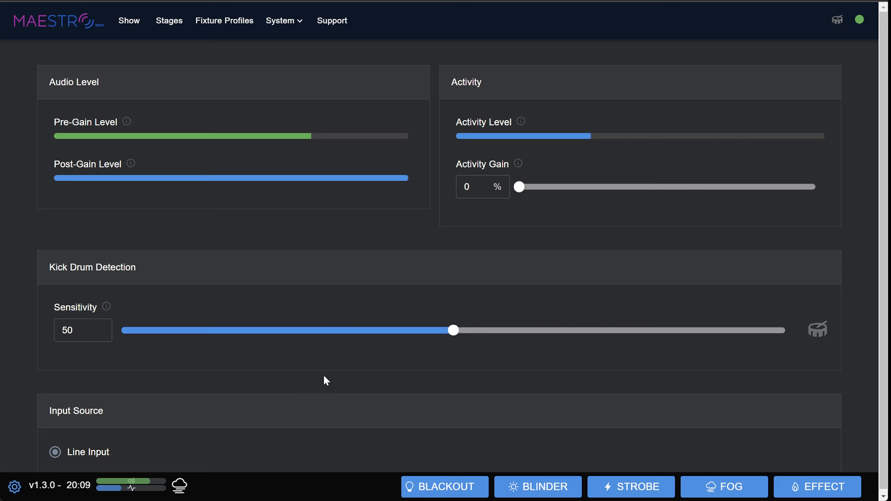
{"action": "left_click_drag", "start_coordinate": [520, 188], "coordinate": [716, 186]}
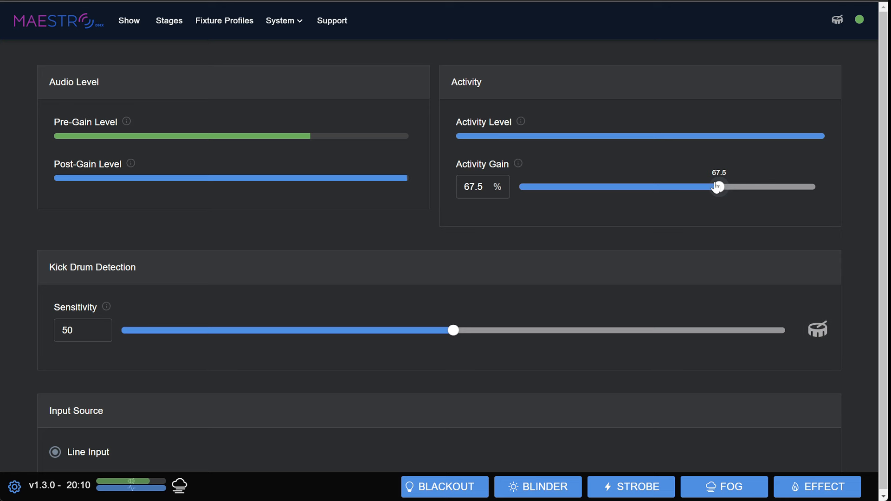
{"action": "left_click_drag", "start_coordinate": [715, 187], "coordinate": [509, 169]}
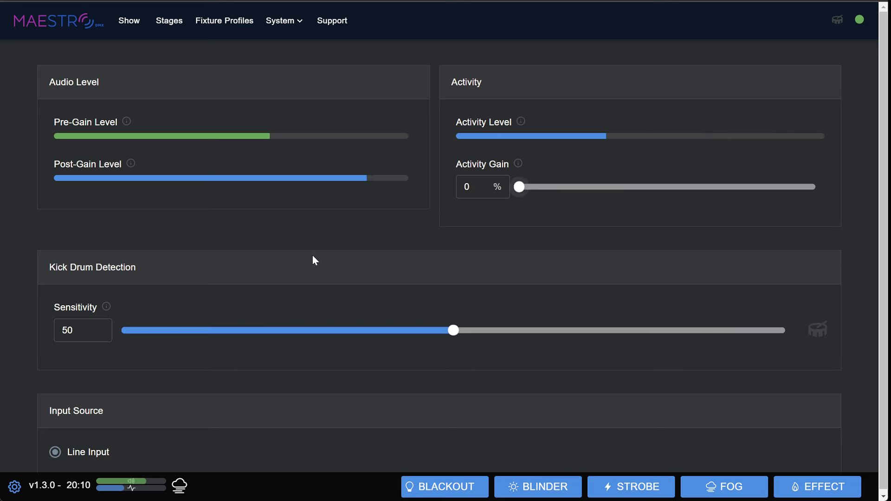
{"action": "mouse_move", "coordinate": [519, 187]}
{"action": "left_mouse_down"}
{"action": "mouse_move", "coordinate": [801, 186]}
{"action": "mouse_move", "coordinate": [531, 203]}
{"action": "mouse_move", "coordinate": [512, 196]}
{"action": "mouse_move", "coordinate": [548, 184]}
{"action": "mouse_move", "coordinate": [515, 187]}
{"action": "left_mouse_up"}
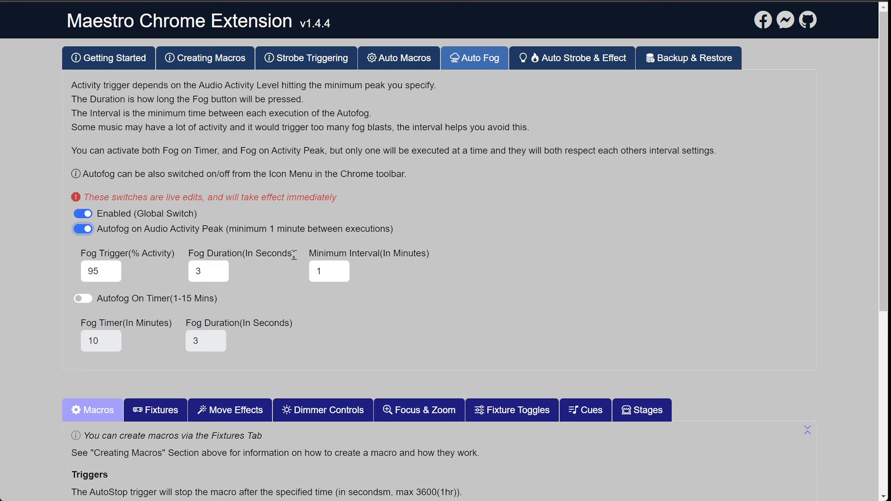
- Turn off Autofog on Audio Activity Peak in the Maestro Chrome Extension and enable Autofog On Timer instead, keeping the global switch on
{"action": "left_click", "coordinate": [80, 230]}
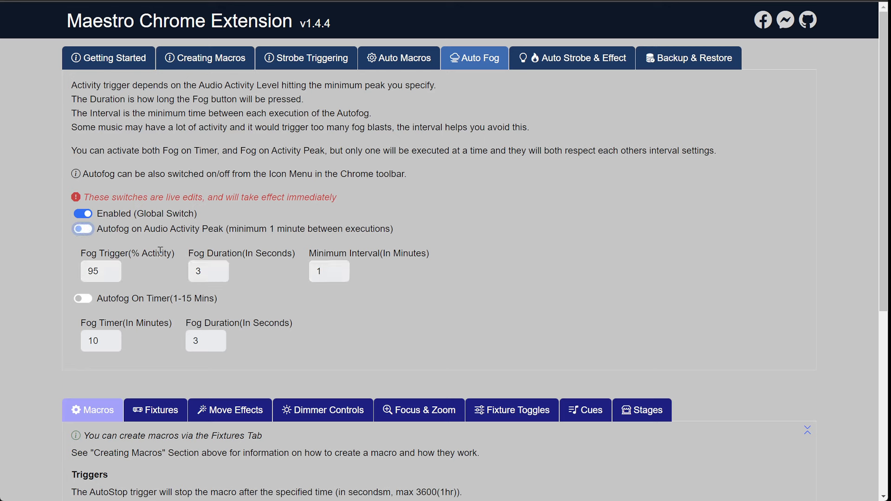
{"action": "left_click", "coordinate": [84, 212]}
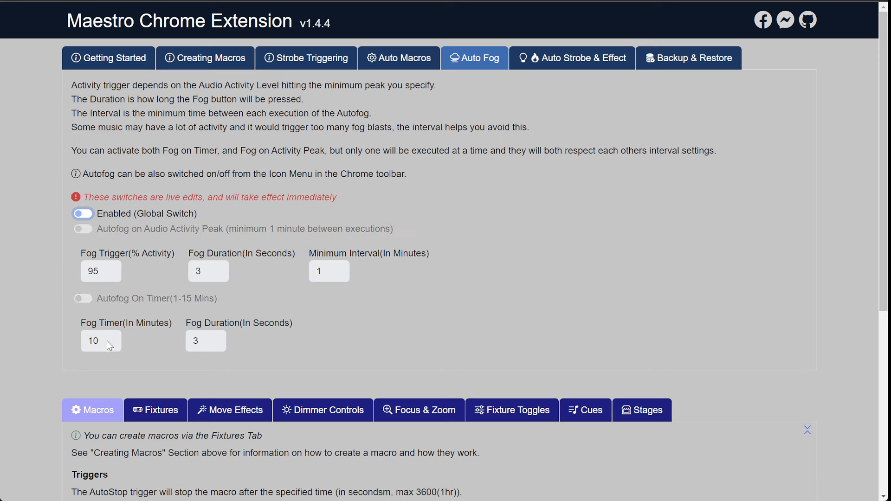
{"action": "left_click", "coordinate": [87, 301]}
{"action": "left_click", "coordinate": [101, 214]}
{"action": "left_click", "coordinate": [100, 337]}
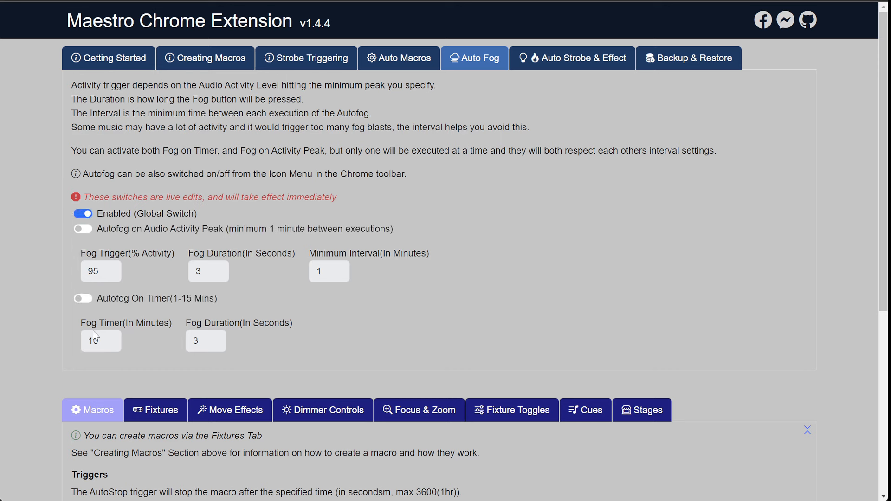
{"action": "left_click_drag", "start_coordinate": [90, 340], "coordinate": [142, 357]}
{"action": "left_click", "coordinate": [204, 332]}
{"action": "left_click", "coordinate": [84, 299]}
- Set the timer-based Autofog's Fog Timer to 1 minute and its Fog Duration to 9 seconds
{"action": "left_click", "coordinate": [103, 345]}
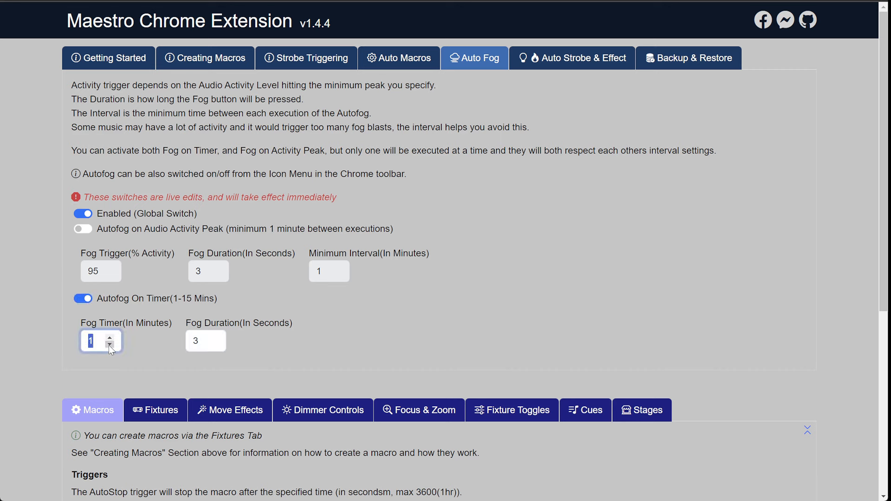
{"action": "left_click", "coordinate": [110, 345]}
{"action": "left_click", "coordinate": [216, 343]}
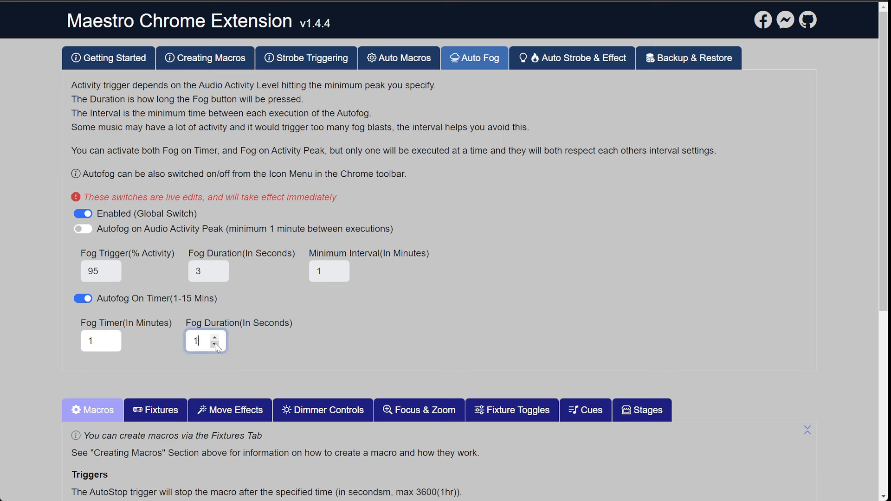
{"action": "left_click", "coordinate": [215, 336]}
{"action": "left_click", "coordinate": [215, 345]}
- Turn off Autofog On Timer and the global Autofog switch, and open the Auto Strobe & Effect settings
{"action": "left_click", "coordinate": [89, 300]}
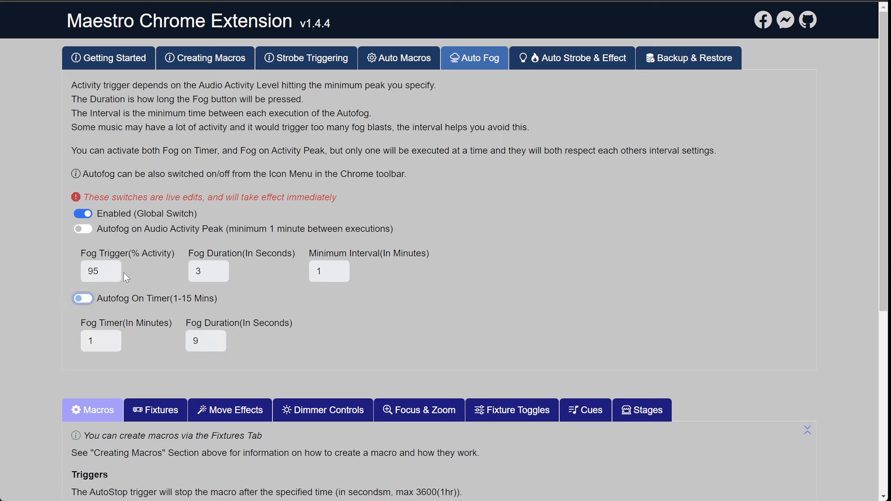
{"action": "left_click", "coordinate": [84, 214]}
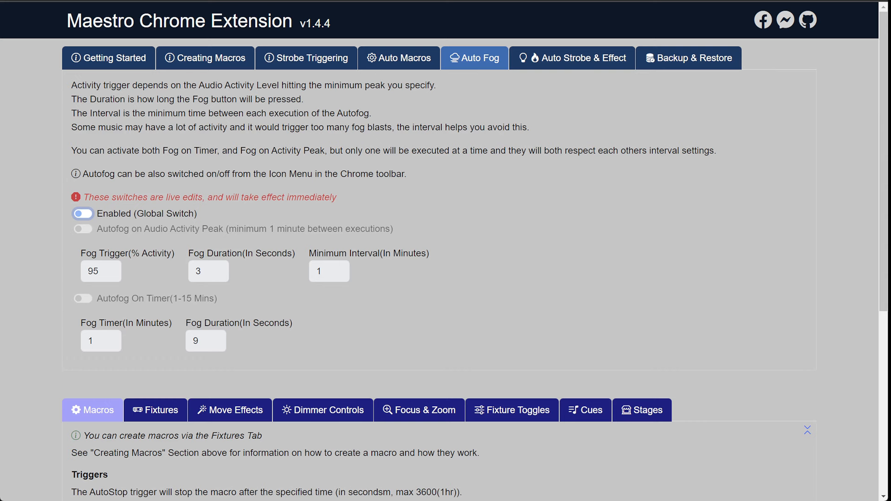
{"action": "left_click", "coordinate": [569, 63]}
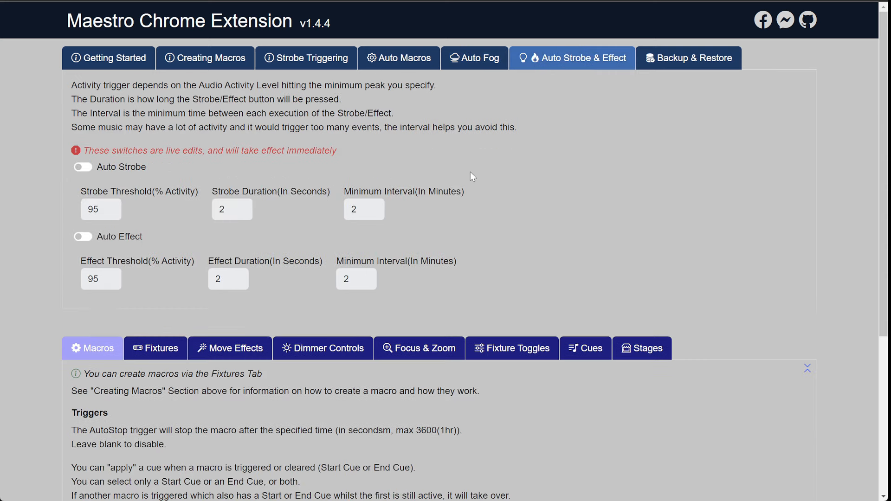
- Enable Auto Strobe with a Strobe Duration of 3 seconds and a Minimum Interval of 1 minute
{"action": "left_click", "coordinate": [84, 168]}
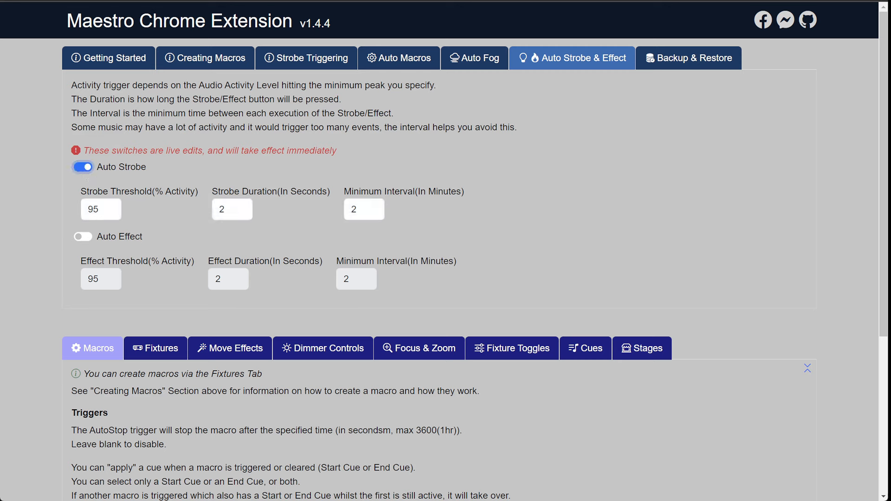
{"action": "left_click", "coordinate": [241, 207]}
{"action": "left_click", "coordinate": [241, 207]}
{"action": "left_click", "coordinate": [241, 213]}
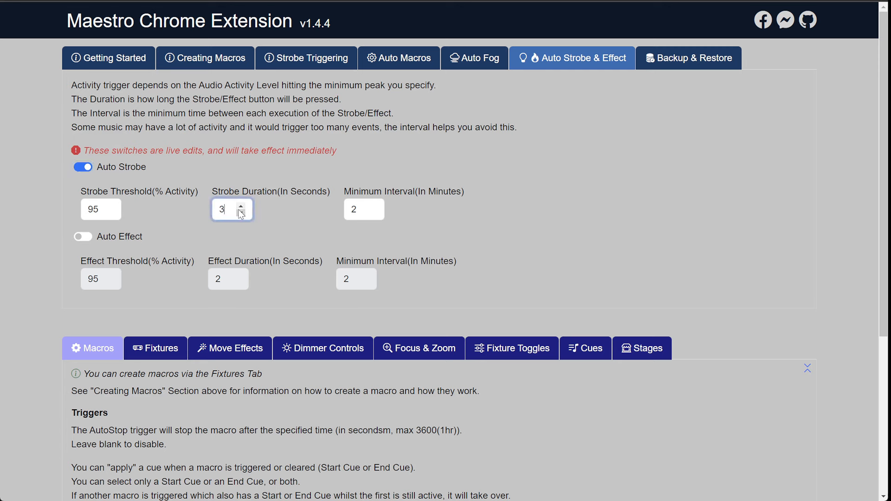
{"action": "left_click", "coordinate": [373, 213]}
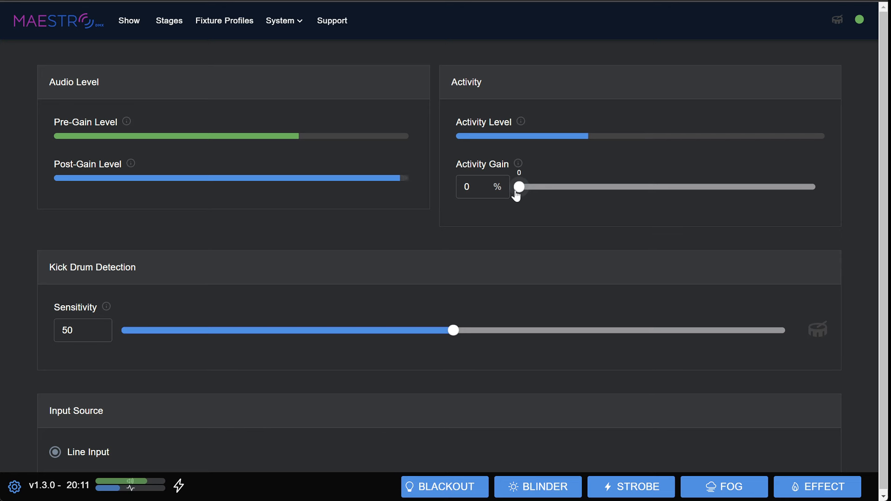
- Test Auto Strobe in MaestroDMX by varying the Activity Gain and returning it to 0%, and go back to the Maestro Chrome Extension
{"action": "mouse_move", "coordinate": [516, 195]}
{"action": "left_mouse_down"}
{"action": "mouse_move", "coordinate": [716, 186]}
{"action": "mouse_move", "coordinate": [508, 189]}
{"action": "left_mouse_up"}
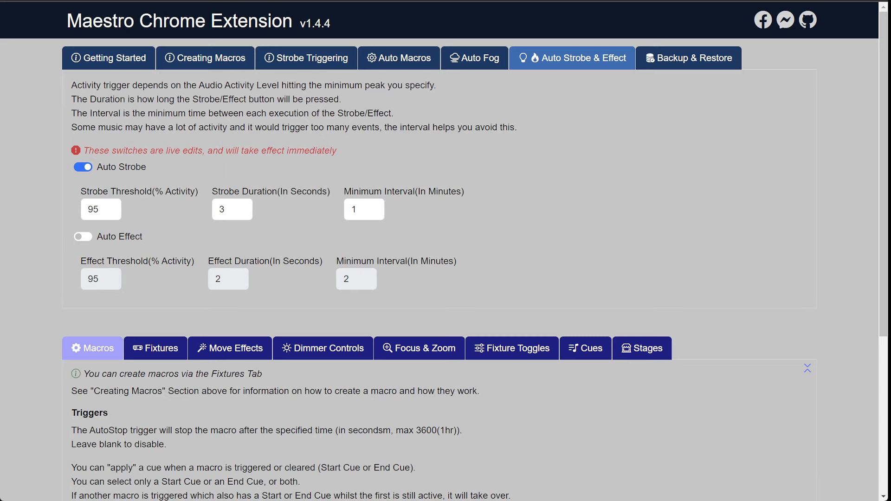
{"action": "left_click", "coordinate": [360, 209]}
{"action": "left_click", "coordinate": [435, 232]}
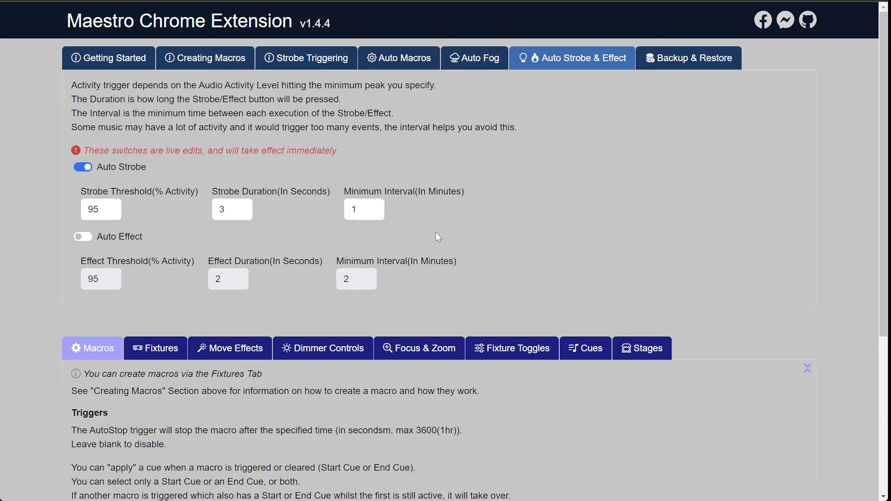
- Turn off Auto Strobe and enable Auto Effect with an Effect Duration of 3 seconds and a Minimum Interval of 1 minute
{"action": "left_click", "coordinate": [84, 168]}
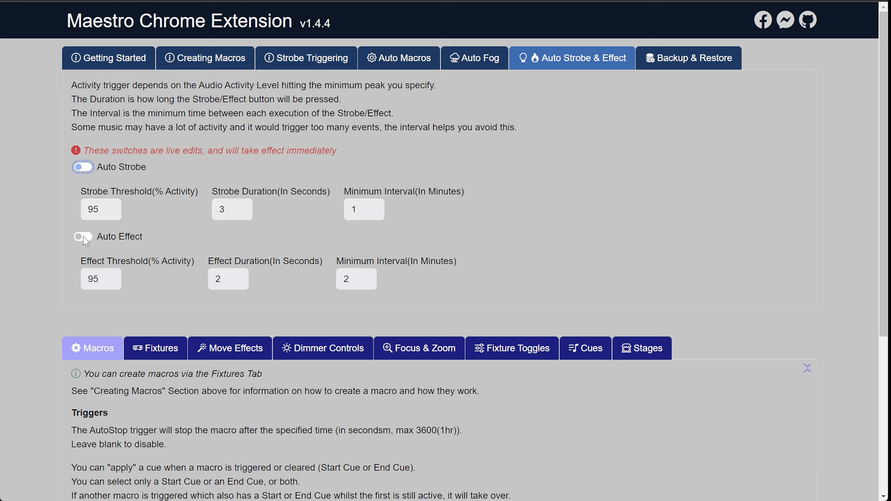
{"action": "left_click", "coordinate": [84, 237]}
{"action": "left_click", "coordinate": [237, 275]}
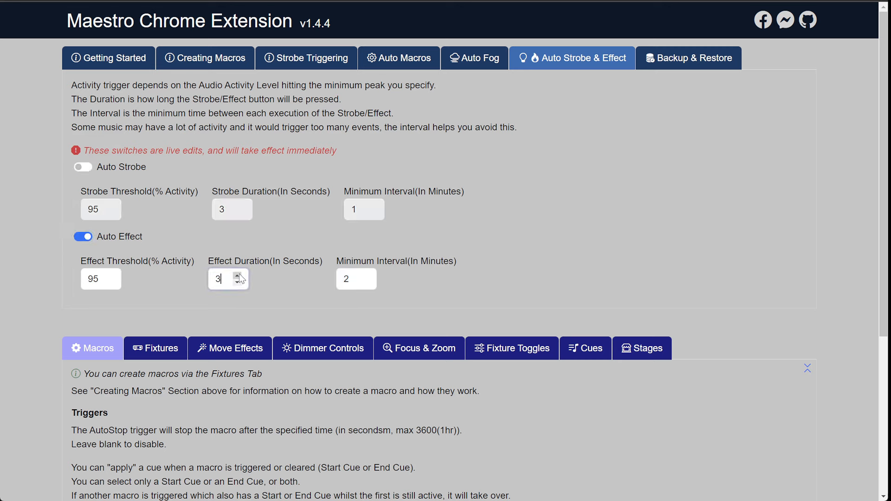
{"action": "left_click", "coordinate": [365, 282]}
{"action": "left_click", "coordinate": [541, 263]}
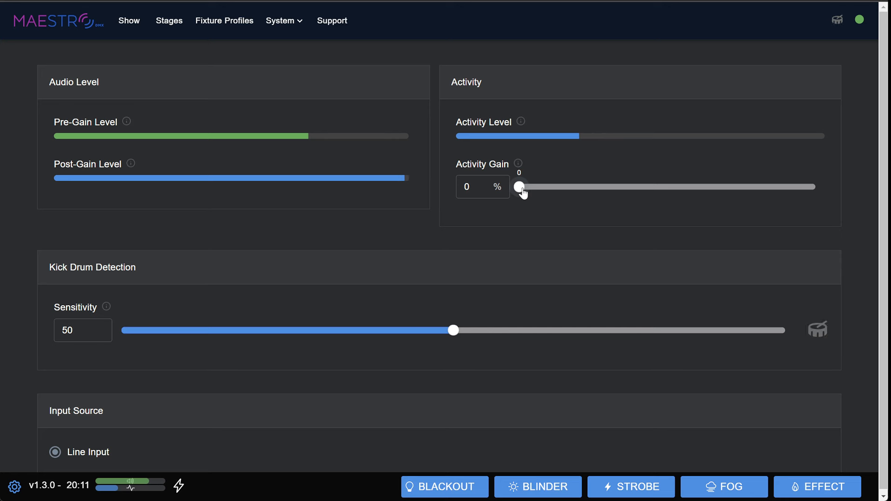
- Test Auto Effect by varying the Activity Gain in MaestroDMX, and turn Auto Effect off in the Maestro Chrome Extension
{"action": "left_click_drag", "start_coordinate": [519, 186], "coordinate": [487, 187]}
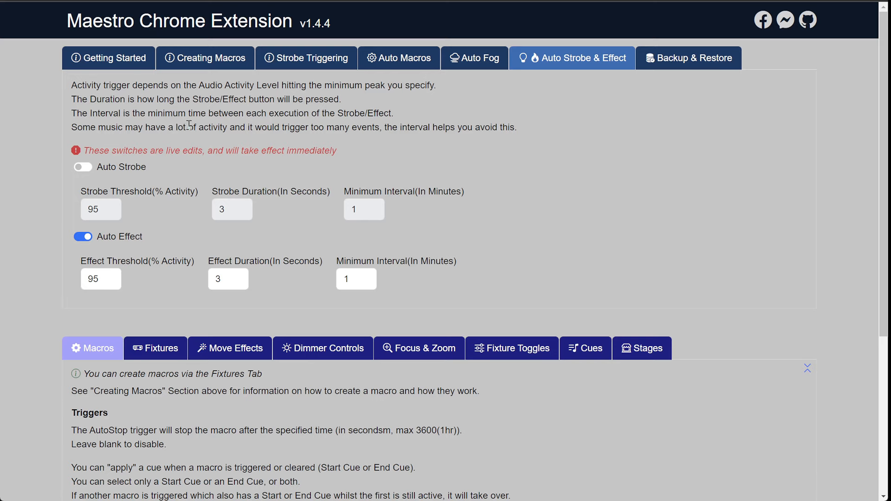
{"action": "left_click", "coordinate": [87, 237]}
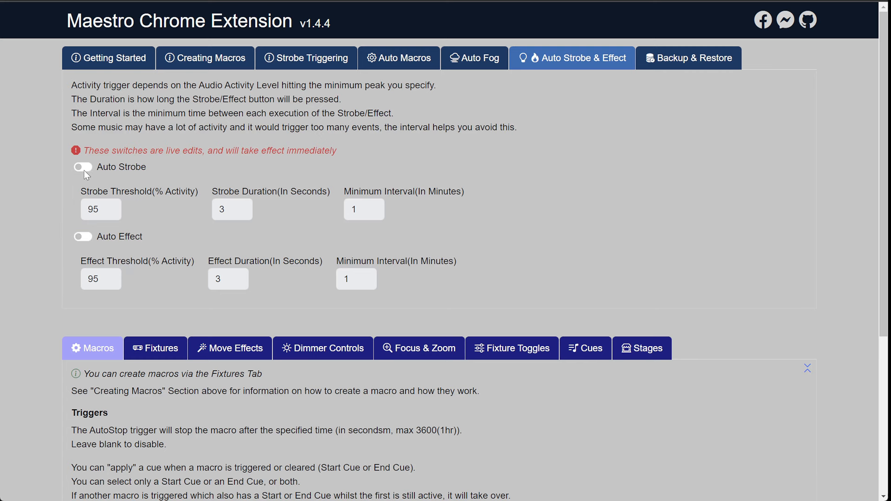
- Enable Auto Strobe and Auto Effect together, along with the global Autofog switch and Autofog on Audio Activity Peak
{"action": "left_click", "coordinate": [84, 168]}
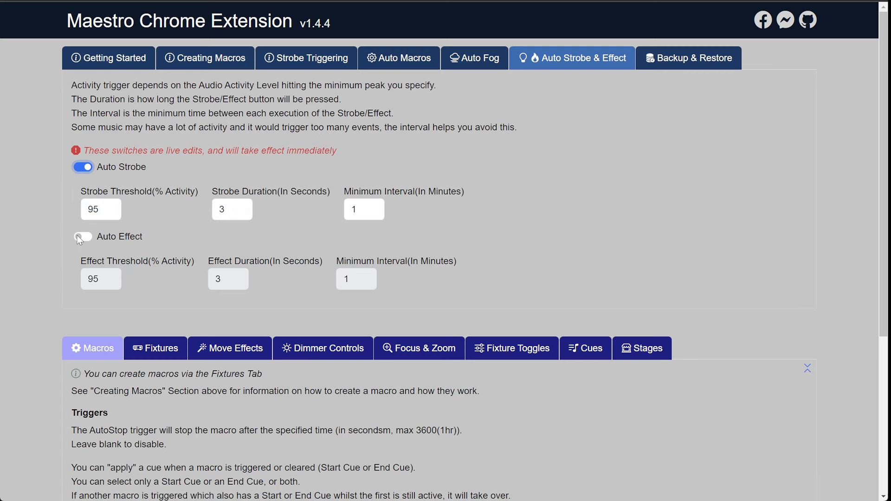
{"action": "left_click", "coordinate": [83, 237]}
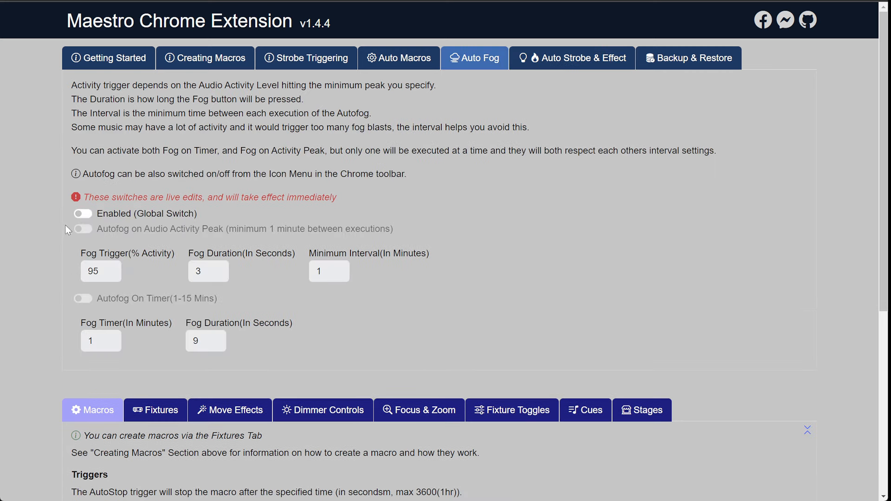
{"action": "left_click", "coordinate": [82, 213]}
{"action": "left_click", "coordinate": [83, 229]}
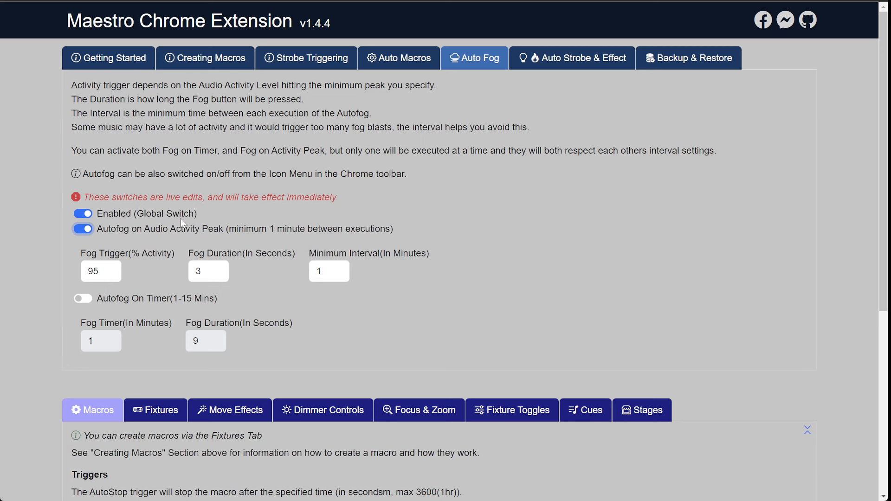
- Turn off the global Autofog switch, Auto Strobe and Auto Effect
{"action": "left_click", "coordinate": [88, 215]}
{"action": "left_click", "coordinate": [552, 62]}
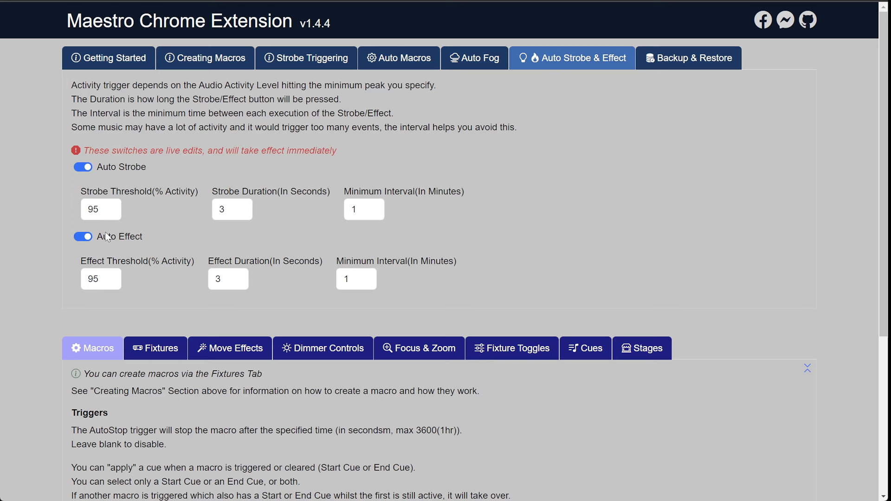
{"action": "left_click", "coordinate": [83, 167]}
{"action": "left_click", "coordinate": [83, 236]}
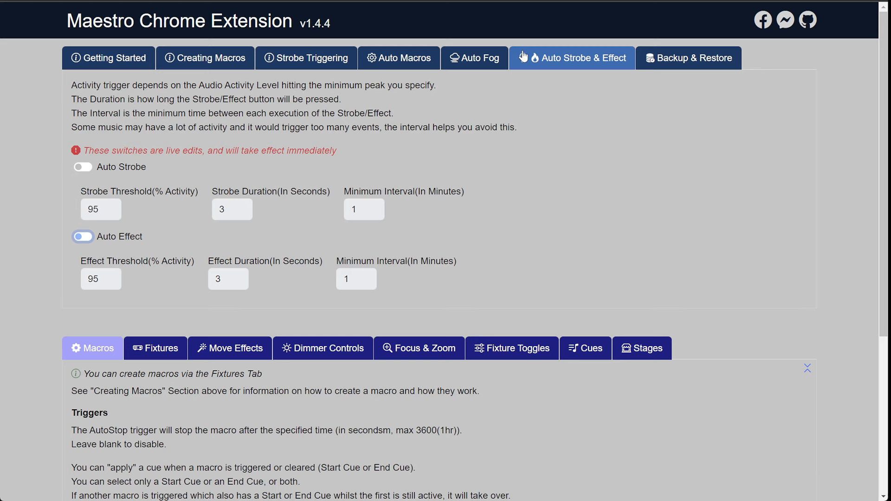
- Open the Backup & Restore settings and back up all fixtures
{"action": "left_click", "coordinate": [686, 68]}
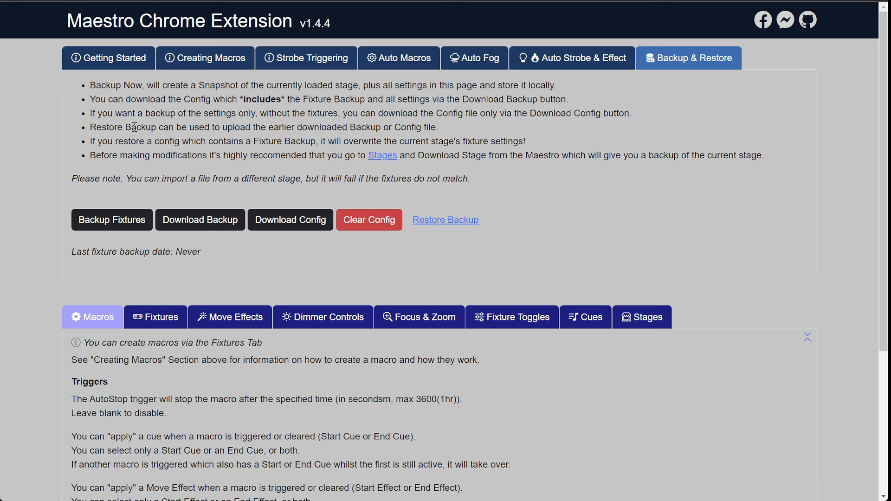
{"action": "left_click", "coordinate": [110, 225]}
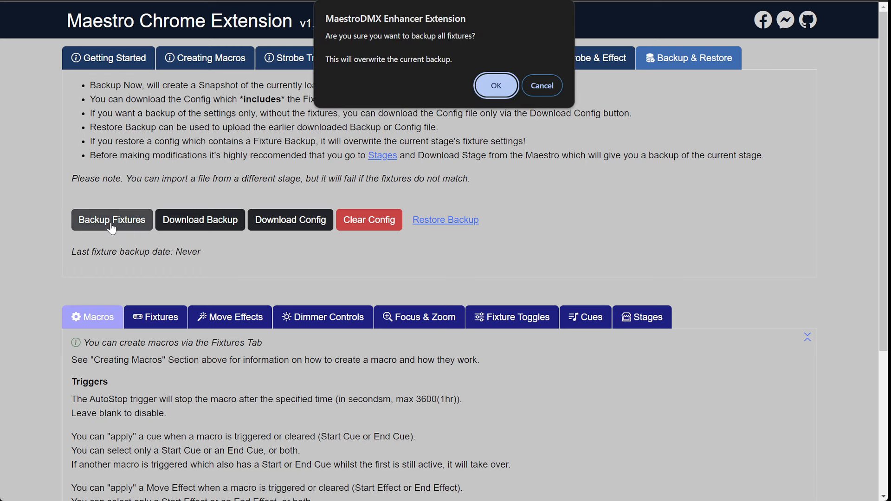
{"action": "left_click", "coordinate": [501, 92]}
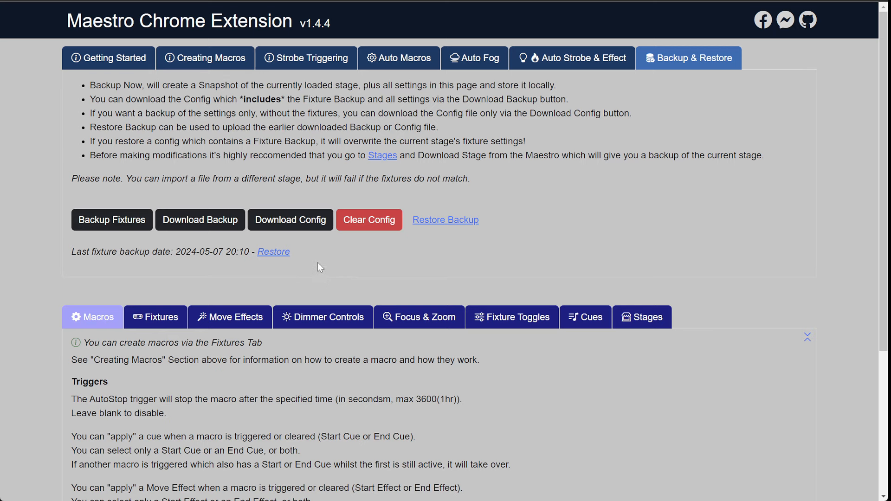
- Switch to MaestroDMX and show the Download Stage option for the loaded stage on the Stages page
{"action": "left_click", "coordinate": [109, 1]}
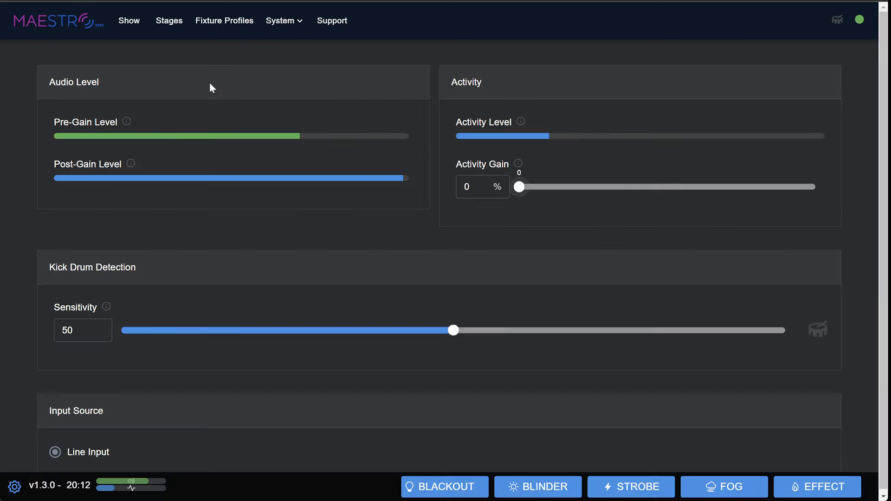
{"action": "left_click", "coordinate": [170, 29]}
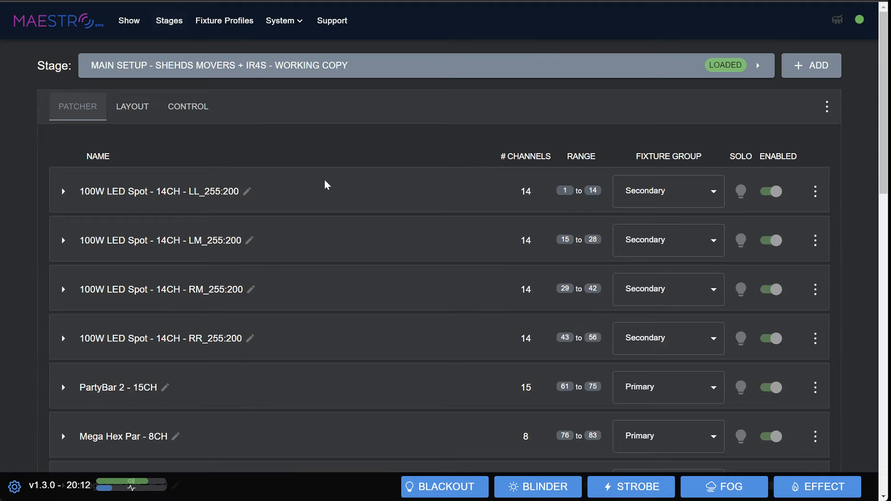
{"action": "left_click", "coordinate": [824, 107]}
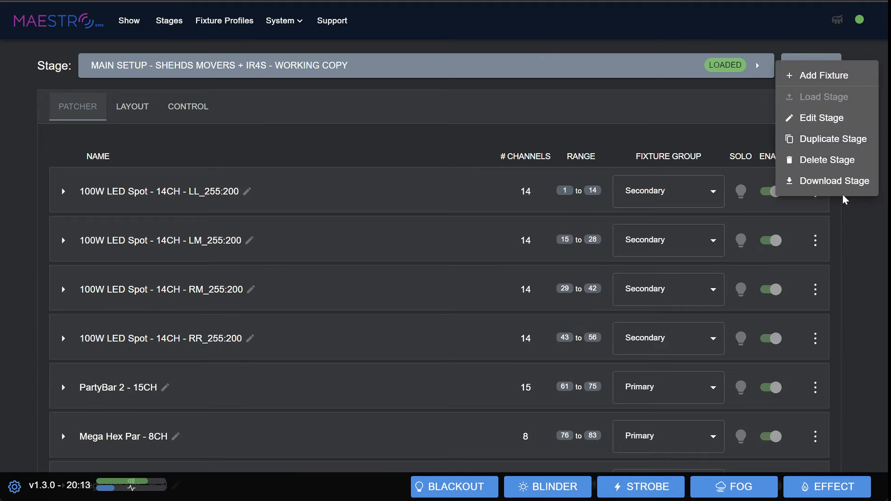
{"action": "left_click", "coordinate": [779, 182]}
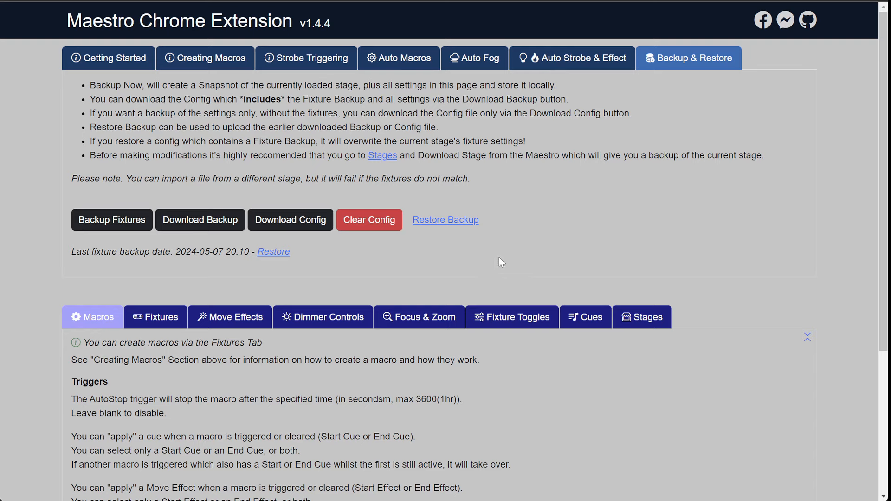
- Look over the Macros section in the Maestro Chrome Extension and collapse its explanatory text
{"action": "scroll", "coordinate": [410, 292], "scroll_direction": "down", "scroll_amount": 3}
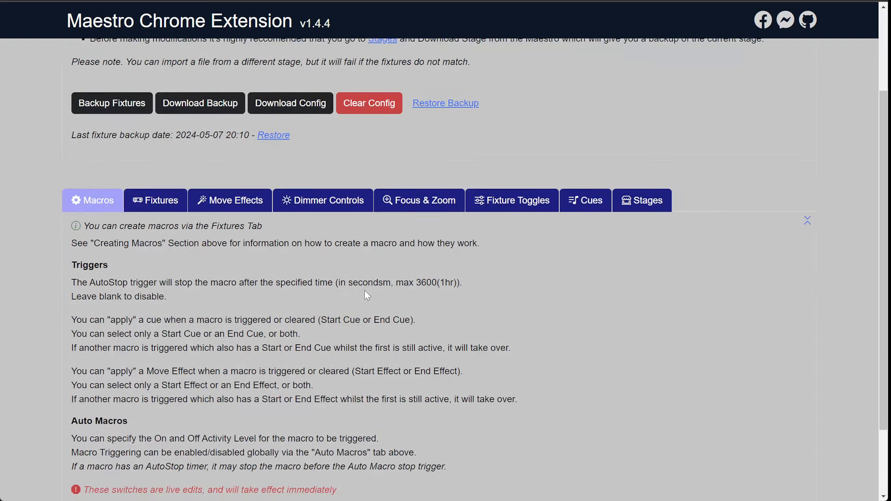
{"action": "scroll", "coordinate": [346, 298], "scroll_direction": "down", "scroll_amount": 2}
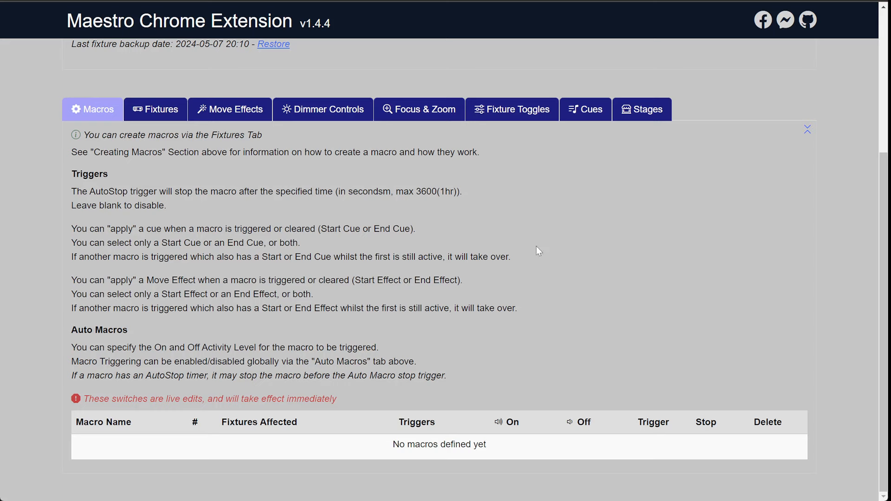
{"action": "left_click", "coordinate": [807, 130]}
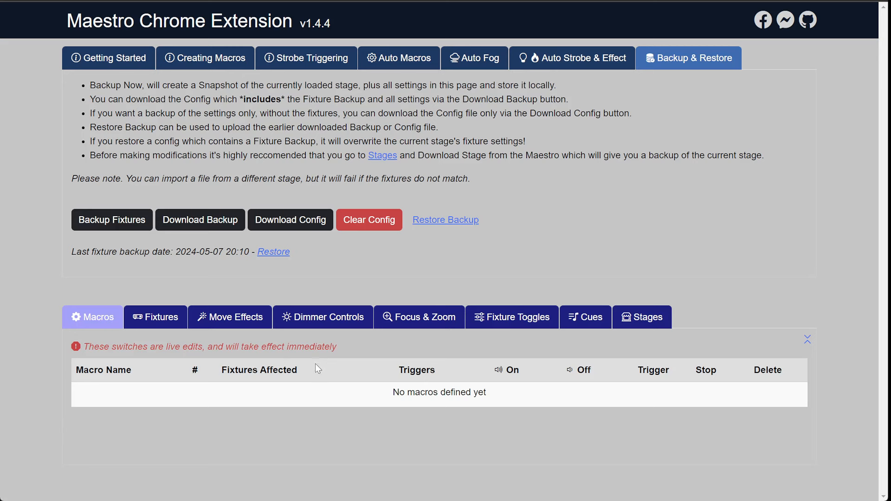
- Examine the Move Effects section and its list of effects with their settings
{"action": "left_click", "coordinate": [230, 322]}
{"action": "scroll", "coordinate": [363, 272], "scroll_direction": "down", "scroll_amount": 5}
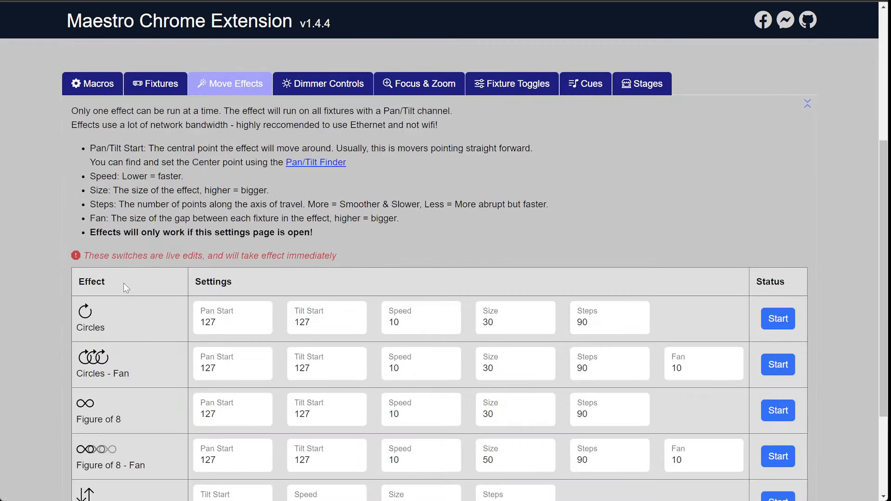
{"action": "scroll", "coordinate": [124, 283], "scroll_direction": "up", "scroll_amount": 3}
- Open the Fixtures section and look through the fixture table's groups, pan/tilt fields and open and strobe values
{"action": "left_click", "coordinate": [160, 204]}
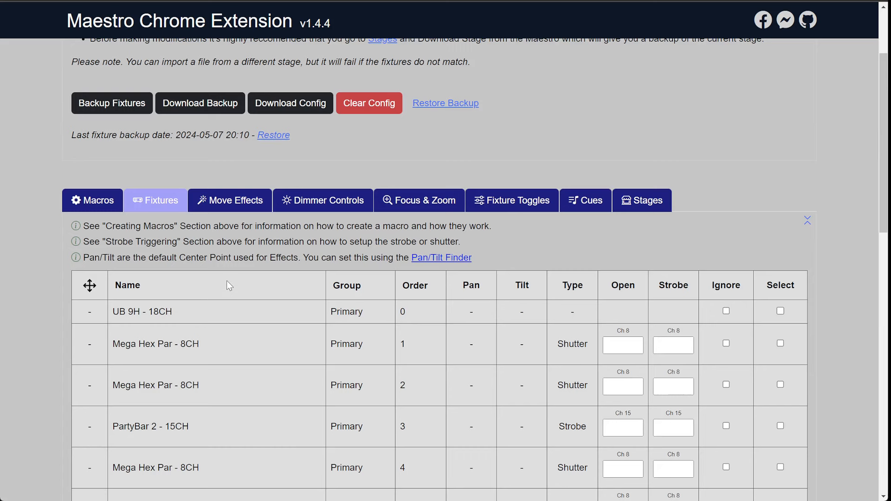
{"action": "scroll", "coordinate": [215, 274], "scroll_direction": "down", "scroll_amount": 2}
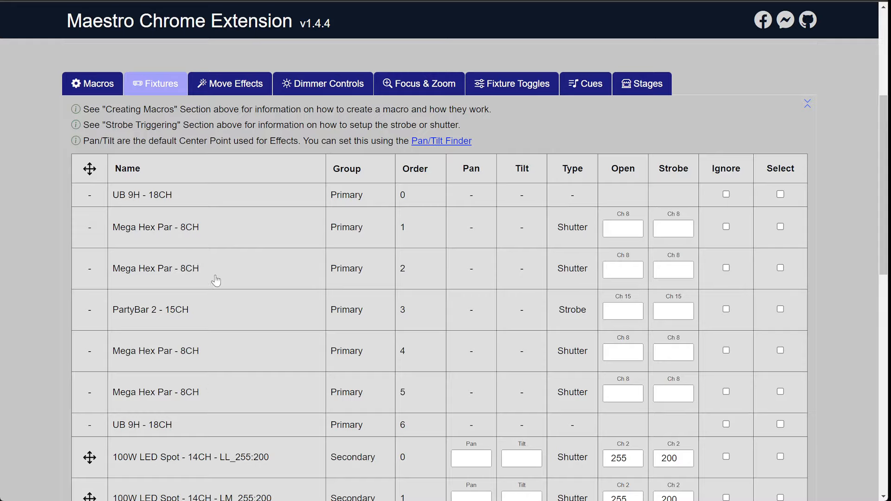
{"action": "scroll", "coordinate": [216, 280], "scroll_direction": "down", "scroll_amount": 4}
{"action": "scroll", "coordinate": [206, 293], "scroll_direction": "down", "scroll_amount": 4}
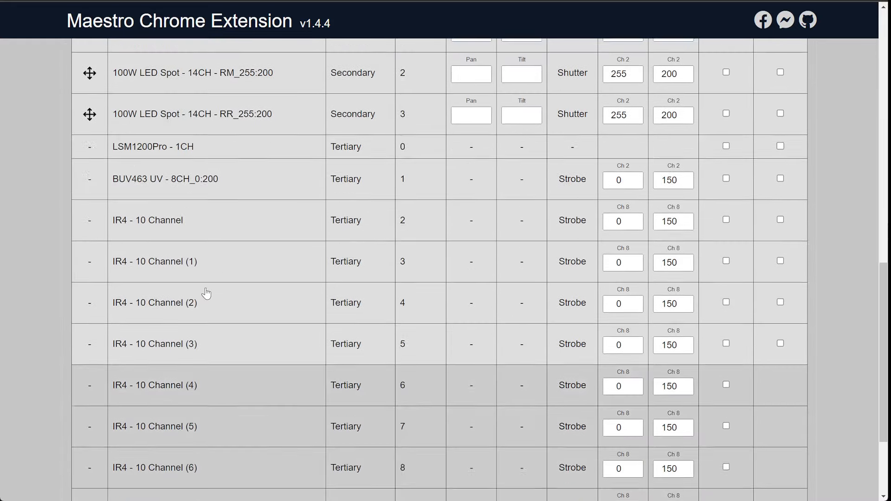
{"action": "scroll", "coordinate": [206, 293], "scroll_direction": "up", "scroll_amount": 3}
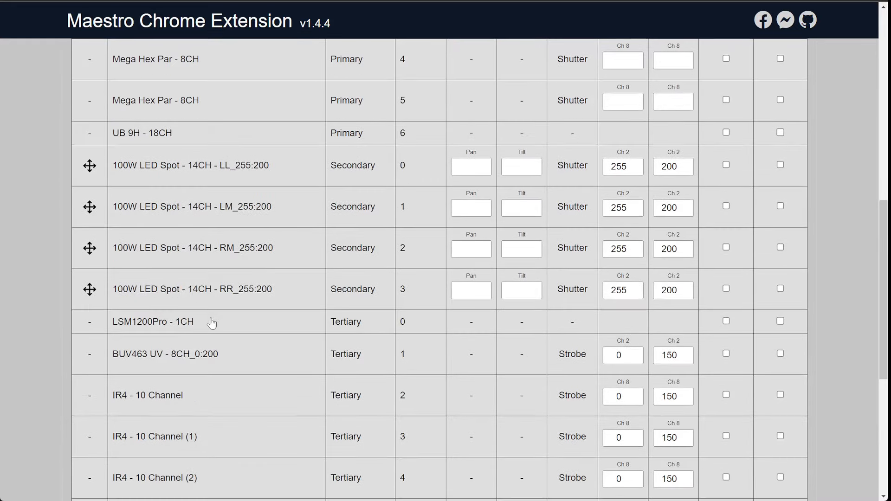
{"action": "scroll", "coordinate": [211, 323], "scroll_direction": "up", "scroll_amount": 7}
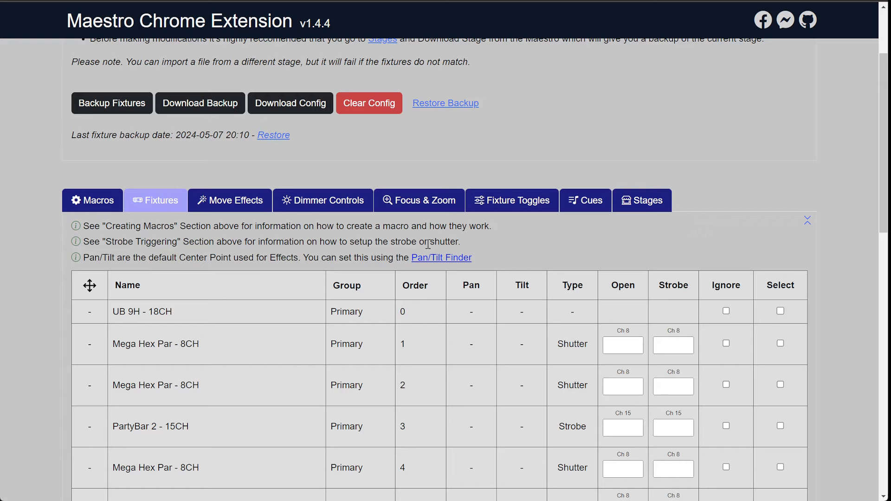
{"action": "scroll", "coordinate": [100, 294], "scroll_direction": "down", "scroll_amount": 6}
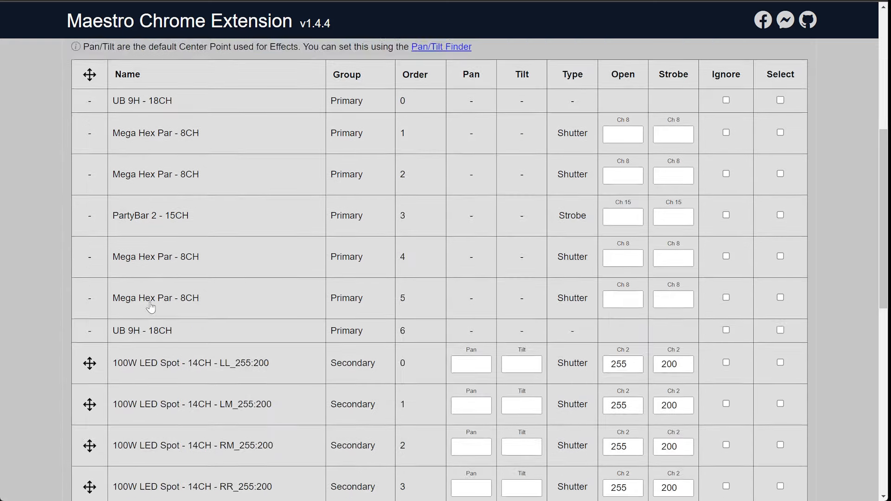
- Open the Pan/Tilt Position Finder for the 100W LED Spot - 14CH - LL_255:200 fixture and set Pan to 183 and Tilt to 91
{"action": "left_click", "coordinate": [89, 281]}
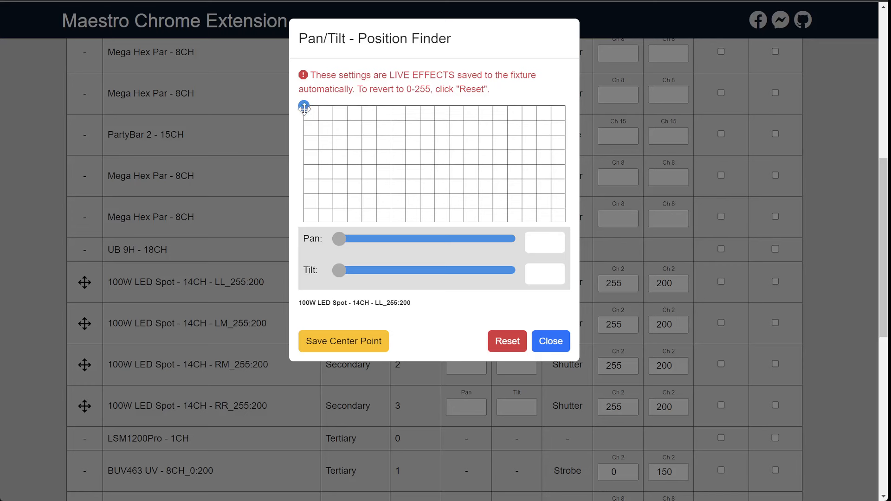
{"action": "left_click_drag", "start_coordinate": [306, 108], "coordinate": [486, 161]}
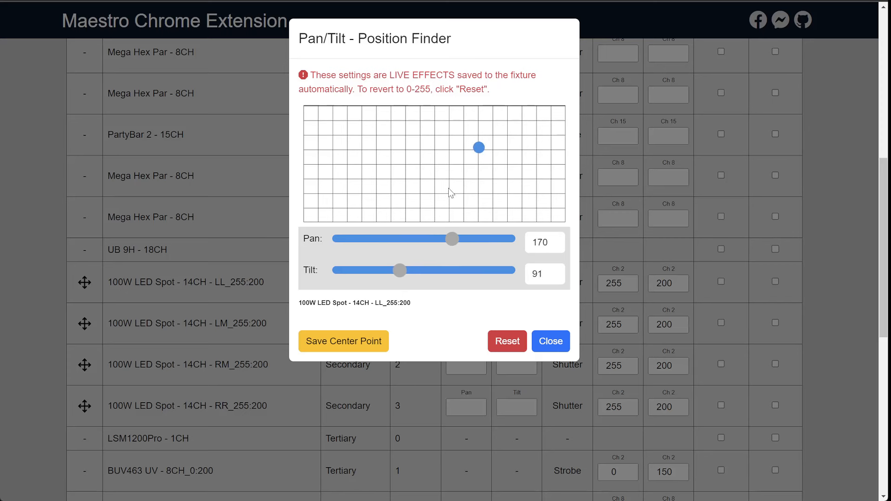
{"action": "mouse_move", "coordinate": [452, 238]}
{"action": "left_mouse_down"}
{"action": "mouse_move", "coordinate": [474, 238]}
{"action": "mouse_move", "coordinate": [465, 239]}
{"action": "left_mouse_up"}
{"action": "left_click", "coordinate": [554, 246]}
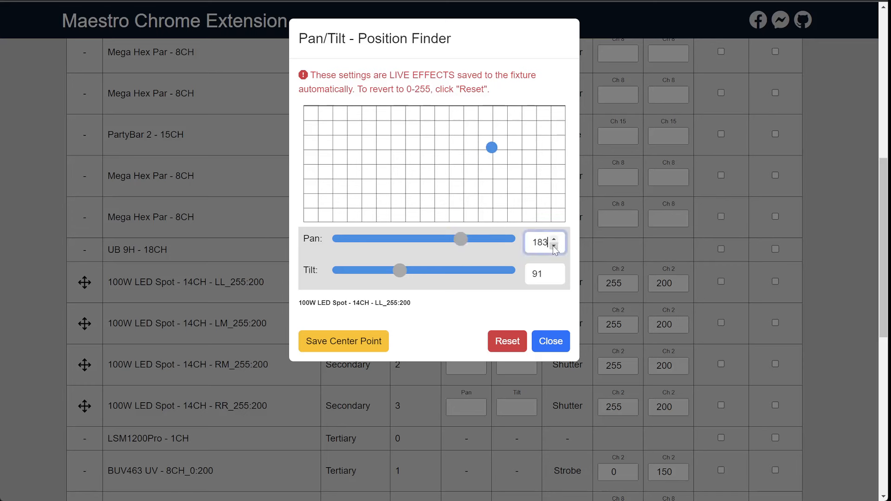
- Lower the Pan to 169, reset the pan and tilt to 0-255, and close the Position Finder
{"action": "left_click", "coordinate": [554, 246]}
{"action": "left_click_drag", "start_coordinate": [459, 239], "coordinate": [451, 240]}
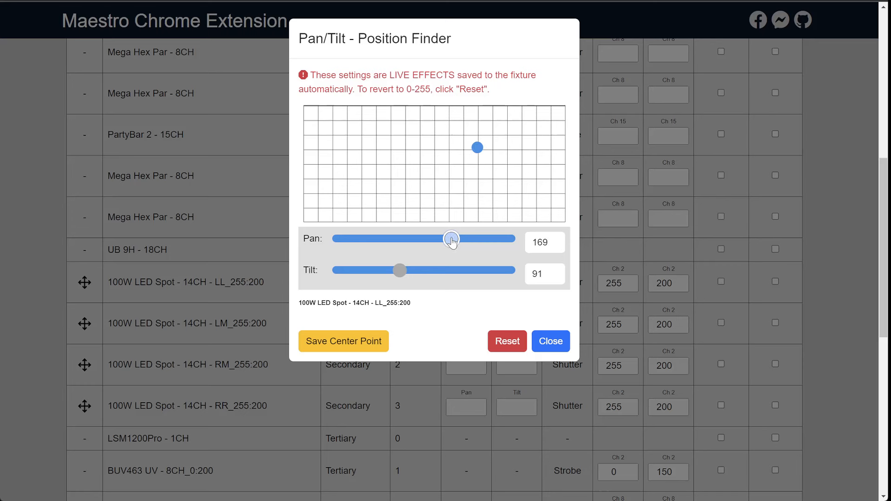
{"action": "left_click", "coordinate": [508, 341]}
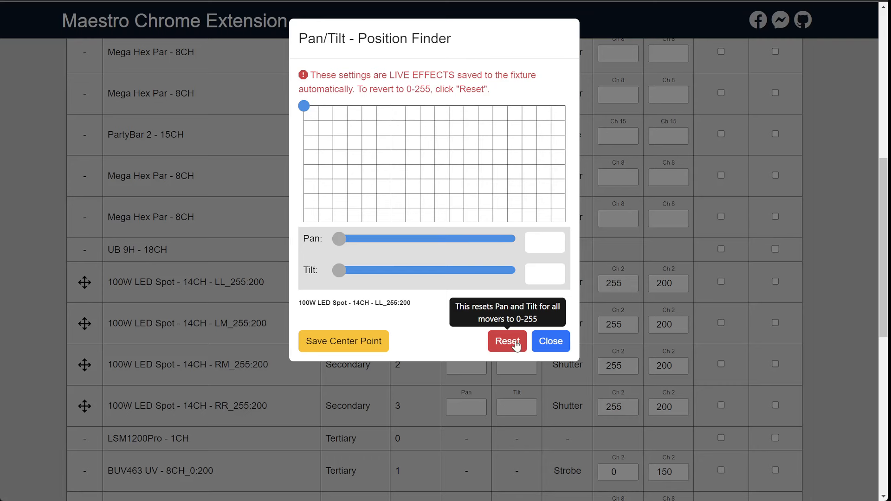
{"action": "left_click", "coordinate": [550, 341]}
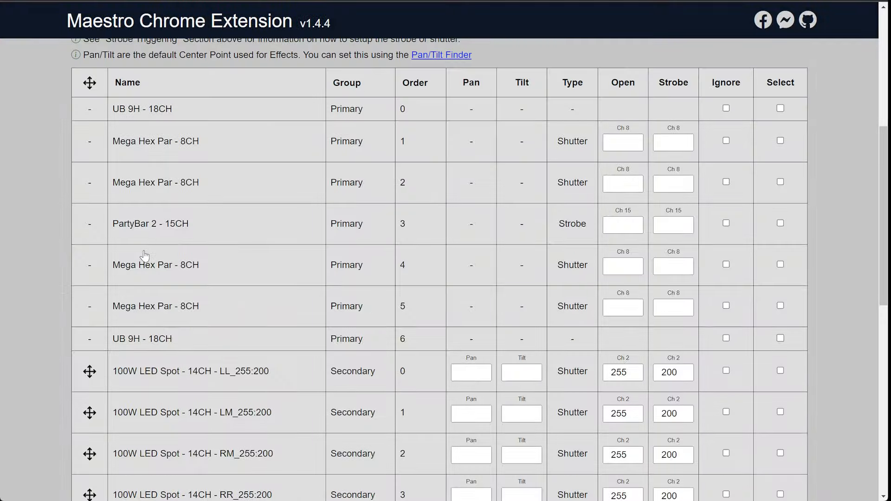
- Open the Position Finder for all movers in the fixture table and set Pan to 170 and Tilt to 80
{"action": "scroll", "coordinate": [185, 254], "scroll_direction": "up", "scroll_amount": 2}
{"action": "scroll", "coordinate": [139, 362], "scroll_direction": "down", "scroll_amount": 4}
{"action": "scroll", "coordinate": [181, 297], "scroll_direction": "up", "scroll_amount": 4}
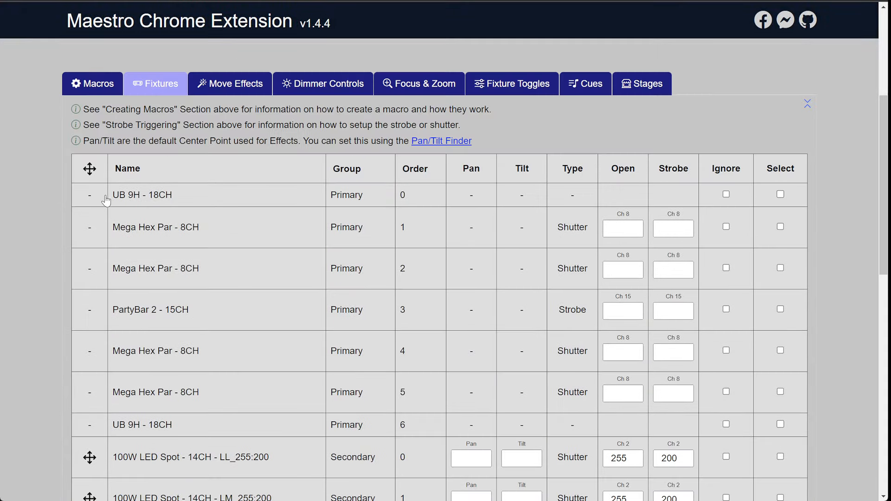
{"action": "left_click", "coordinate": [91, 171]}
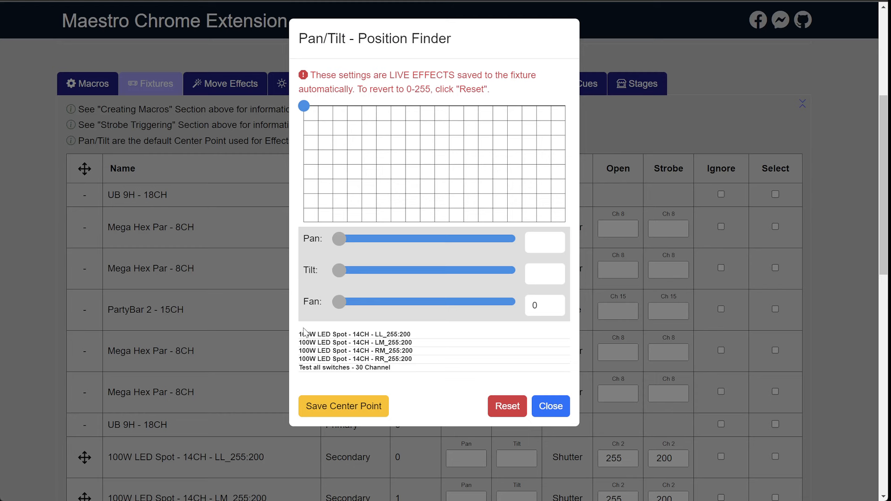
{"action": "left_click_drag", "start_coordinate": [304, 330], "coordinate": [400, 372]}
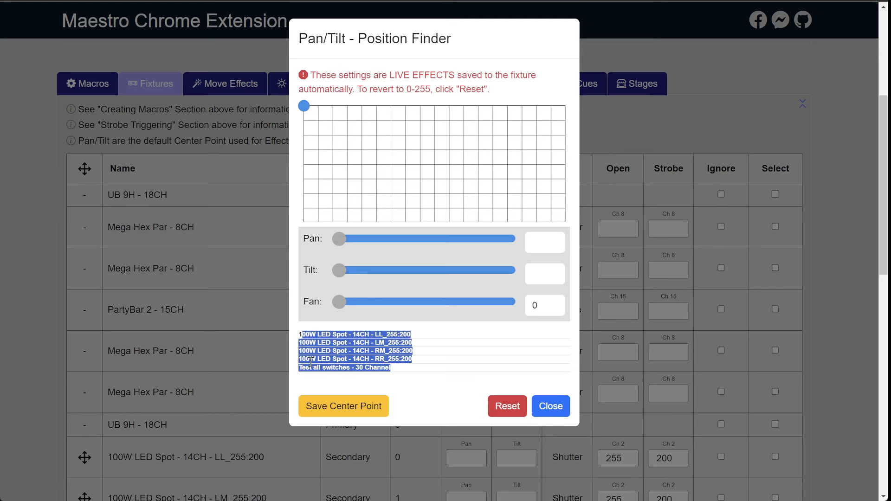
{"action": "left_click", "coordinate": [441, 355]}
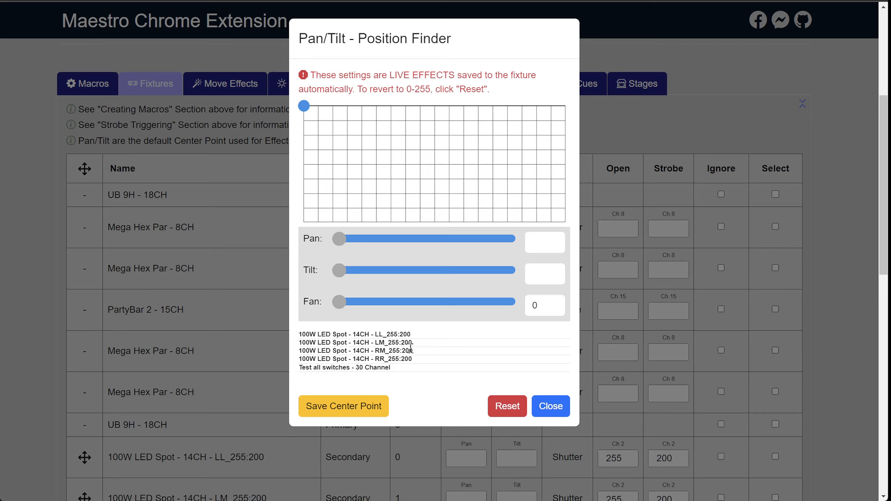
{"action": "left_click_drag", "start_coordinate": [312, 111], "coordinate": [487, 150]}
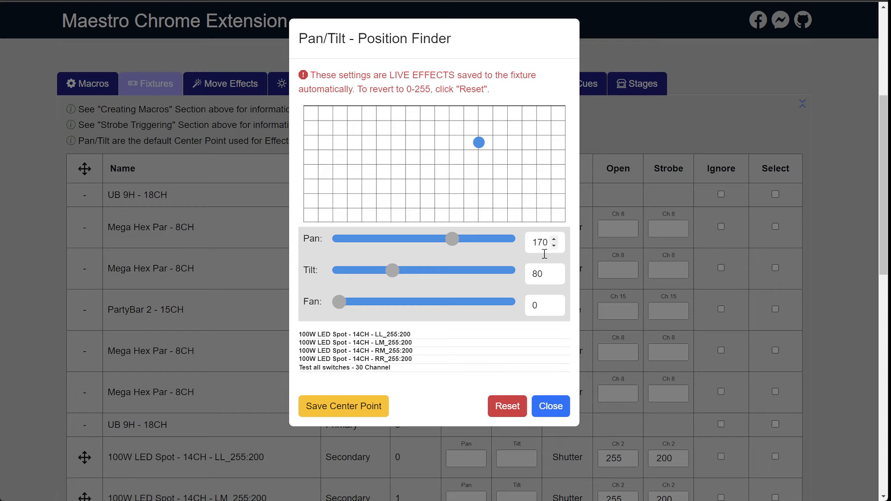
{"action": "left_click", "coordinate": [551, 406]}
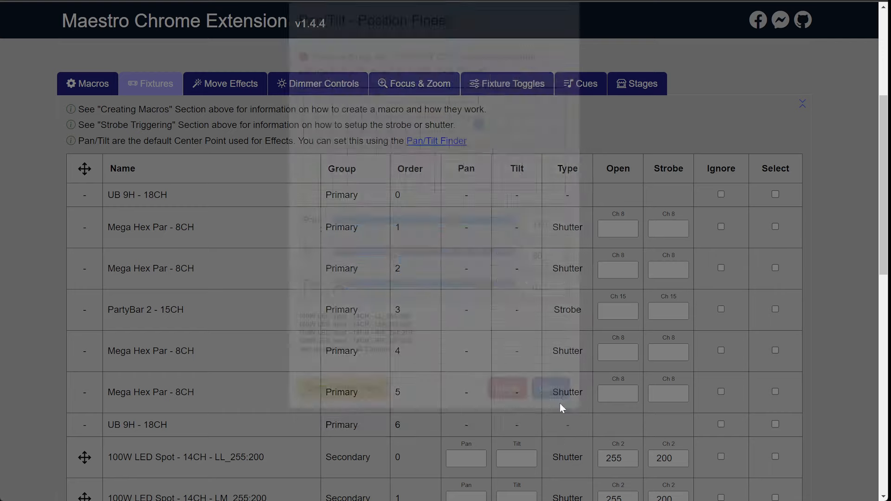
- Add a macro named Movers Front for the four 100W LED Spot fixtures from the Fixtures section
{"action": "left_click", "coordinate": [90, 84]}
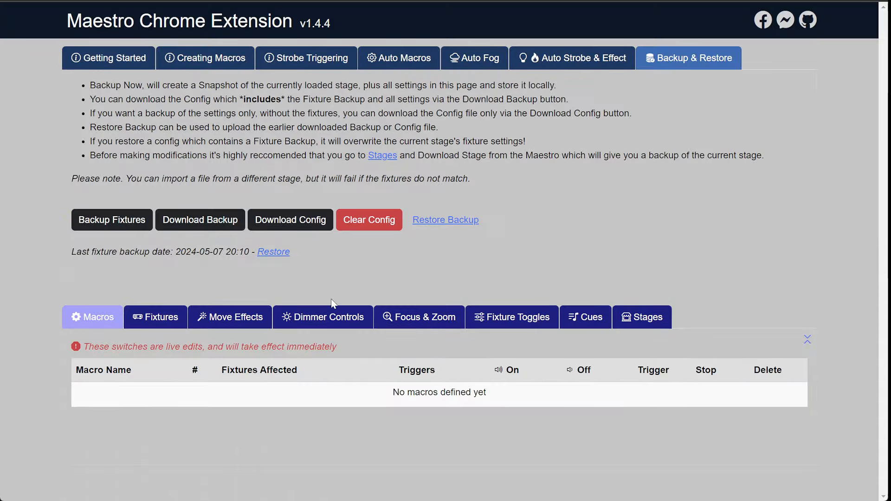
{"action": "left_click", "coordinate": [158, 315]}
{"action": "scroll", "coordinate": [254, 298], "scroll_direction": "down", "scroll_amount": 10}
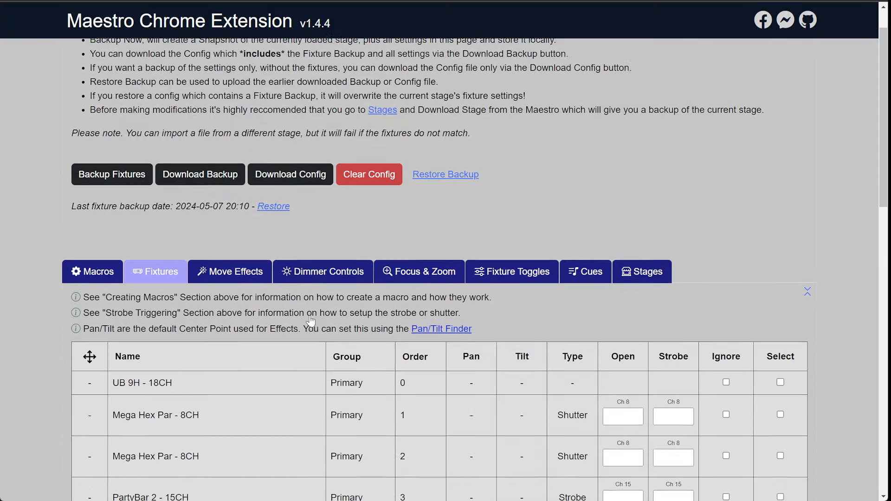
{"action": "left_click_drag", "start_coordinate": [188, 234], "coordinate": [181, 348]}
{"action": "scroll", "coordinate": [298, 280], "scroll_direction": "down", "scroll_amount": 8}
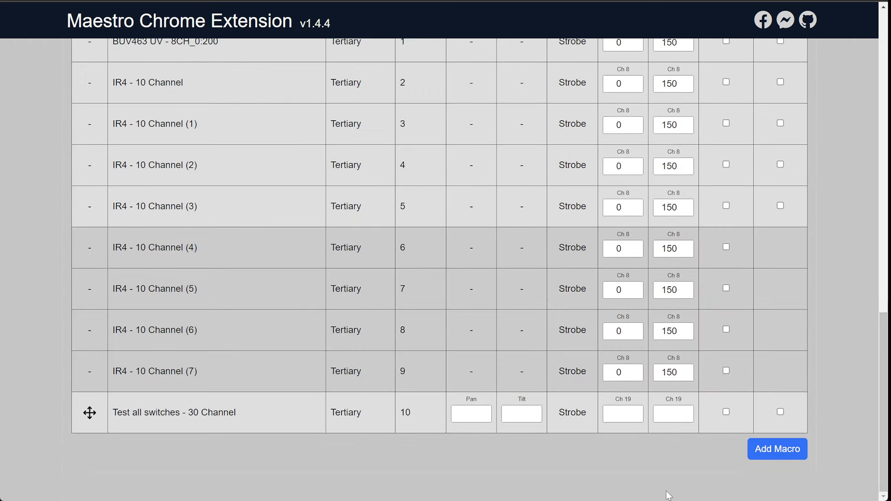
{"action": "left_click", "coordinate": [777, 449]}
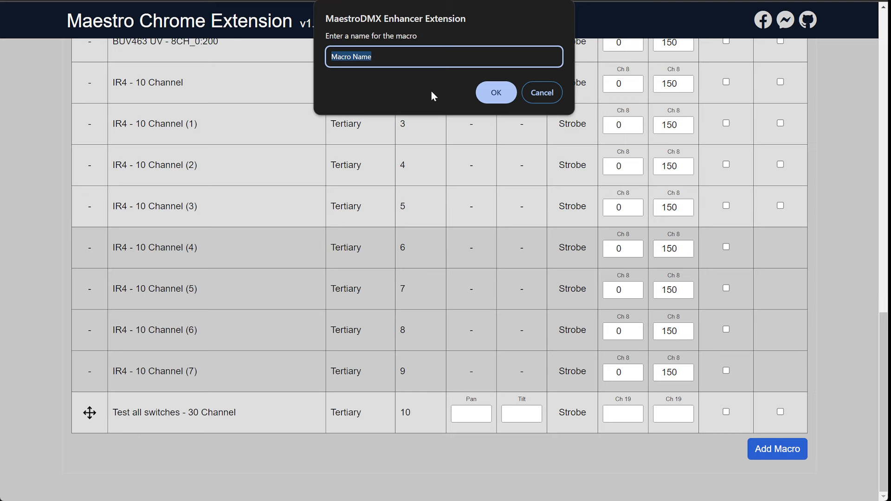
{"action": "type", "text": "Movers Front"}
{"action": "key", "text": "Return"}
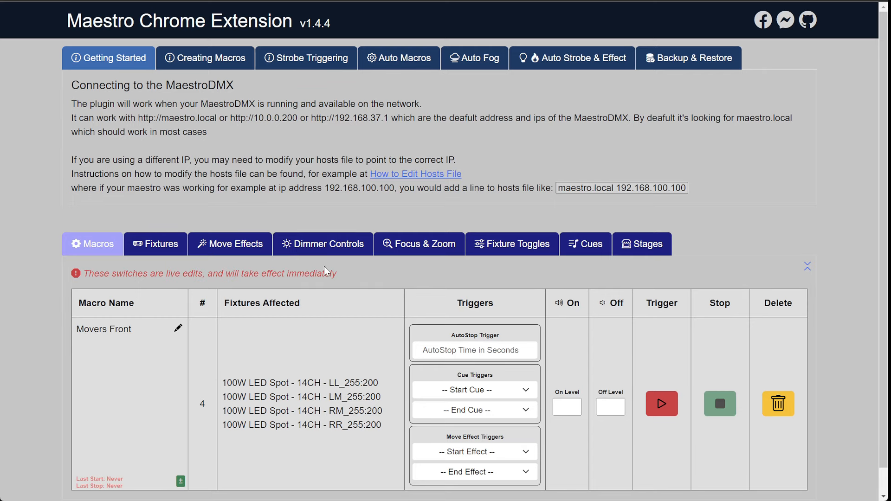
- Reset the pan and tilt of all movers in the Position Finder and close it
{"action": "scroll", "coordinate": [241, 262], "scroll_direction": "down", "scroll_amount": 1}
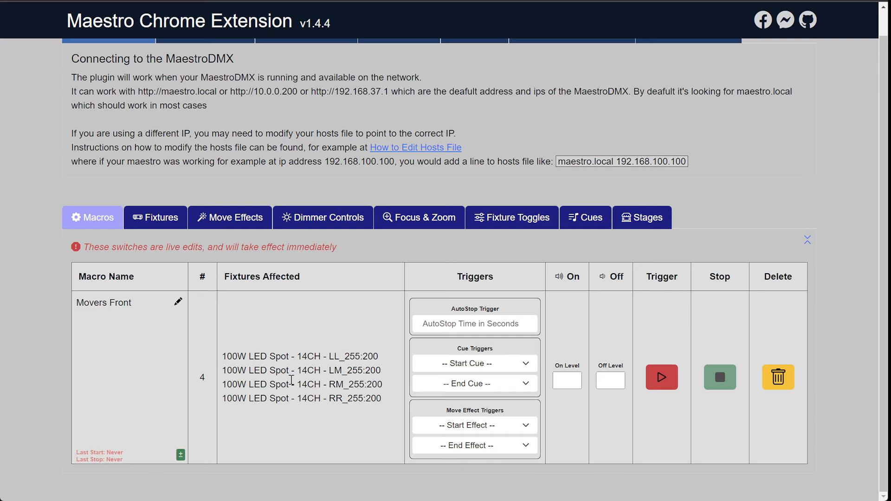
{"action": "left_click", "coordinate": [164, 222]}
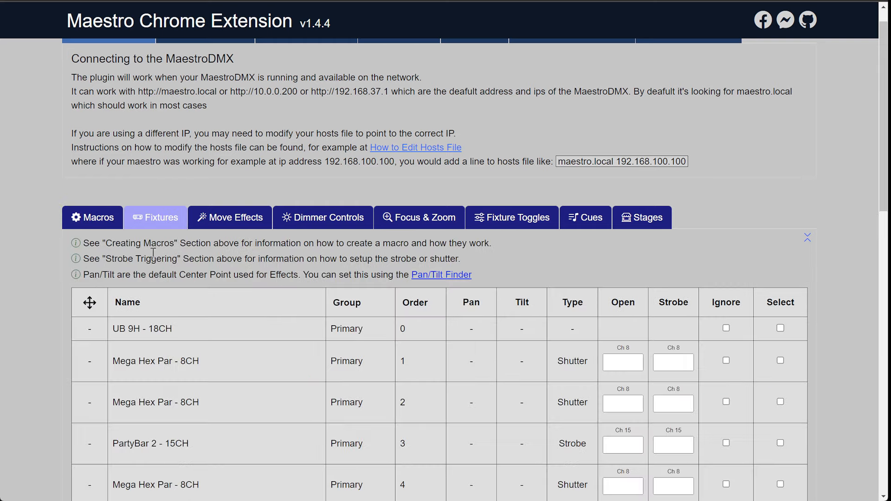
{"action": "left_click", "coordinate": [91, 306]}
{"action": "left_click", "coordinate": [510, 408]}
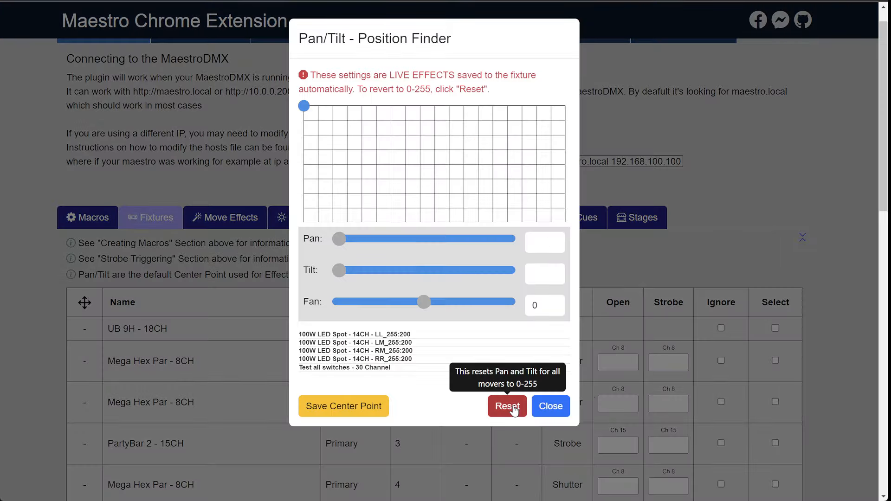
{"action": "left_click", "coordinate": [570, 407]}
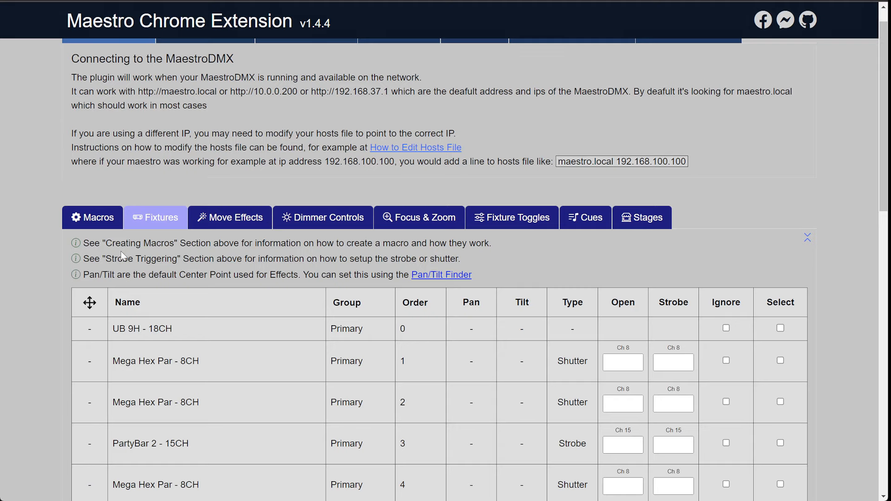
- Review the saved attributes of the Movers Front macro, then trigger the macro and stop it
{"action": "left_click", "coordinate": [87, 218]}
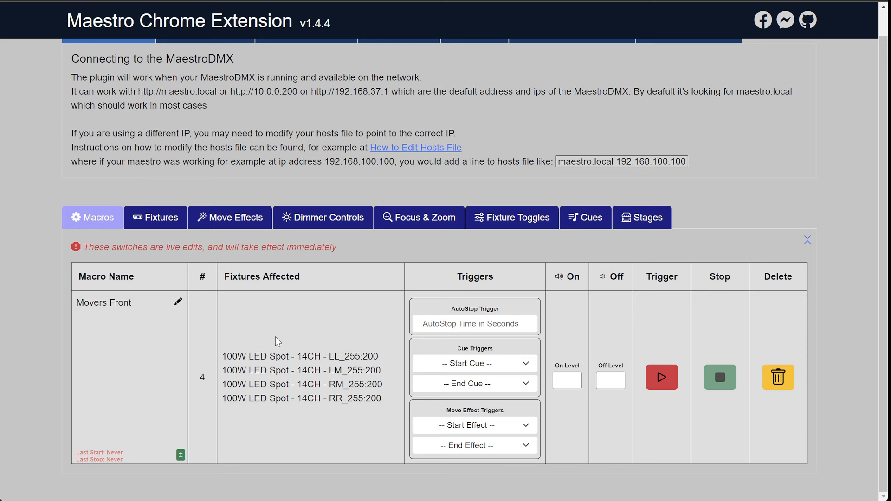
{"action": "left_click", "coordinate": [181, 454]}
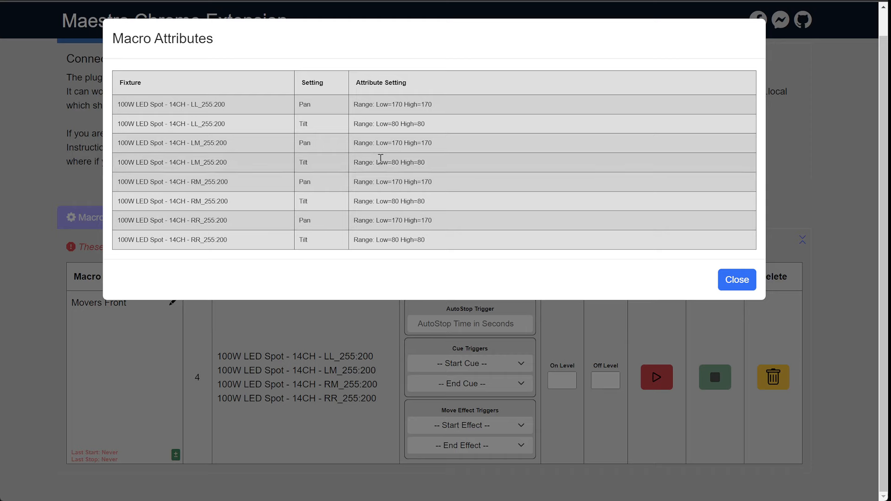
{"action": "left_click", "coordinate": [730, 285]}
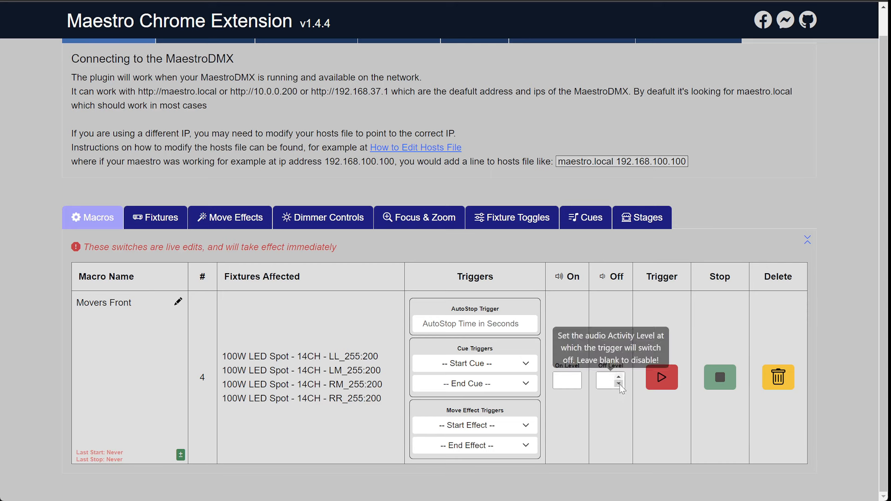
{"action": "left_click", "coordinate": [666, 385]}
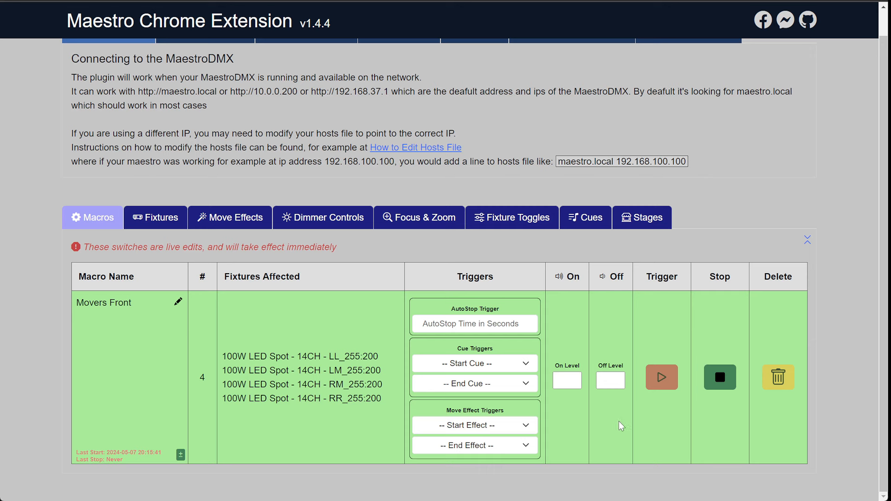
{"action": "left_click", "coordinate": [722, 378]}
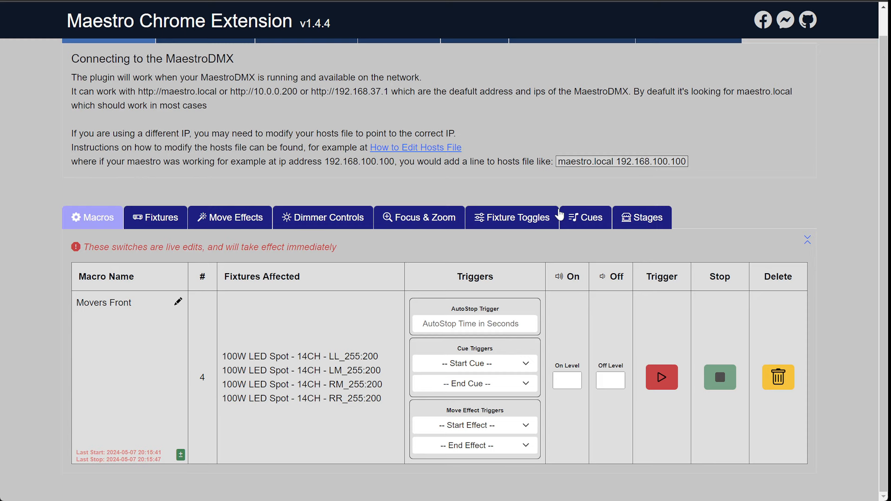
- Switch to the MaestroDMX interface and examine the stage's Control settings for the 100W LED Spot - 14CH - LL_255:200, including its gobo shapes
{"action": "left_click", "coordinate": [506, 220]}
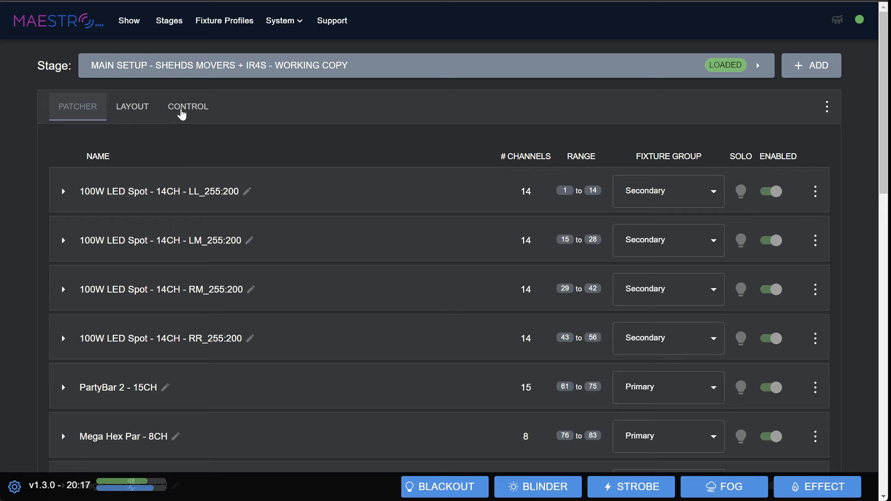
{"action": "left_click", "coordinate": [188, 108]}
{"action": "scroll", "coordinate": [131, 272], "scroll_direction": "down", "scroll_amount": 8}
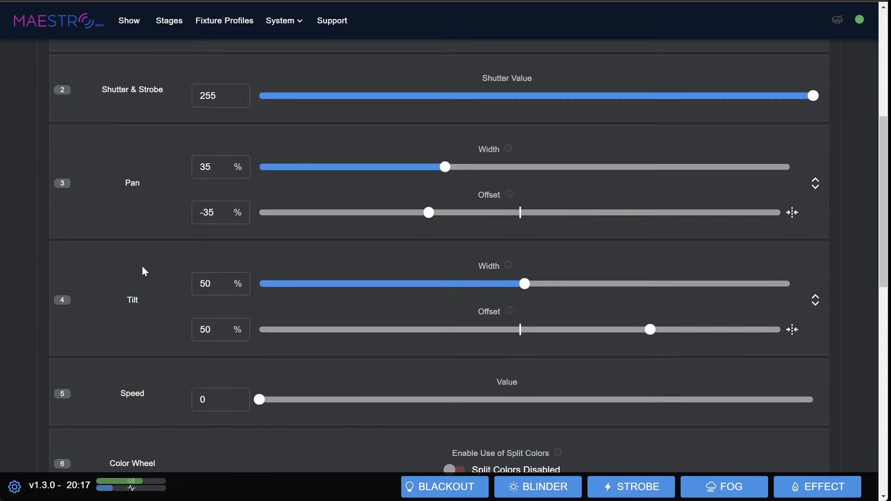
{"action": "scroll", "coordinate": [171, 281], "scroll_direction": "down", "scroll_amount": 3}
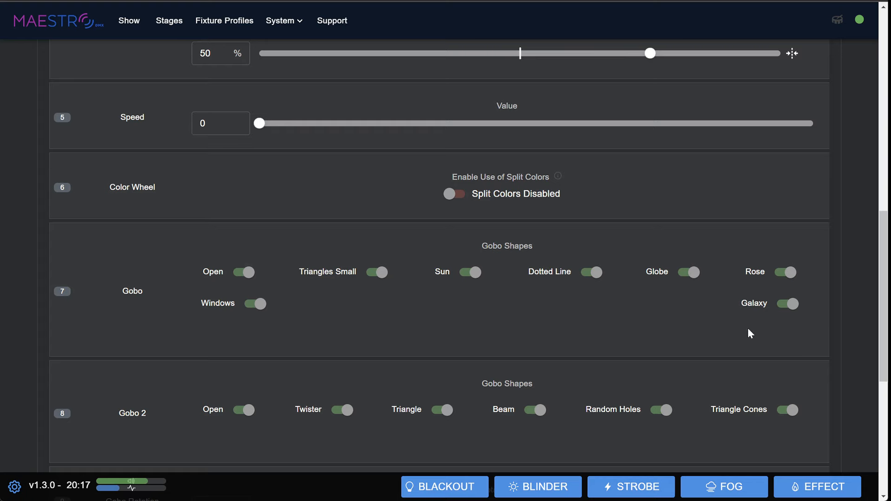
{"action": "scroll", "coordinate": [303, 275], "scroll_direction": "down", "scroll_amount": 1}
{"action": "scroll", "coordinate": [303, 275], "scroll_direction": "down", "scroll_amount": 6}
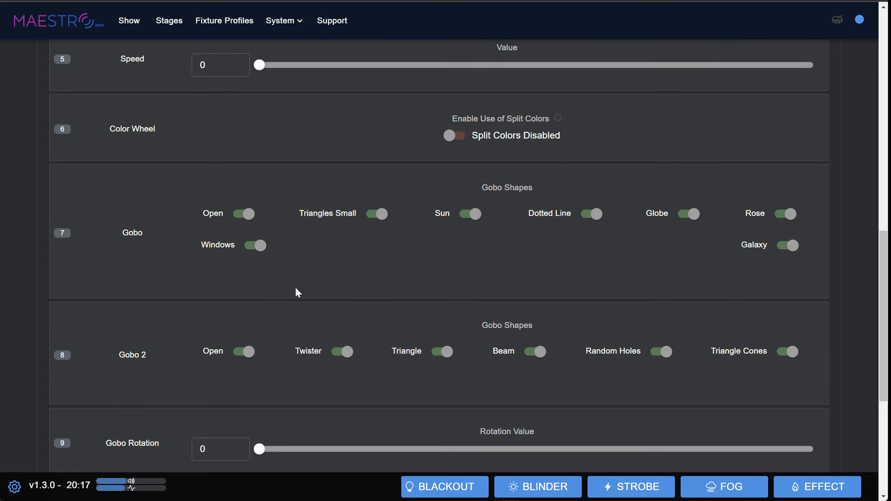
{"action": "scroll", "coordinate": [215, 385], "scroll_direction": "up", "scroll_amount": 6}
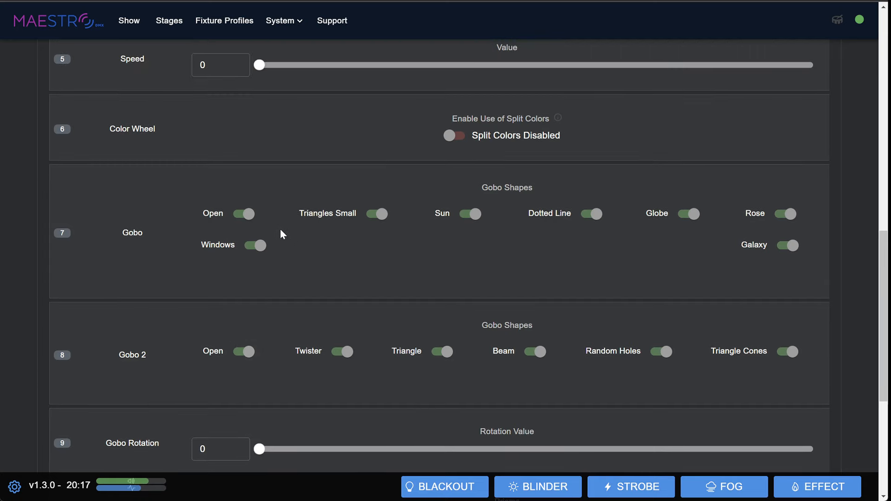
{"action": "scroll", "coordinate": [280, 230], "scroll_direction": "up", "scroll_amount": 8}
{"action": "scroll", "coordinate": [177, 229], "scroll_direction": "up", "scroll_amount": 4}
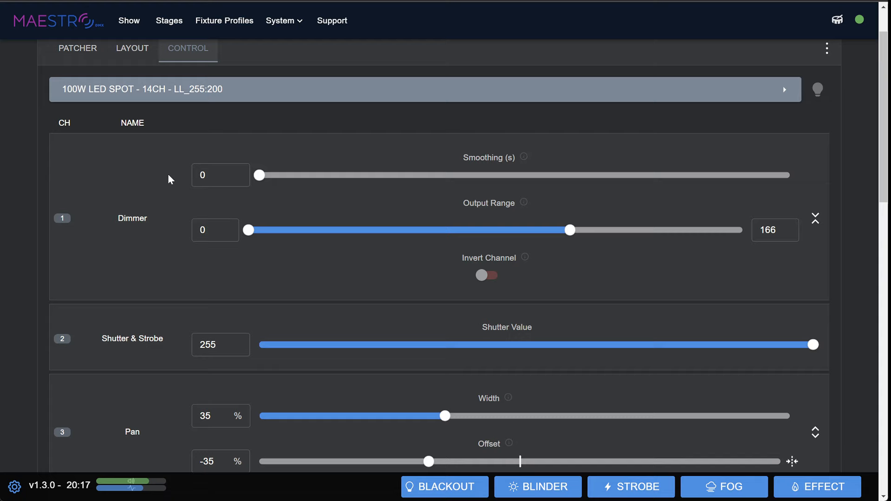
{"action": "left_click", "coordinate": [199, 92]}
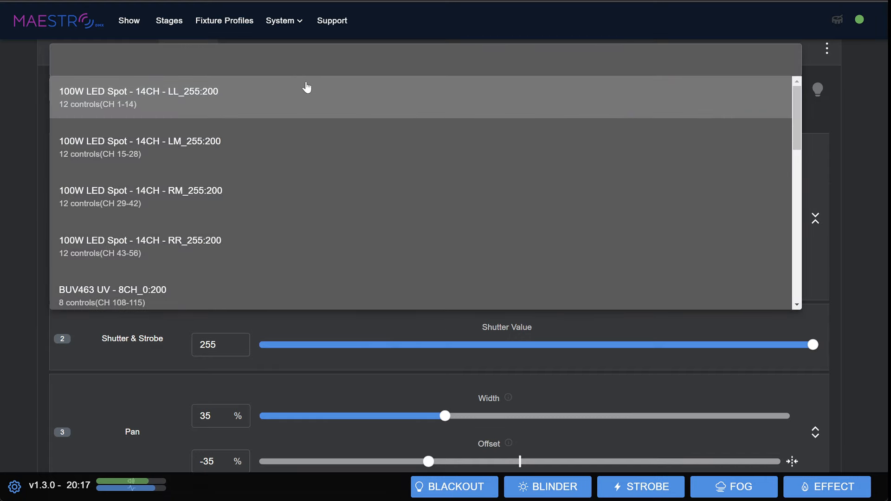
{"action": "left_click", "coordinate": [27, 87]}
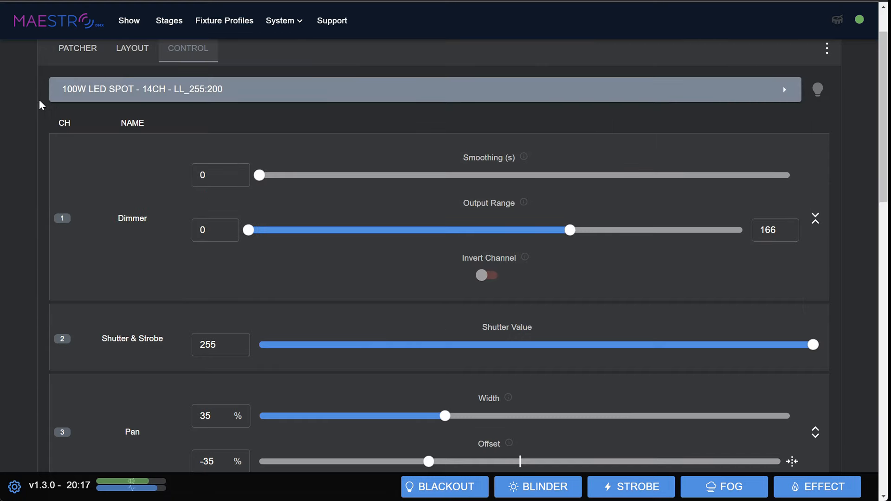
- Switch back to the Maestro Chrome Extension and toggle off all gobos except Open for every fixture in Fixture Toggles
{"action": "left_click", "coordinate": [273, 1]}
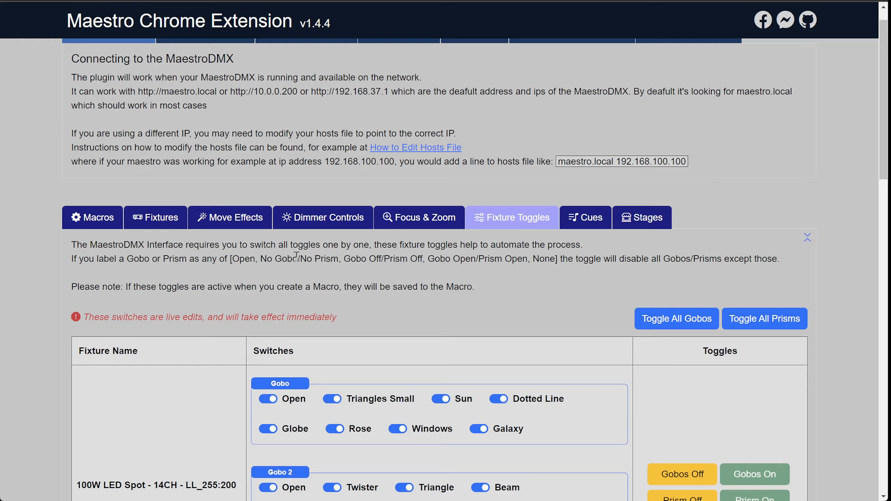
{"action": "scroll", "coordinate": [431, 244], "scroll_direction": "down", "scroll_amount": 4}
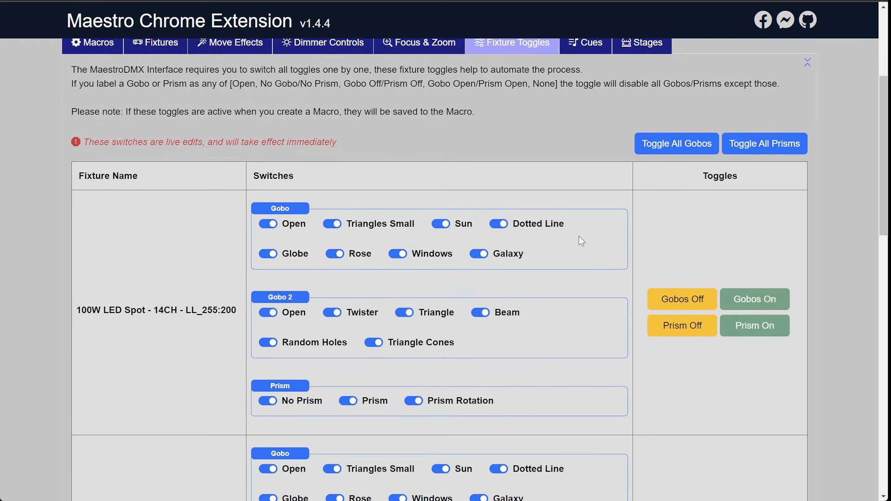
{"action": "left_click", "coordinate": [686, 149]}
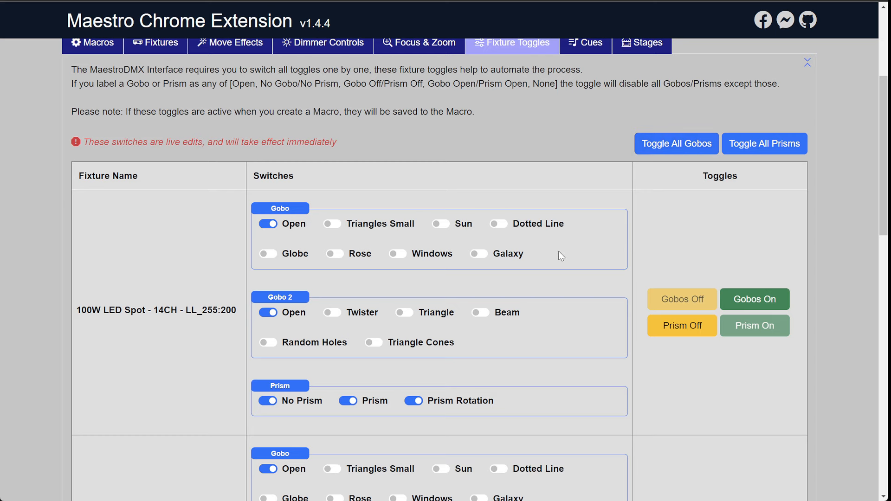
{"action": "scroll", "coordinate": [525, 316], "scroll_direction": "down", "scroll_amount": 9}
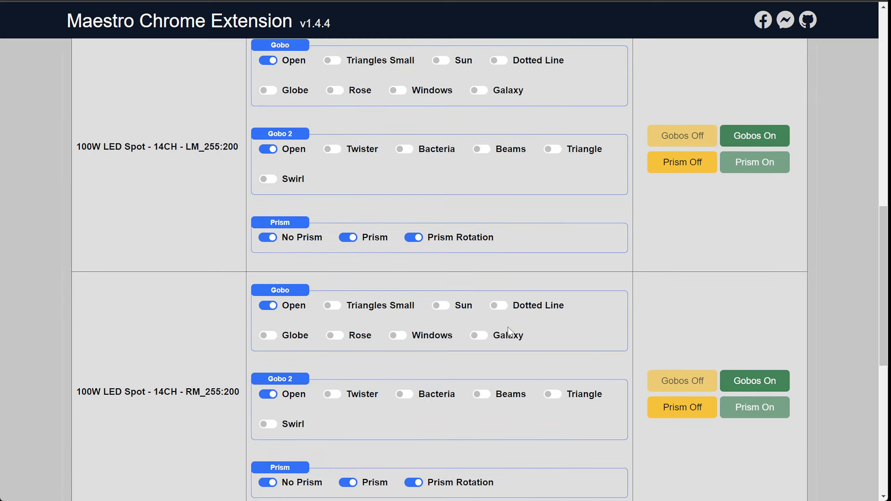
- In the Gobo switches of the LL and LM 100W LED Spots, enable Galaxy and disable Open
{"action": "scroll", "coordinate": [518, 346], "scroll_direction": "down", "scroll_amount": 4}
{"action": "scroll", "coordinate": [513, 368], "scroll_direction": "down", "scroll_amount": 5}
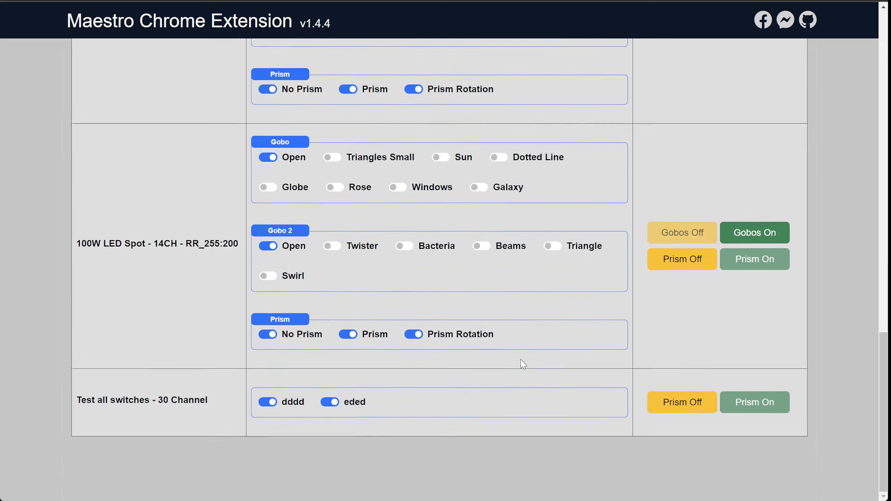
{"action": "scroll", "coordinate": [520, 360], "scroll_direction": "up", "scroll_amount": 17}
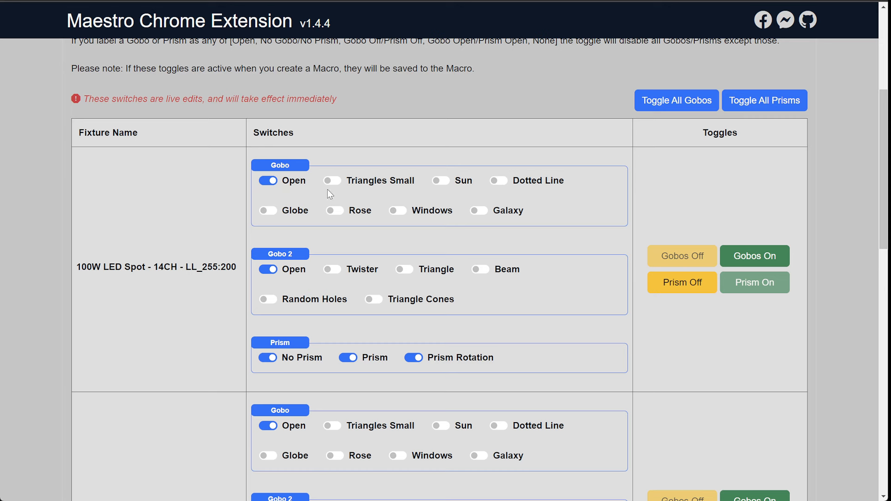
{"action": "left_click", "coordinate": [478, 211]}
{"action": "left_click", "coordinate": [521, 460]}
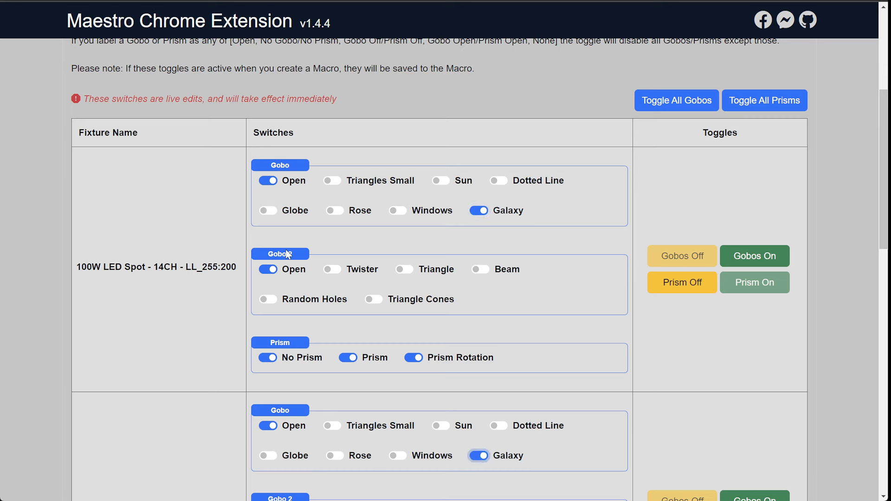
{"action": "left_click", "coordinate": [264, 182]}
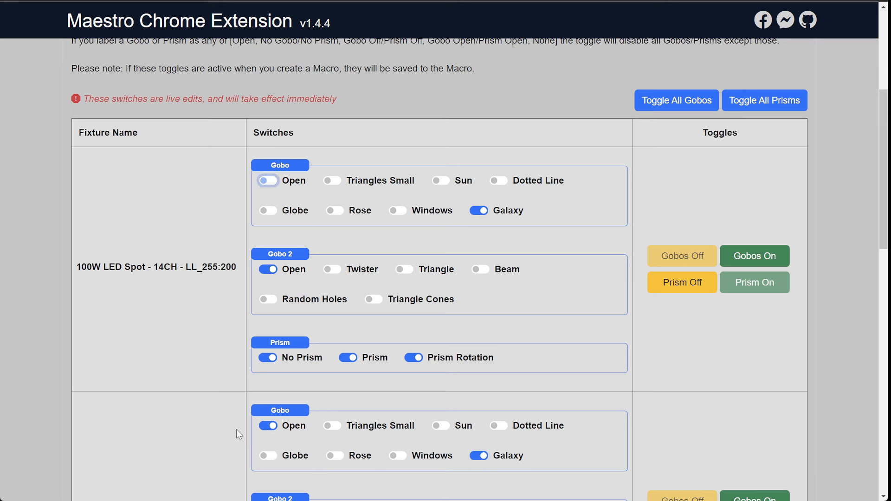
{"action": "left_click", "coordinate": [268, 425]}
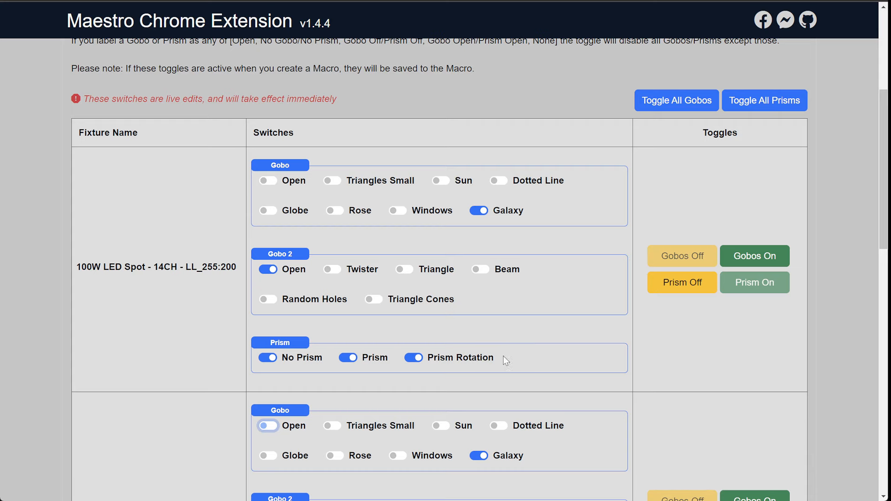
- In the Gobo switches of the RM and RR 100W LED Spots, enable Galaxy and disable Open
{"action": "scroll", "coordinate": [514, 348], "scroll_direction": "down", "scroll_amount": 3}
{"action": "scroll", "coordinate": [474, 355], "scroll_direction": "down", "scroll_amount": 4}
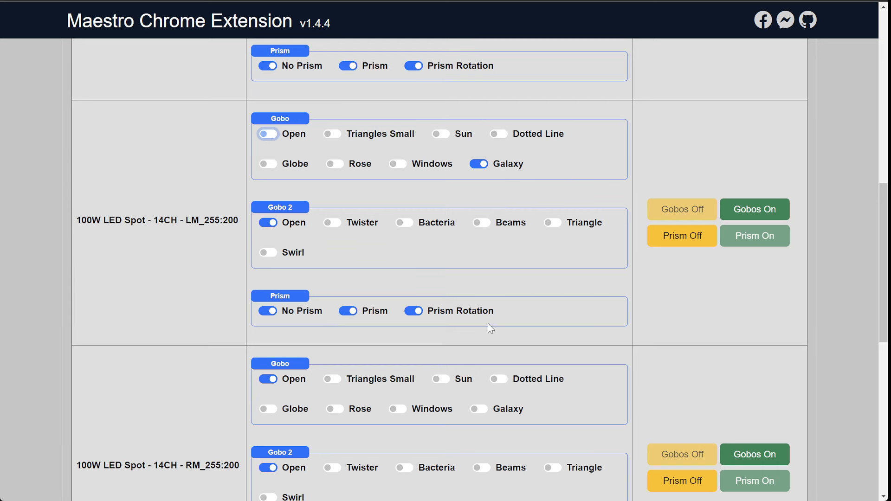
{"action": "scroll", "coordinate": [488, 334], "scroll_direction": "down", "scroll_amount": 1}
{"action": "left_click", "coordinate": [480, 353]}
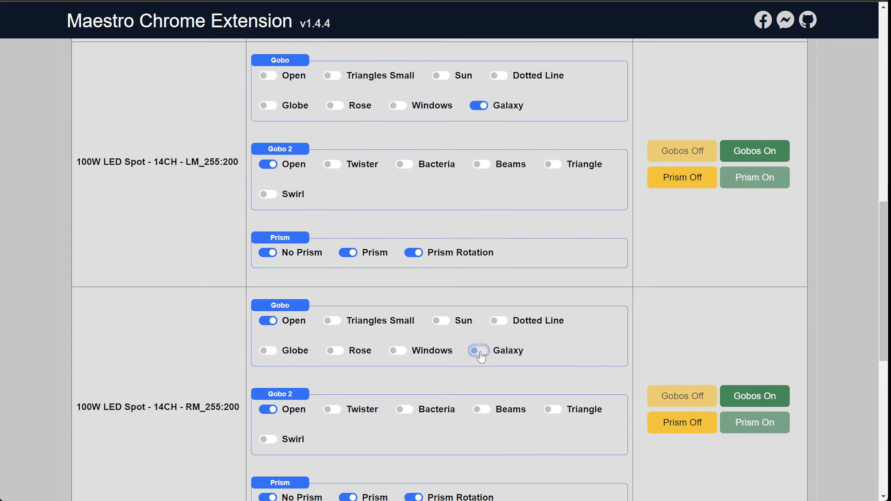
{"action": "left_click", "coordinate": [277, 329]}
{"action": "scroll", "coordinate": [392, 301], "scroll_direction": "down", "scroll_amount": 4}
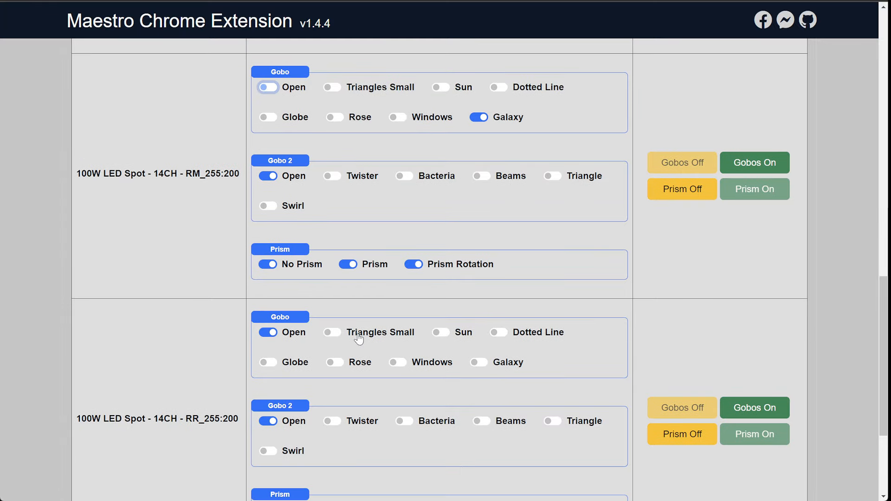
{"action": "left_click", "coordinate": [481, 365]}
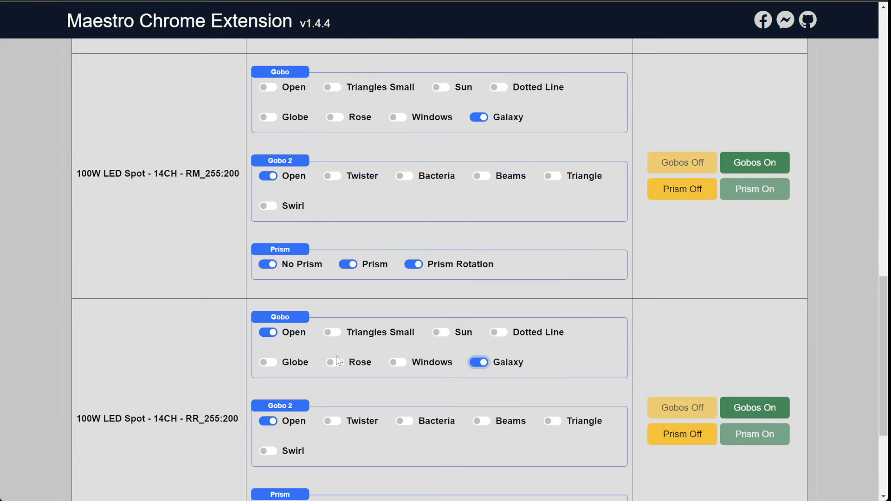
{"action": "left_click", "coordinate": [274, 336]}
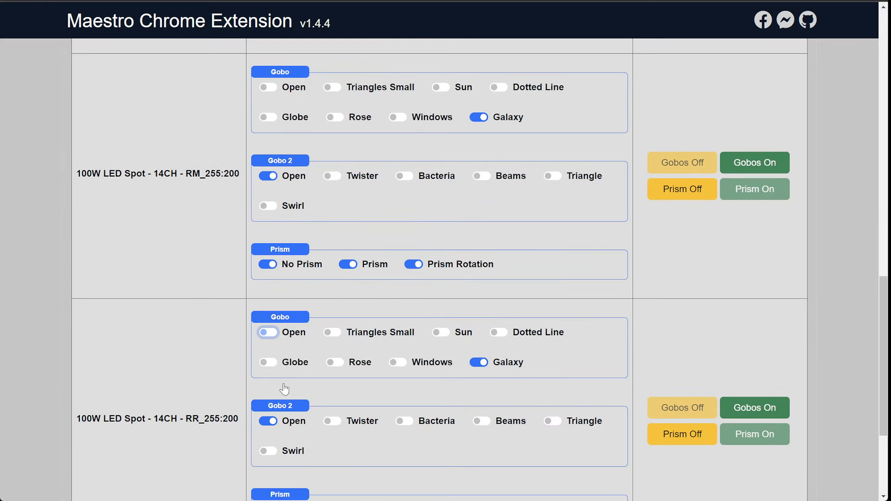
- Toggle off all prisms except No Prism for every fixture at once and check the fixtures' prism switches
{"action": "scroll", "coordinate": [362, 393], "scroll_direction": "up", "scroll_amount": 7}
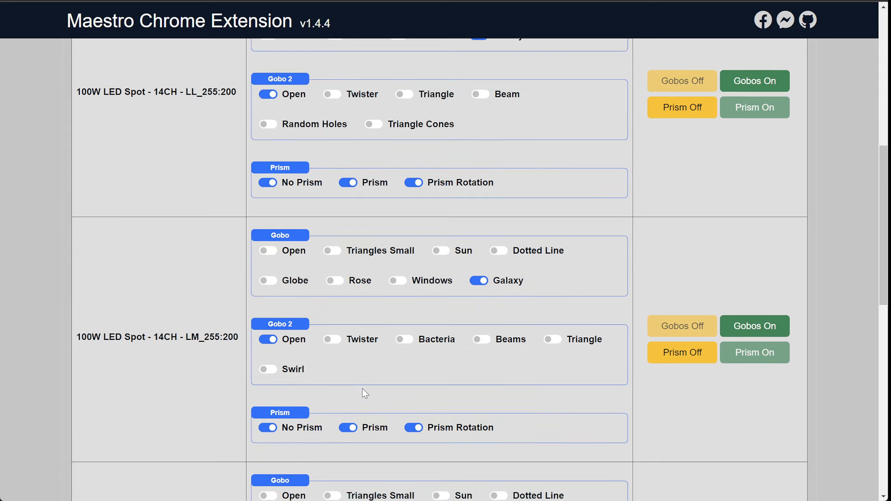
{"action": "scroll", "coordinate": [362, 389], "scroll_direction": "up", "scroll_amount": 5}
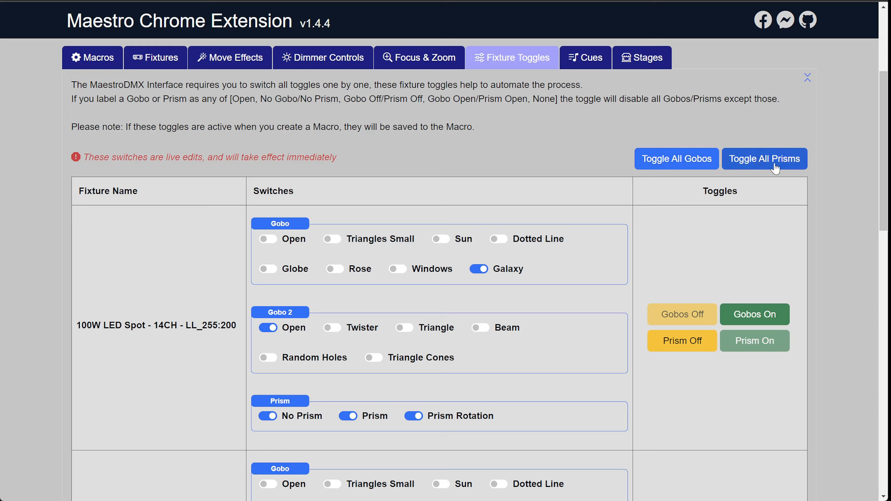
{"action": "left_click", "coordinate": [760, 158]}
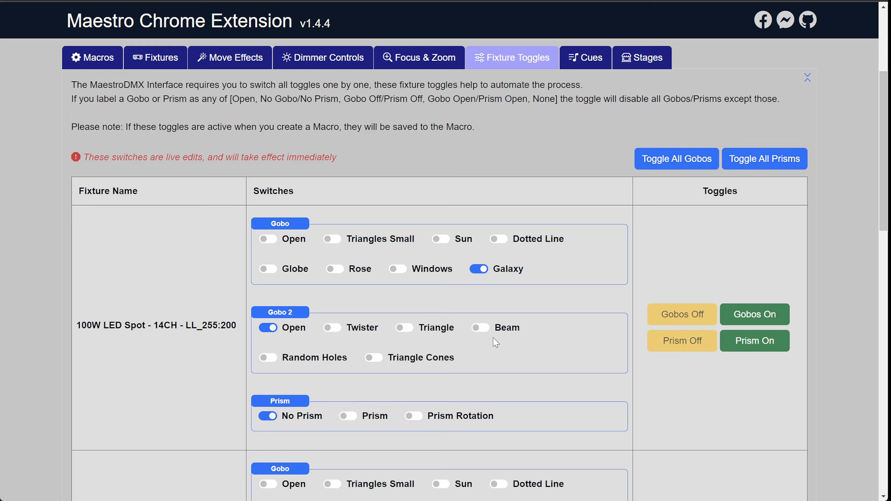
{"action": "scroll", "coordinate": [479, 335], "scroll_direction": "down", "scroll_amount": 3}
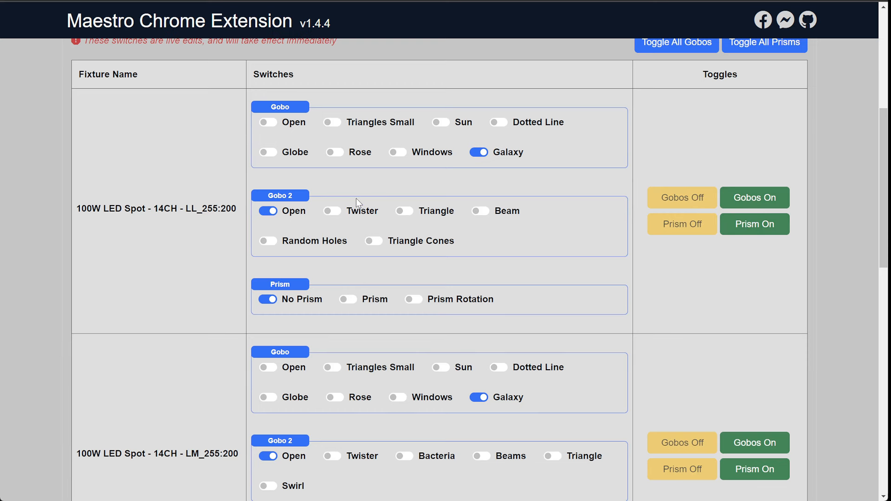
{"action": "scroll", "coordinate": [345, 323], "scroll_direction": "down", "scroll_amount": 6}
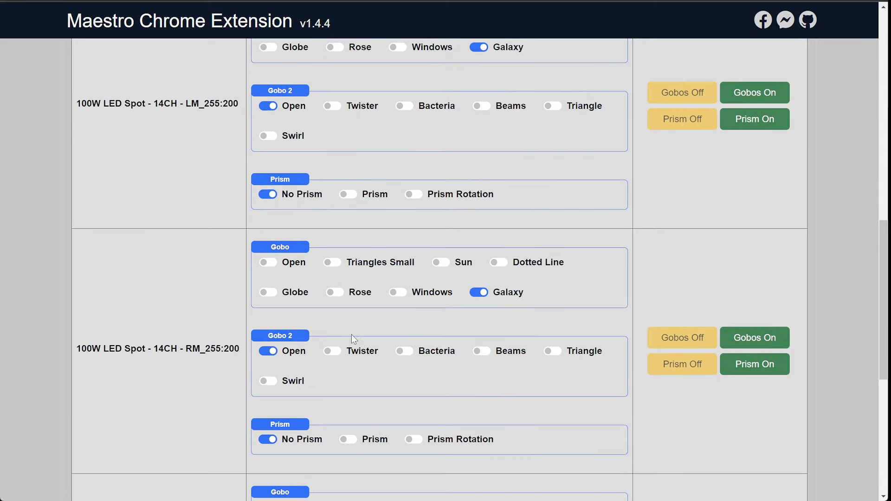
- Set the focus of the whole Secondary Group to 202 in Focus & Zoom
{"action": "scroll", "coordinate": [352, 335], "scroll_direction": "up", "scroll_amount": 10}
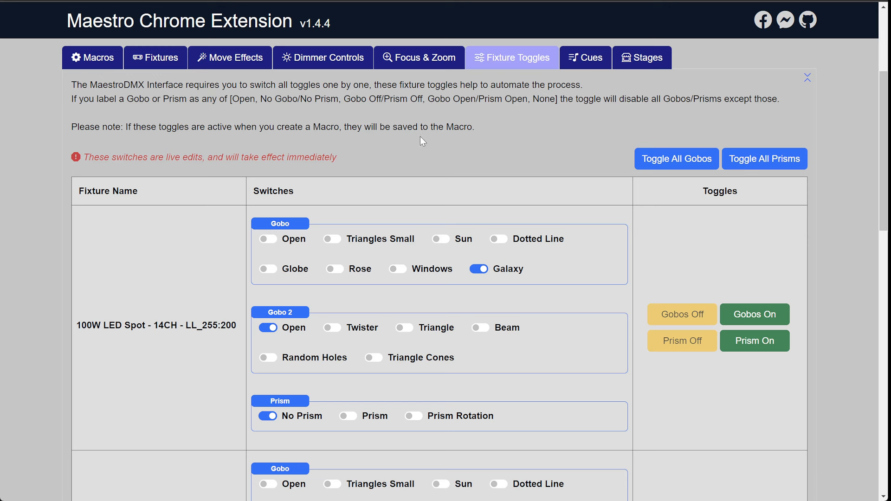
{"action": "left_click", "coordinate": [422, 58]}
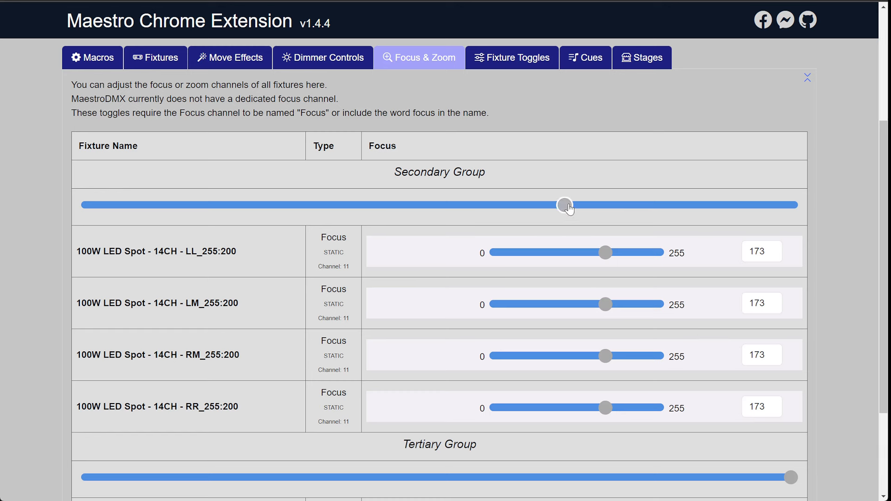
{"action": "left_click_drag", "start_coordinate": [566, 206], "coordinate": [643, 222]}
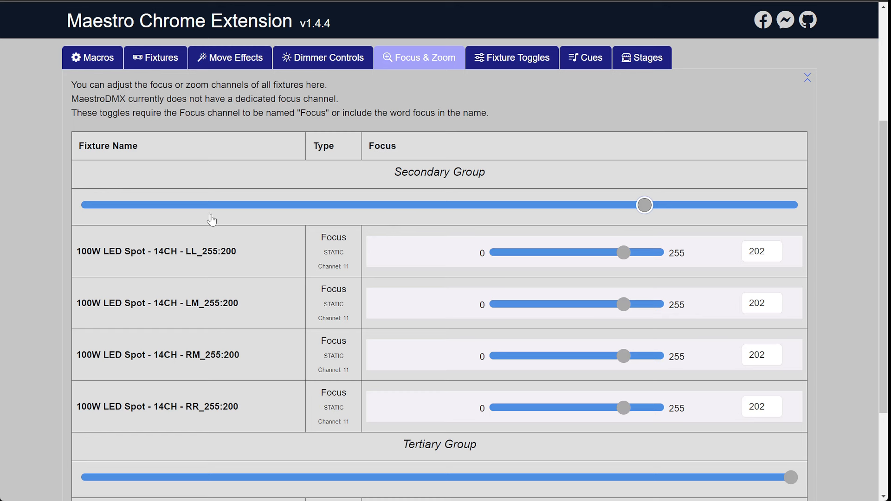
- Select the four 100W LED Spot fixtures and save their settings as a macro named "Gobo Galaxy Focused"
{"action": "left_click", "coordinate": [145, 61]}
{"action": "scroll", "coordinate": [282, 301], "scroll_direction": "down", "scroll_amount": 4}
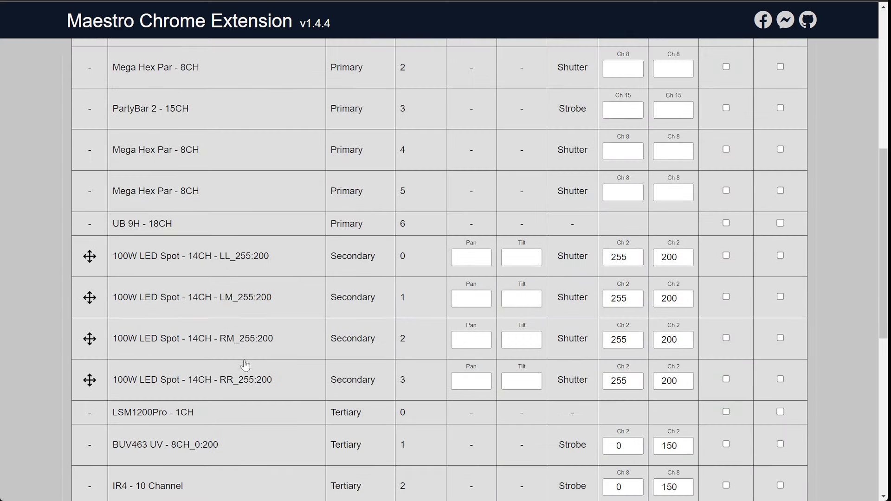
{"action": "left_click_drag", "start_coordinate": [211, 262], "coordinate": [308, 362]}
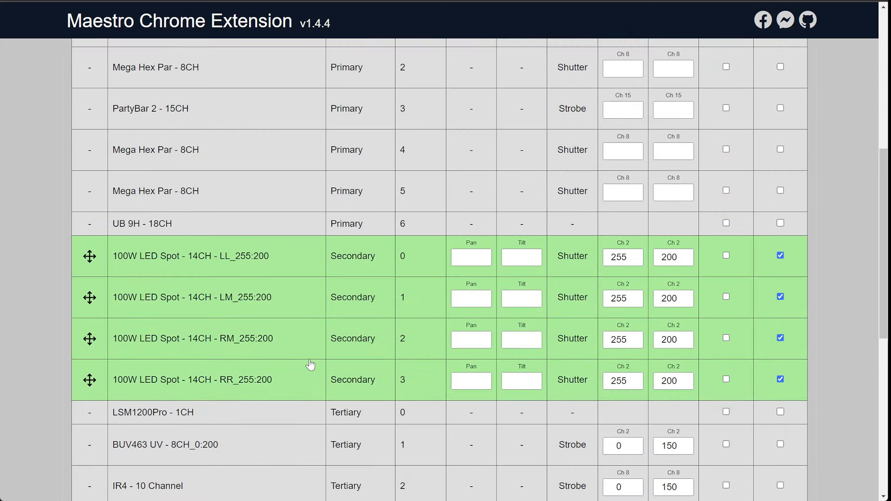
{"action": "scroll", "coordinate": [281, 276], "scroll_direction": "down", "scroll_amount": 6}
{"action": "scroll", "coordinate": [244, 282], "scroll_direction": "down", "scroll_amount": 3}
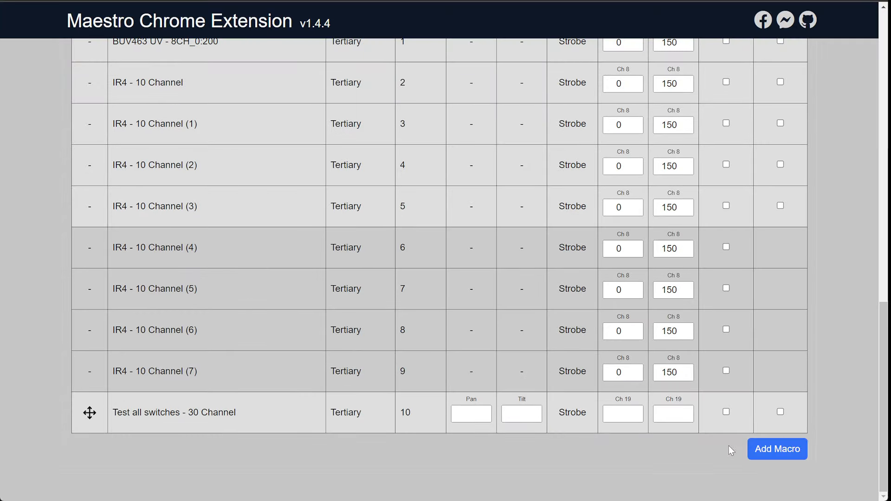
{"action": "left_click", "coordinate": [761, 449]}
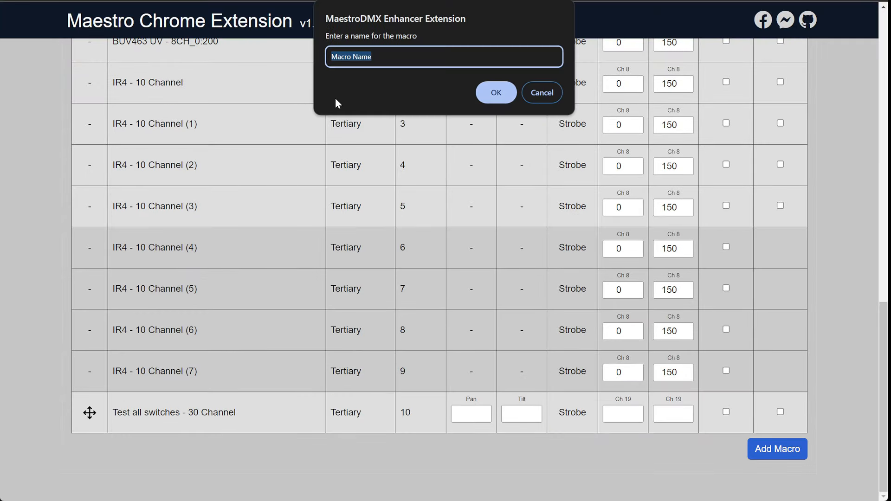
{"action": "type", "text": "Gobo Galaxy Focused"}
{"action": "key", "text": "Return"}
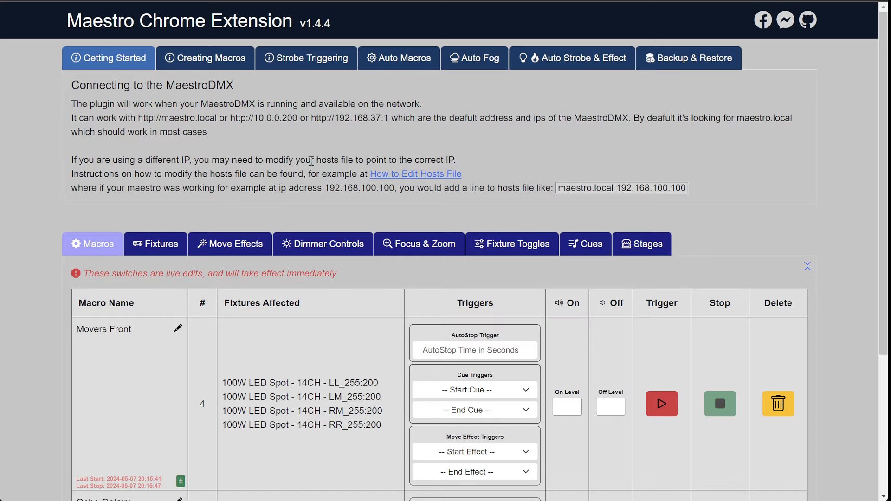
- Toggle all gobos and all prisms back on for every fixture in Fixture Toggles
{"action": "scroll", "coordinate": [311, 161], "scroll_direction": "down", "scroll_amount": 4}
{"action": "scroll", "coordinate": [289, 356], "scroll_direction": "up", "scroll_amount": 3}
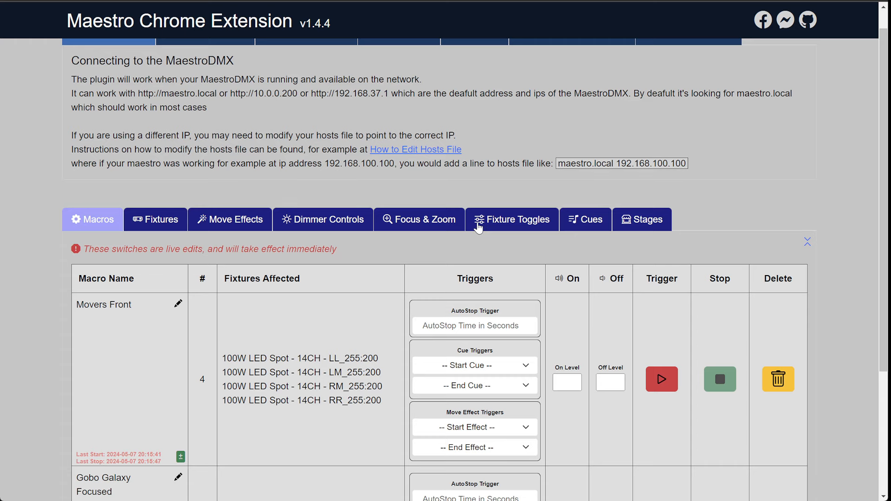
{"action": "scroll", "coordinate": [307, 282], "scroll_direction": "up", "scroll_amount": 1}
{"action": "left_click", "coordinate": [500, 250]}
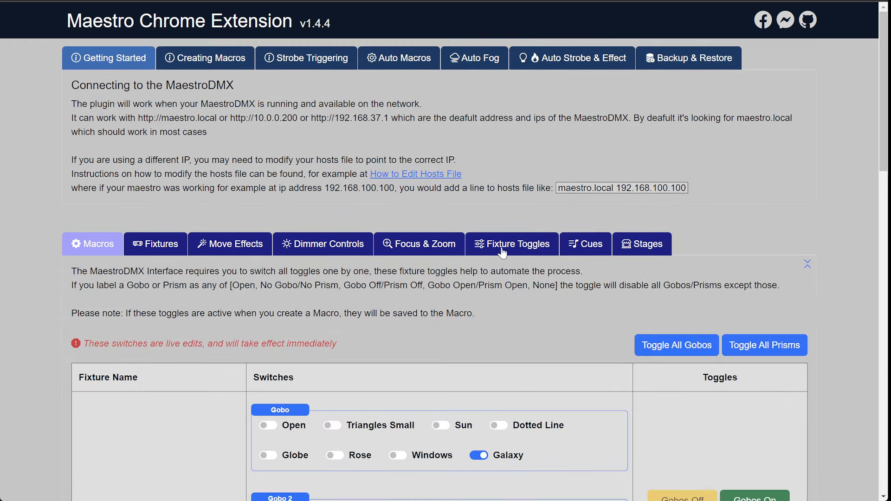
{"action": "scroll", "coordinate": [424, 331], "scroll_direction": "down", "scroll_amount": 3}
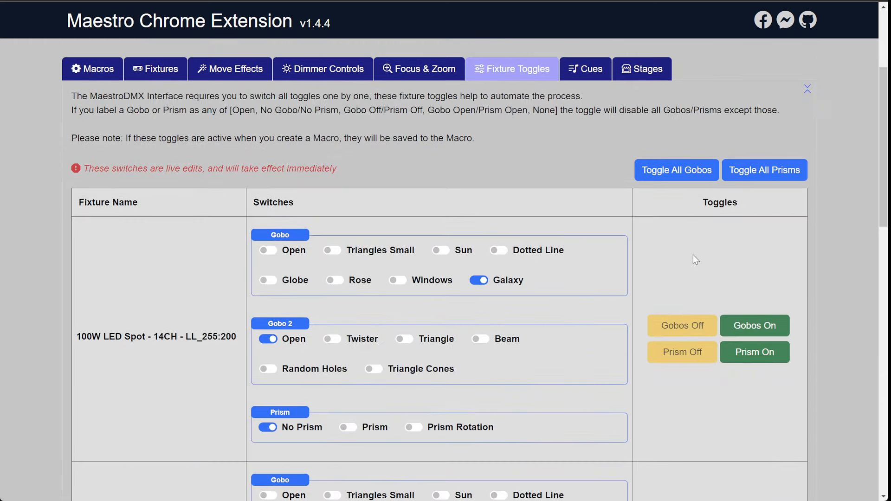
{"action": "left_click", "coordinate": [682, 172]}
{"action": "left_click", "coordinate": [757, 176]}
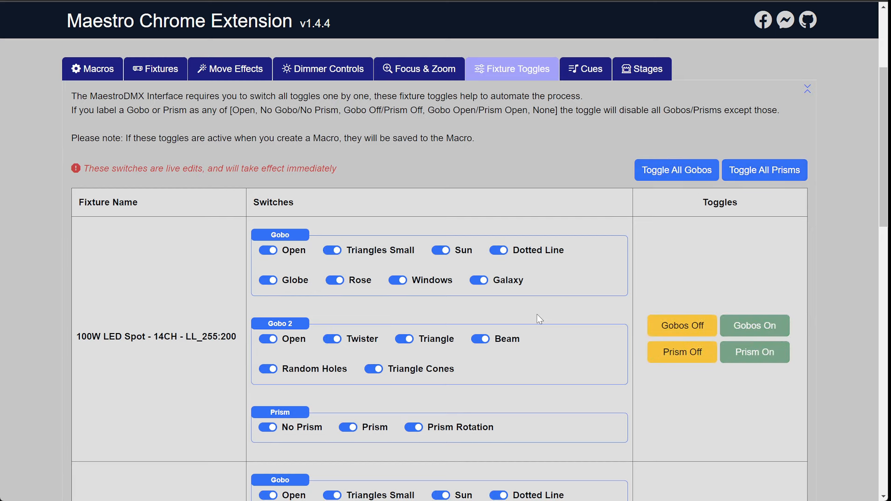
- Set the focus of the whole Secondary Group to 187 in Focus & Zoom
{"action": "scroll", "coordinate": [507, 325], "scroll_direction": "up", "scroll_amount": 3}
{"action": "left_click", "coordinate": [421, 198]}
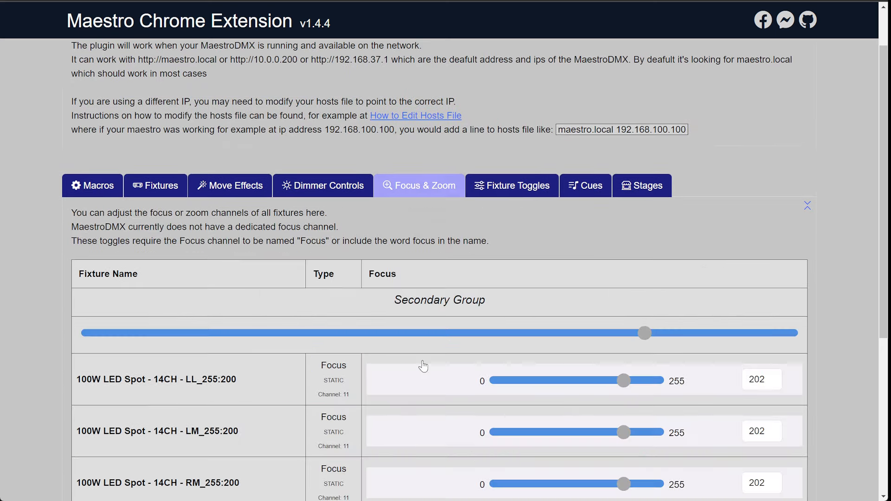
{"action": "left_click_drag", "start_coordinate": [643, 332], "coordinate": [603, 333]}
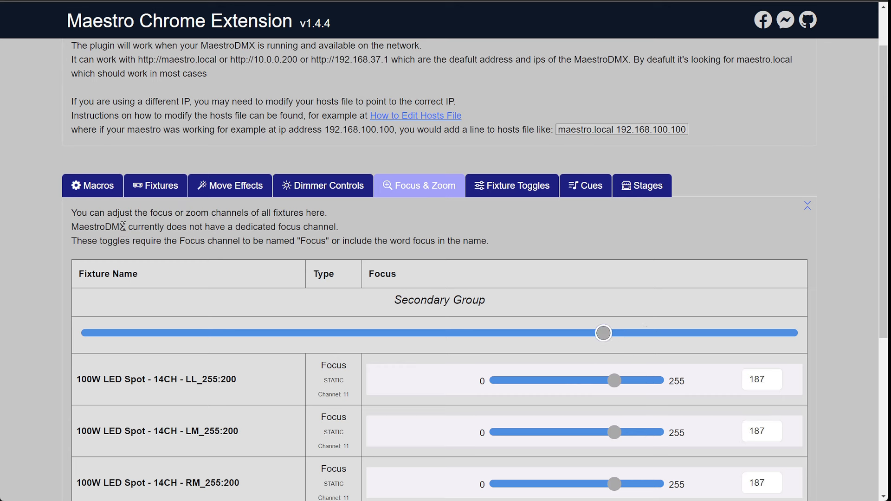
- Review the saved attributes of the Gobo Galaxy Focused macro, then trigger the macro
{"action": "left_click", "coordinate": [92, 187]}
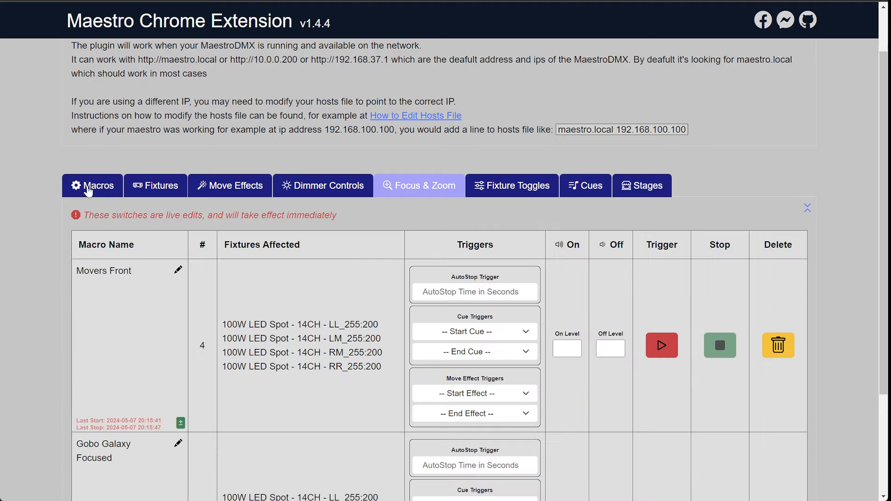
{"action": "scroll", "coordinate": [76, 263], "scroll_direction": "down", "scroll_amount": 3}
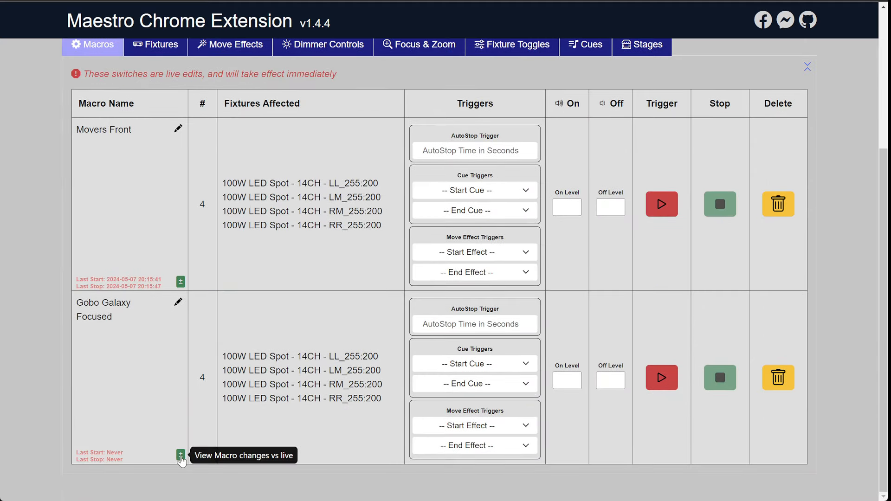
{"action": "left_click", "coordinate": [179, 457]}
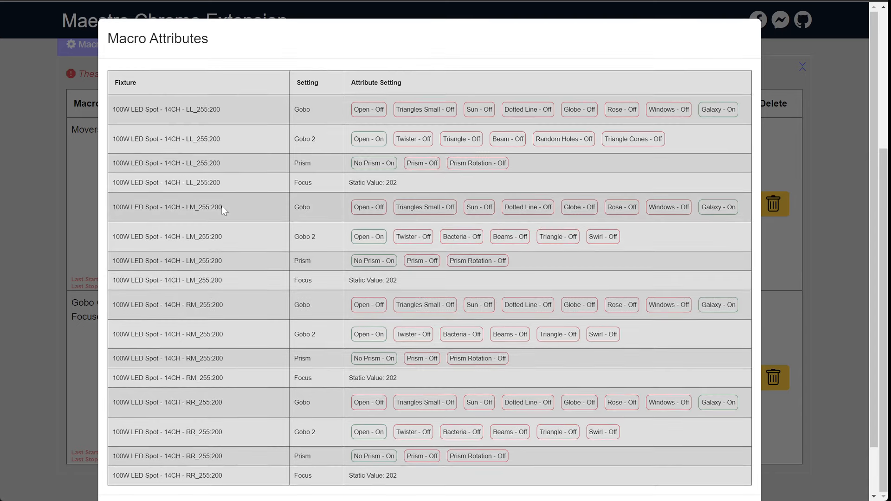
{"action": "scroll", "coordinate": [221, 205], "scroll_direction": "down", "scroll_amount": 2}
{"action": "scroll", "coordinate": [283, 355], "scroll_direction": "up", "scroll_amount": 2}
{"action": "scroll", "coordinate": [378, 421], "scroll_direction": "down", "scroll_amount": 1}
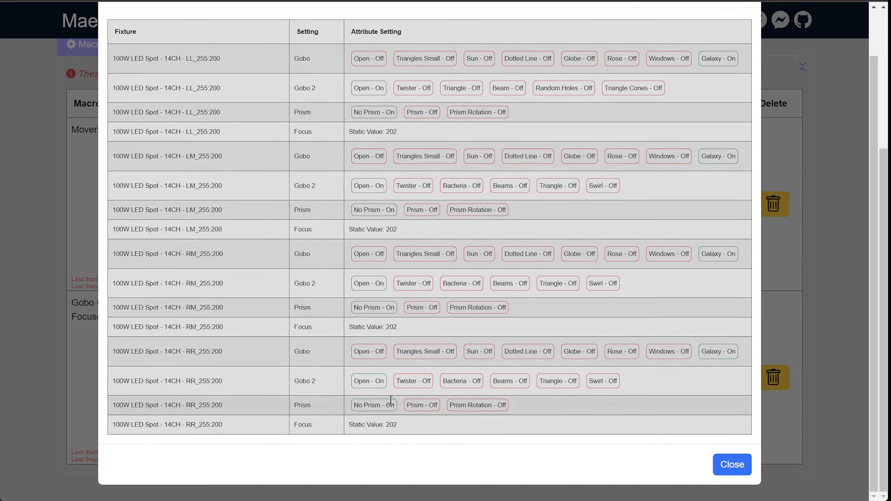
{"action": "left_click", "coordinate": [740, 471]}
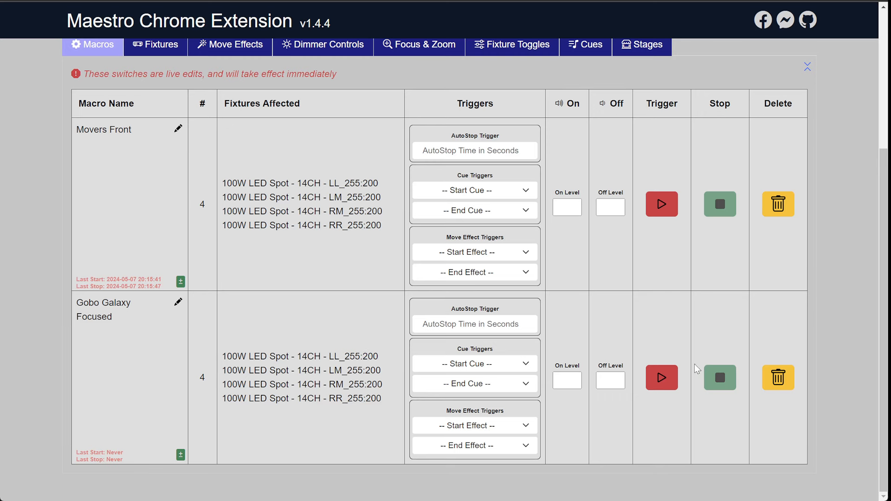
{"action": "left_click", "coordinate": [658, 383]}
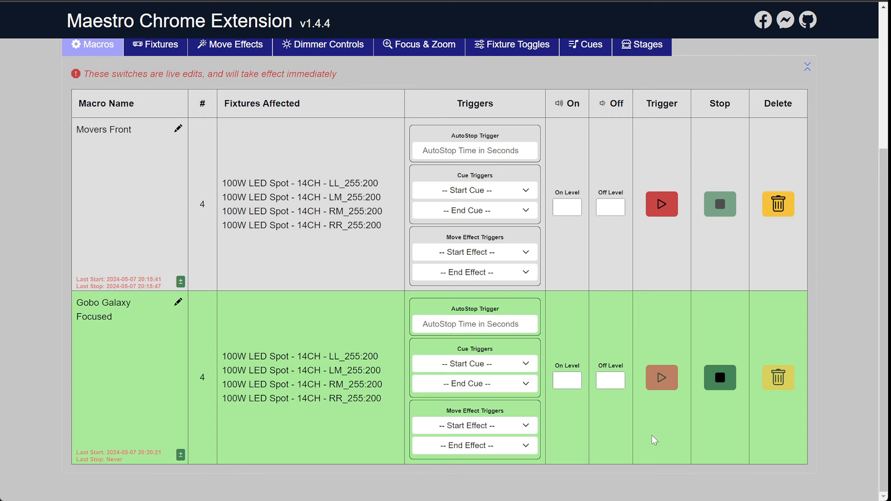
- Stop the running Gobo Galaxy Focused macro
{"action": "left_click", "coordinate": [716, 385]}
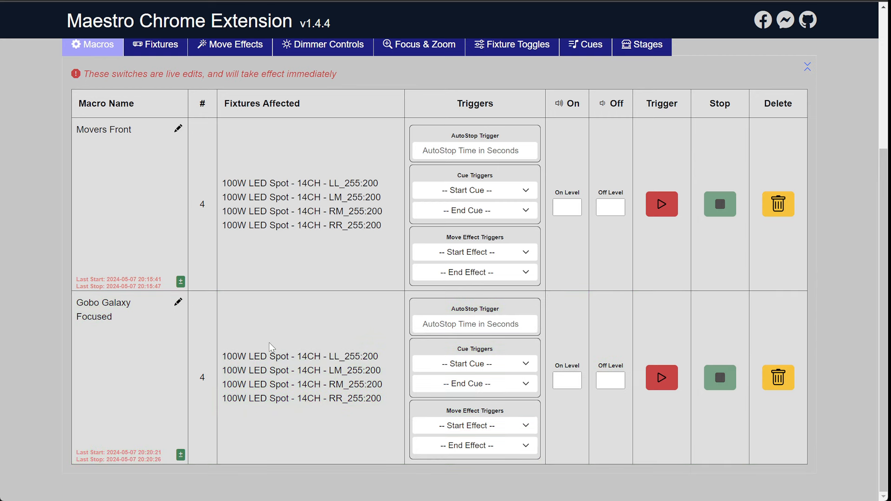
{"action": "scroll", "coordinate": [271, 347], "scroll_direction": "up", "scroll_amount": 1}
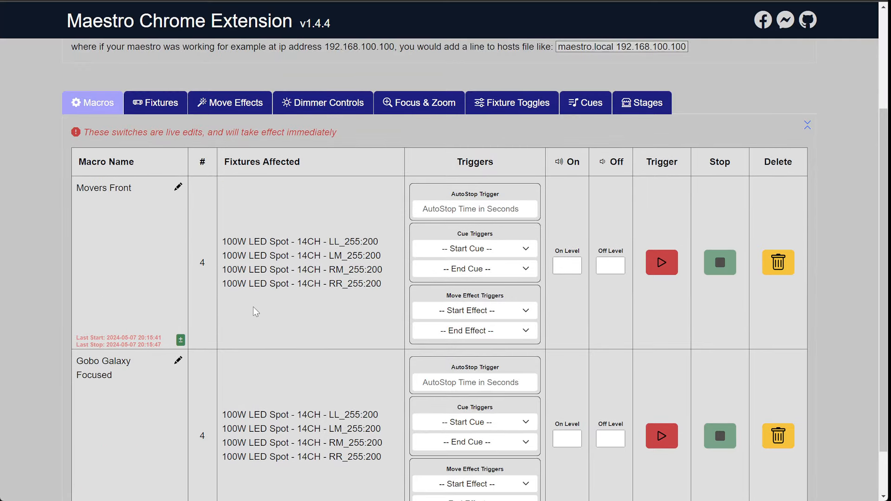
{"action": "scroll", "coordinate": [260, 355], "scroll_direction": "up", "scroll_amount": 2}
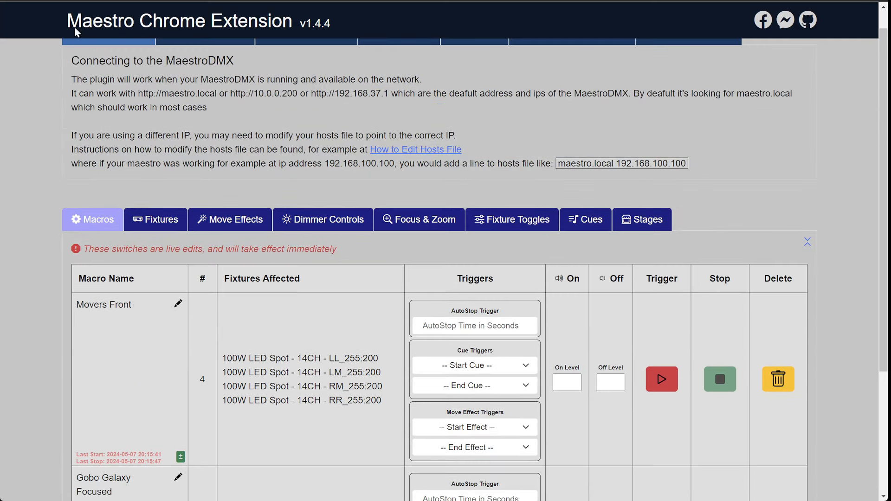
{"action": "scroll", "coordinate": [249, 384], "scroll_direction": "up", "scroll_amount": 1}
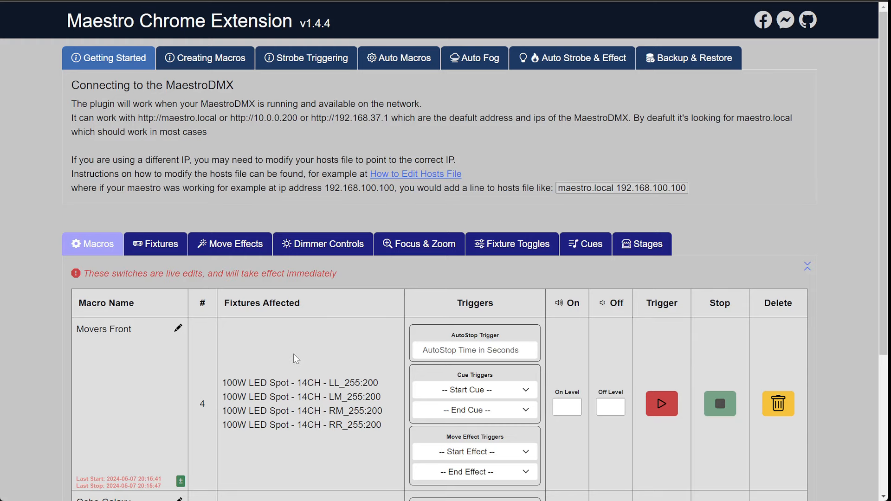
{"action": "scroll", "coordinate": [291, 351], "scroll_direction": "down", "scroll_amount": 3}
{"action": "scroll", "coordinate": [280, 299], "scroll_direction": "up", "scroll_amount": 3}
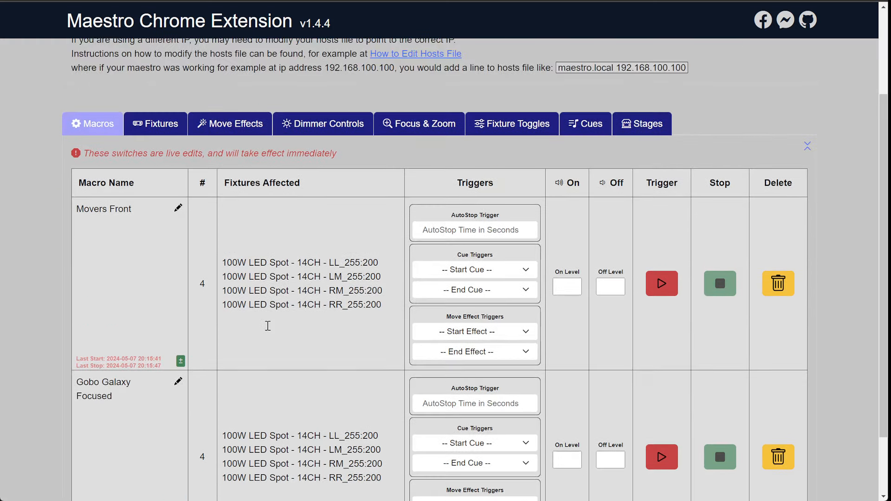
- Look through the Fixture Toggles, Focus & Zoom and Dimmer Controls sections, and switch to the MaestroDMX Show page
{"action": "left_click", "coordinate": [505, 254]}
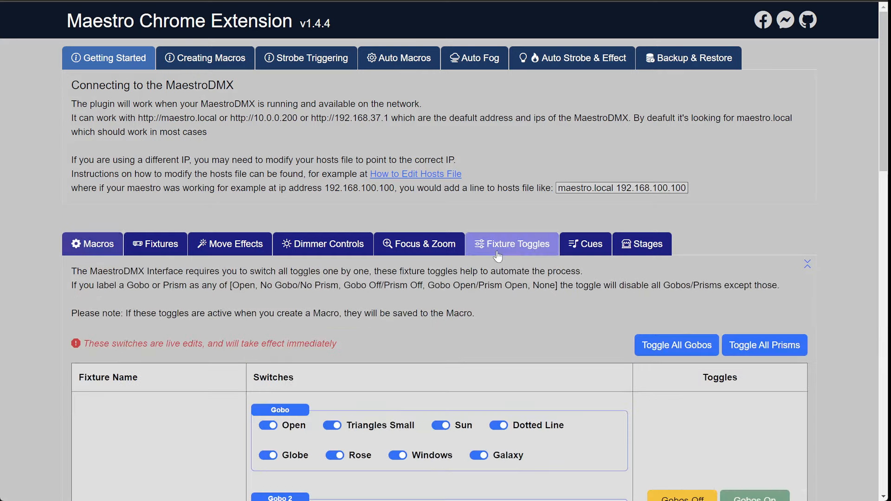
{"action": "left_click", "coordinate": [415, 253]}
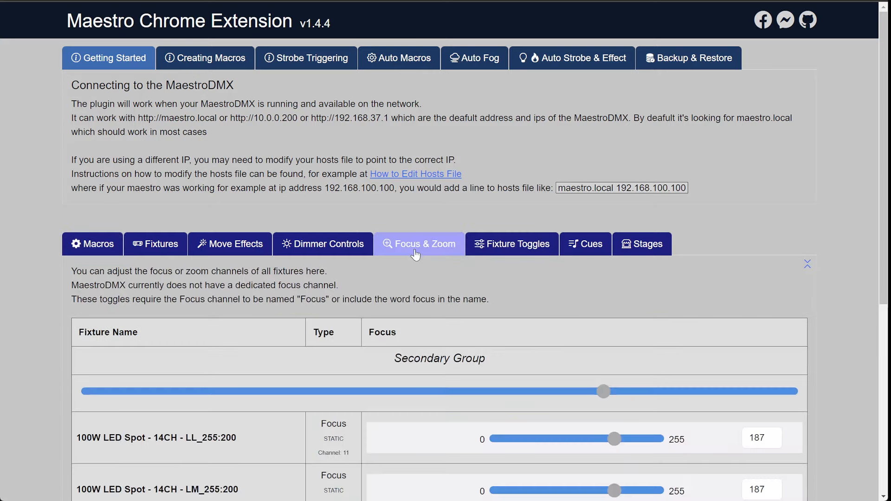
{"action": "left_click", "coordinate": [312, 249]}
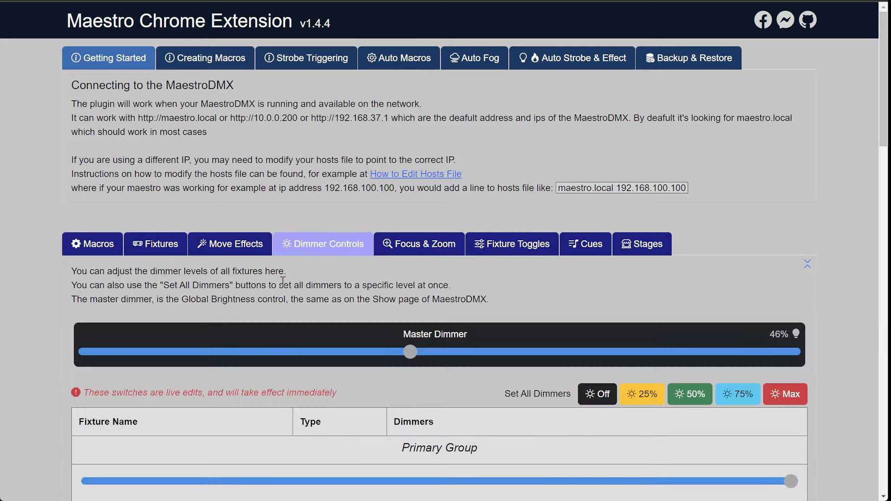
{"action": "scroll", "coordinate": [316, 286], "scroll_direction": "down", "scroll_amount": 3}
{"action": "scroll", "coordinate": [316, 285], "scroll_direction": "up", "scroll_amount": 3}
{"action": "scroll", "coordinate": [297, 296], "scroll_direction": "down", "scroll_amount": 4}
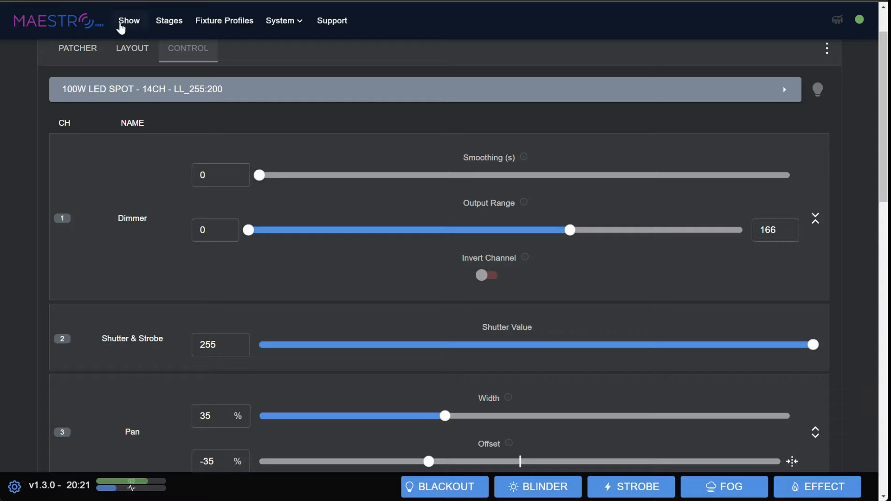
{"action": "left_click", "coordinate": [122, 22]}
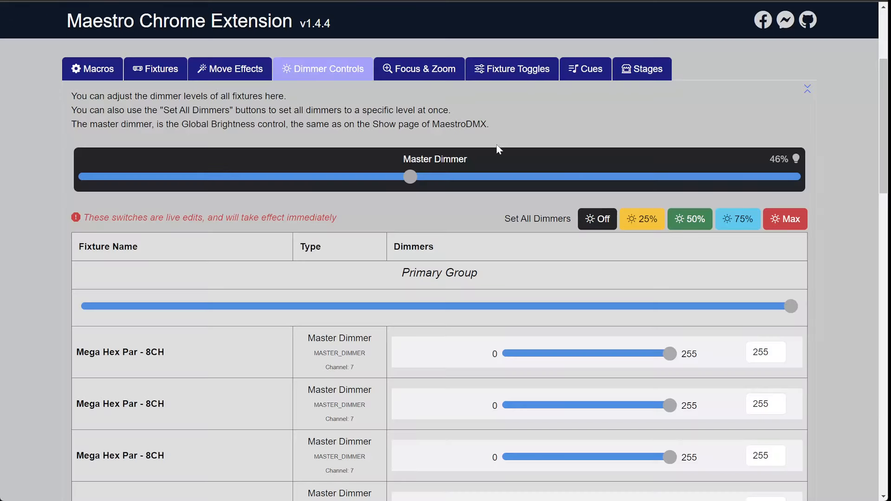
- Set the Master Dimmer to 53% and the whole Primary Group's dimmers to 150 in the extension's Dimmer Controls
{"action": "left_click", "coordinate": [462, 177]}
{"action": "scroll", "coordinate": [297, 248], "scroll_direction": "down", "scroll_amount": 3}
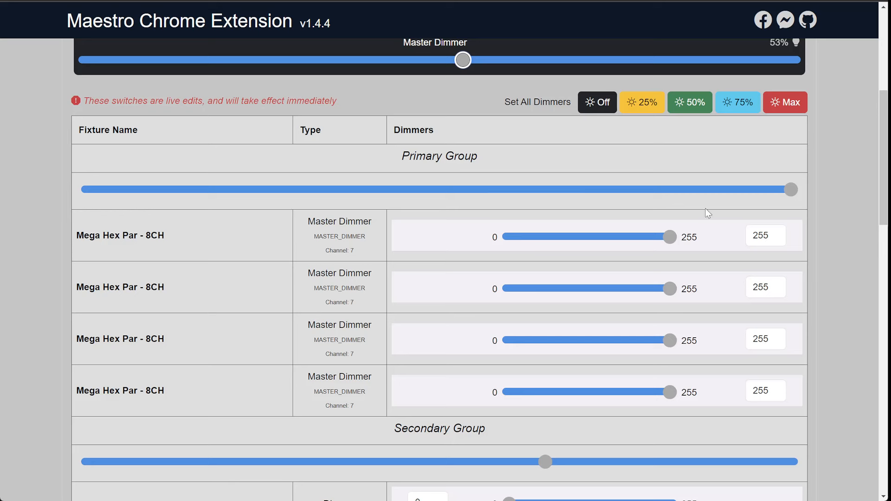
{"action": "left_click_drag", "start_coordinate": [791, 190], "coordinate": [501, 191]}
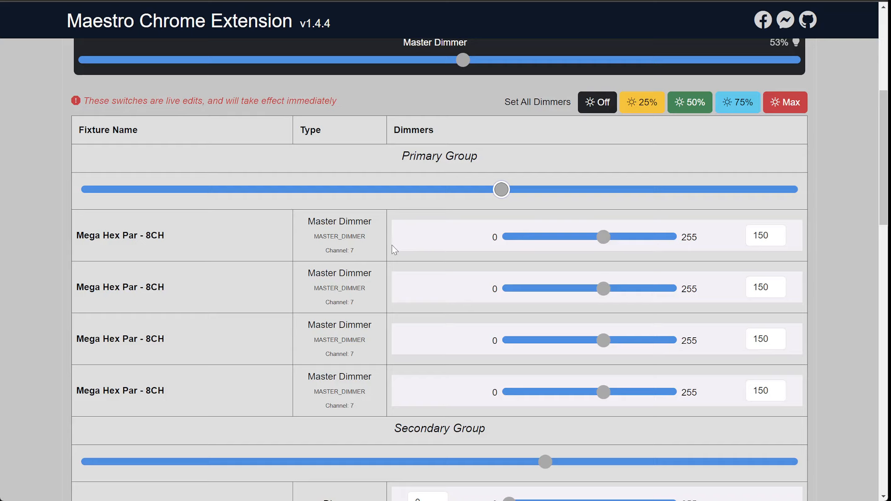
- Select the four Mega Hex Par - 8CH fixtures of the Primary group in the fixtures list
{"action": "scroll", "coordinate": [390, 281], "scroll_direction": "up", "scroll_amount": 3}
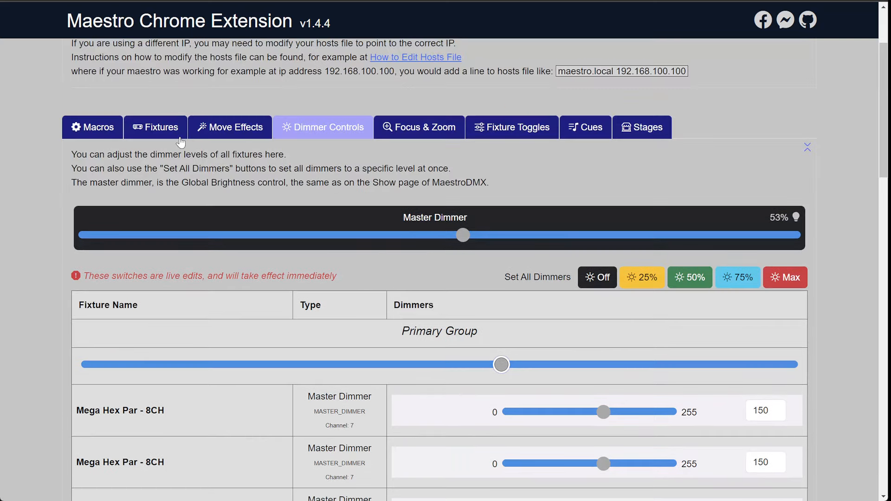
{"action": "left_click", "coordinate": [103, 129]}
{"action": "scroll", "coordinate": [161, 265], "scroll_direction": "down", "scroll_amount": 2}
{"action": "scroll", "coordinate": [214, 320], "scroll_direction": "up", "scroll_amount": 2}
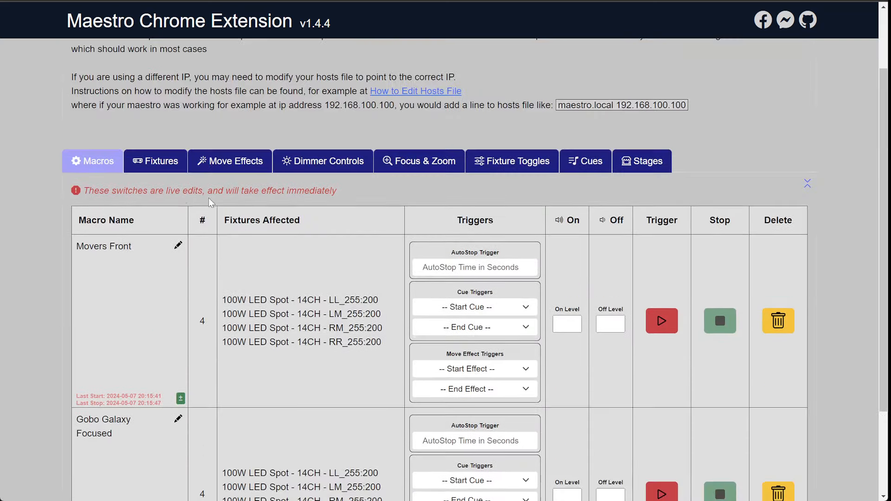
{"action": "left_click", "coordinate": [160, 169]}
{"action": "scroll", "coordinate": [160, 168], "scroll_direction": "down", "scroll_amount": 3}
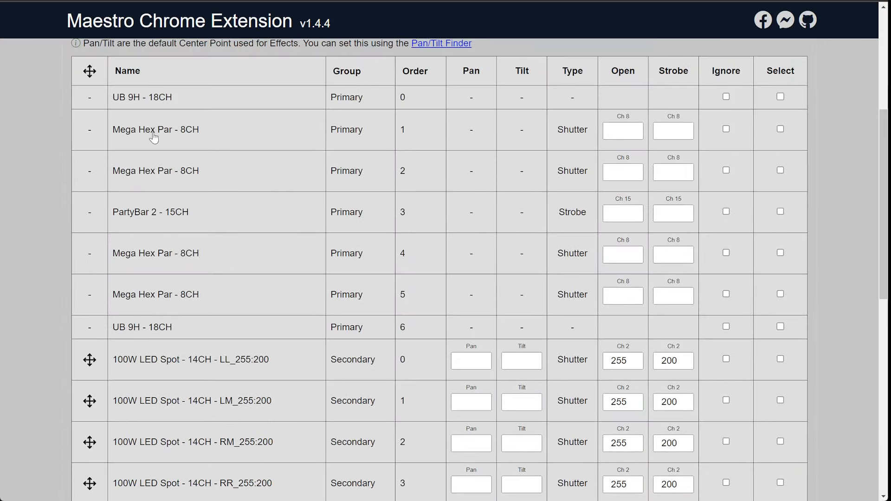
{"action": "left_click", "coordinate": [154, 137]}
{"action": "left_click", "coordinate": [158, 172]}
{"action": "left_click", "coordinate": [164, 243]}
{"action": "left_click", "coordinate": [231, 290]}
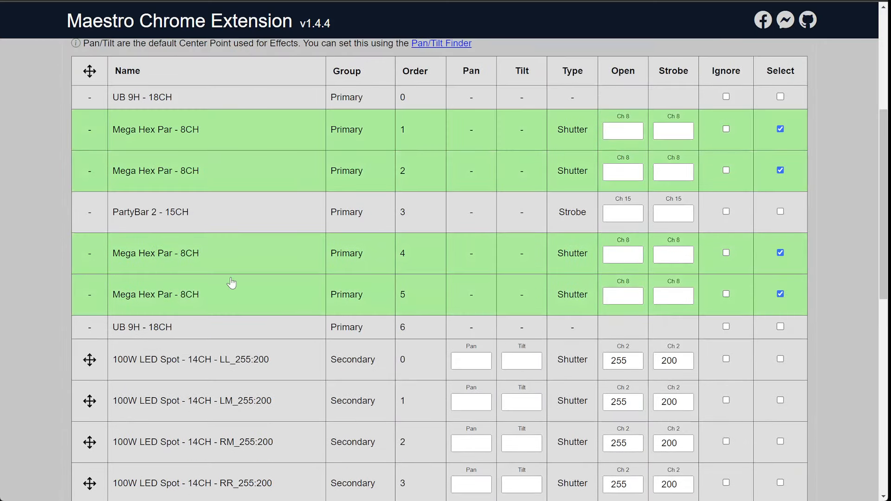
- Add the PartyBar 2 and both UB 9H fixtures of the Primary group to the selection
{"action": "left_click", "coordinate": [166, 221]}
{"action": "scroll", "coordinate": [232, 260], "scroll_direction": "up", "scroll_amount": 2}
{"action": "scroll", "coordinate": [232, 266], "scroll_direction": "down", "scroll_amount": 1}
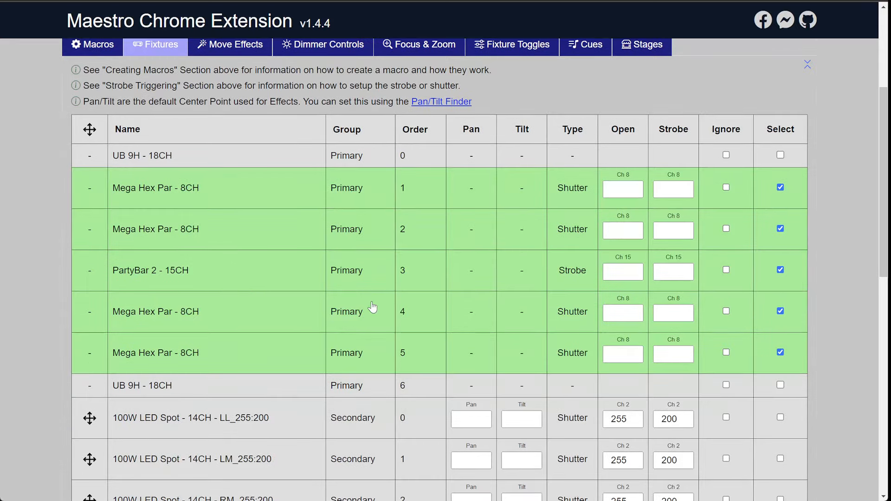
{"action": "scroll", "coordinate": [268, 314], "scroll_direction": "down", "scroll_amount": 8}
{"action": "scroll", "coordinate": [373, 343], "scroll_direction": "up", "scroll_amount": 2}
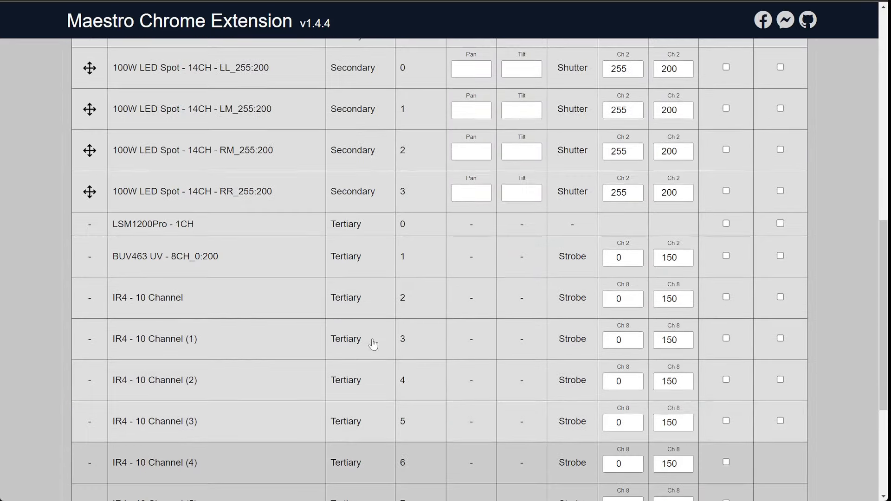
{"action": "scroll", "coordinate": [377, 343], "scroll_direction": "down", "scroll_amount": 4}
{"action": "scroll", "coordinate": [325, 338], "scroll_direction": "up", "scroll_amount": 9}
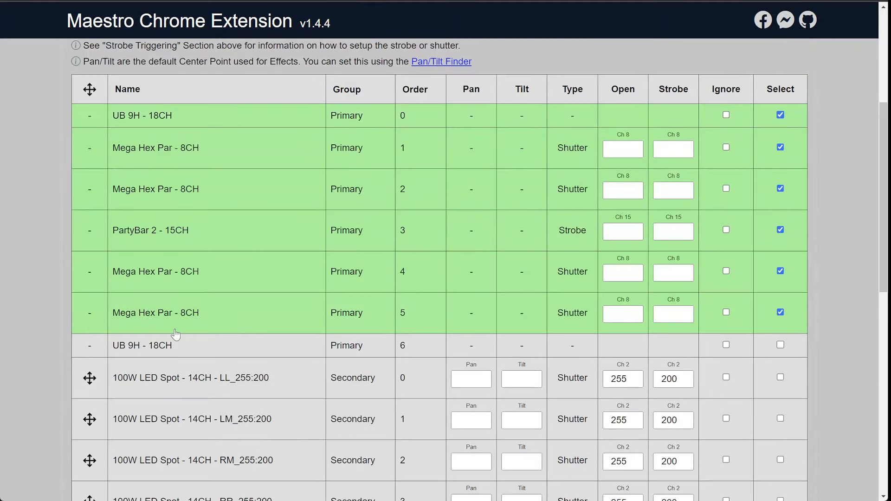
{"action": "left_click", "coordinate": [172, 344]}
{"action": "scroll", "coordinate": [220, 304], "scroll_direction": "down", "scroll_amount": 5}
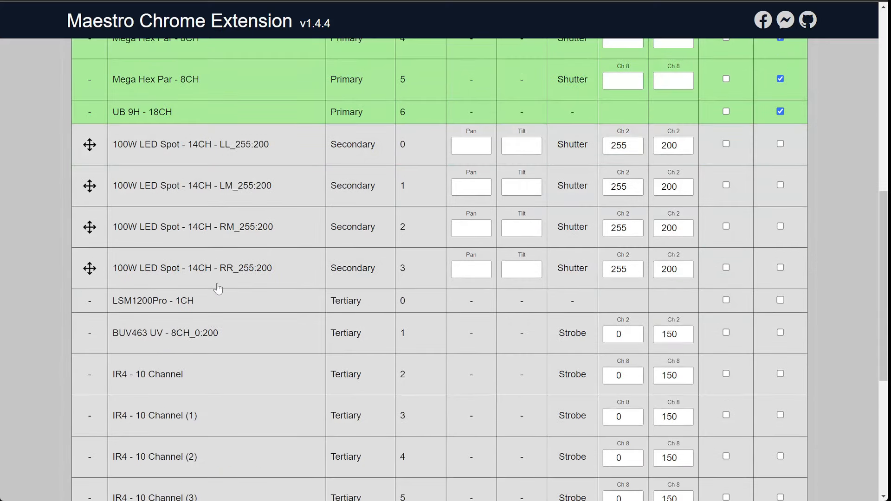
- Save the selected fixtures' settings as a macro named "Dimmer 150"
{"action": "scroll", "coordinate": [216, 297], "scroll_direction": "down", "scroll_amount": 6}
{"action": "left_click", "coordinate": [778, 448]}
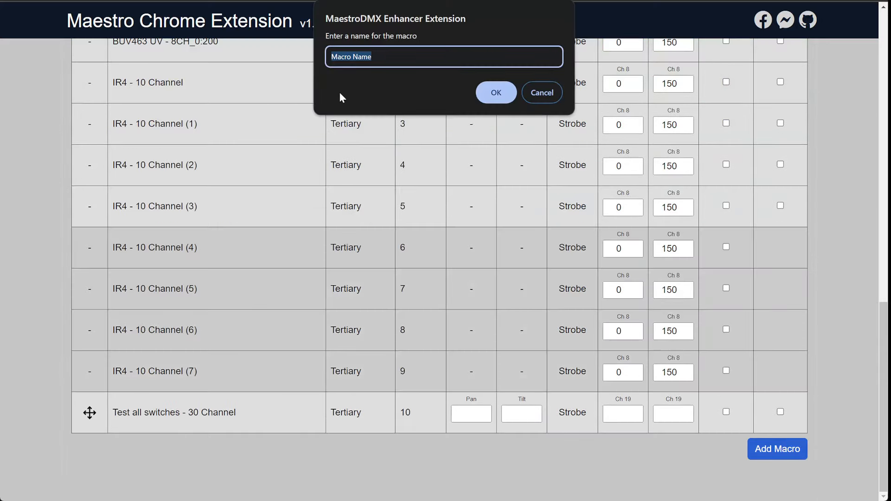
{"action": "type", "text": "Dimmer 150"}
{"action": "left_click", "coordinate": [495, 93]}
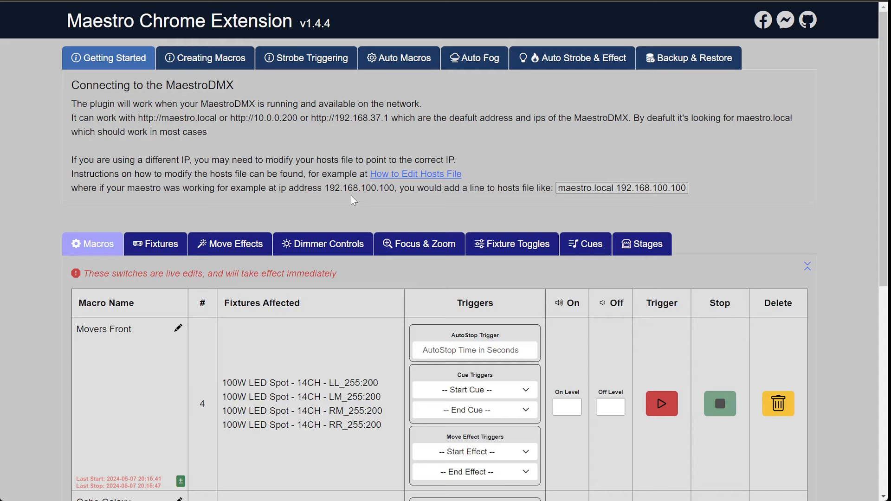
- Set the whole Primary Group's dimmers back to 255 in Dimmer Controls
{"action": "left_click", "coordinate": [344, 244]}
{"action": "scroll", "coordinate": [511, 237], "scroll_direction": "down", "scroll_amount": 5}
{"action": "scroll", "coordinate": [495, 255], "scroll_direction": "down", "scroll_amount": 1}
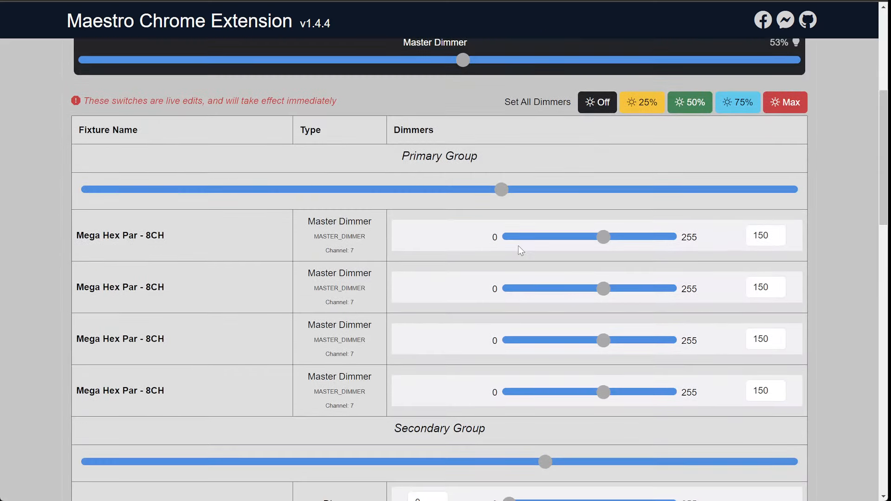
{"action": "left_click_drag", "start_coordinate": [498, 190], "coordinate": [790, 190]}
{"action": "scroll", "coordinate": [313, 319], "scroll_direction": "down", "scroll_amount": 5}
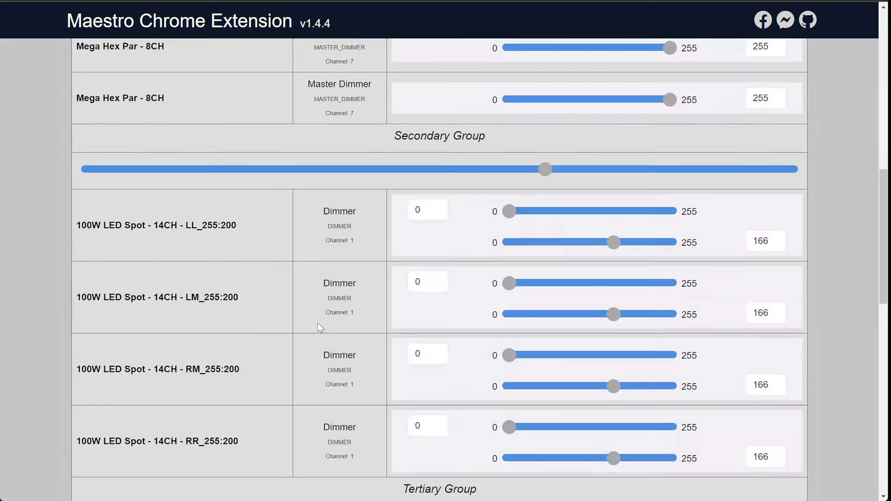
{"action": "scroll", "coordinate": [264, 355], "scroll_direction": "up", "scroll_amount": 3}
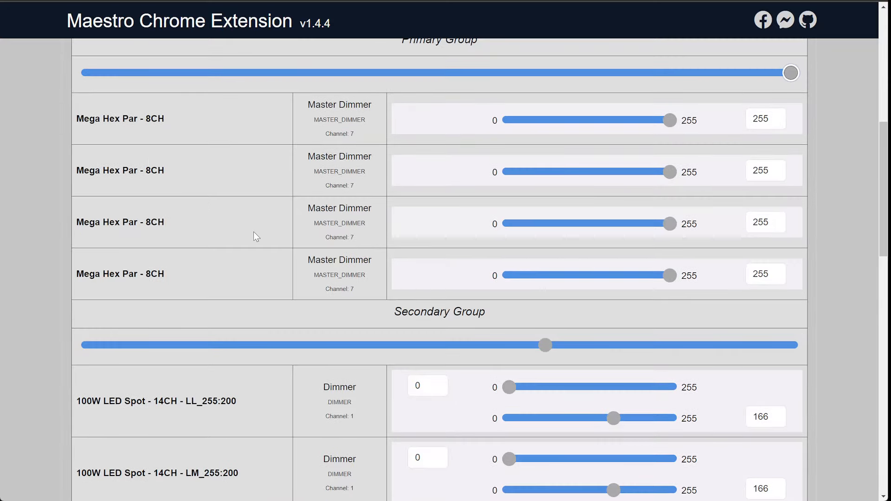
- Review the saved attributes of the Dimmer 150 macro, then close the overview
{"action": "scroll", "coordinate": [232, 264], "scroll_direction": "up", "scroll_amount": 4}
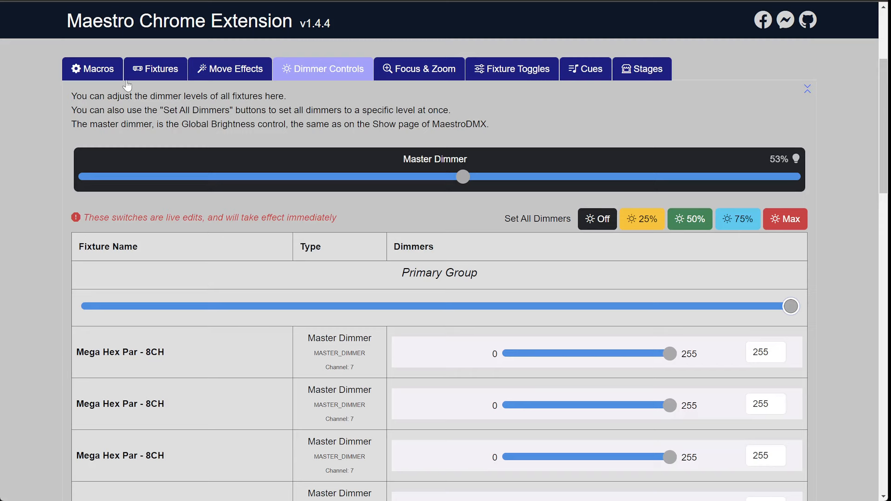
{"action": "left_click", "coordinate": [95, 75]}
{"action": "scroll", "coordinate": [132, 319], "scroll_direction": "down", "scroll_amount": 3}
{"action": "scroll", "coordinate": [308, 420], "scroll_direction": "down", "scroll_amount": 1}
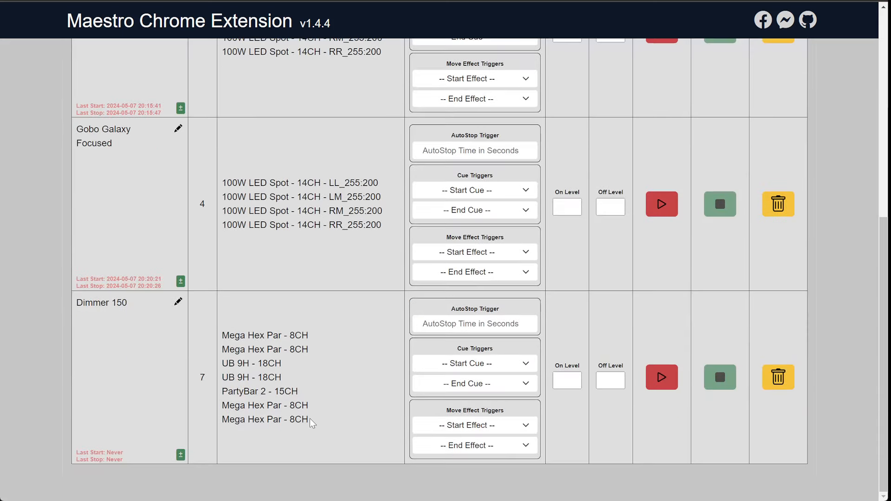
{"action": "left_click", "coordinate": [180, 455]}
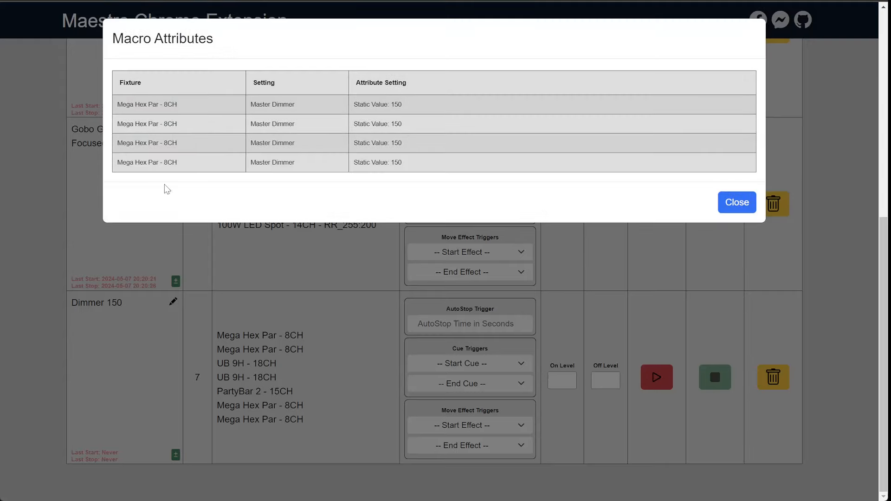
{"action": "left_click", "coordinate": [741, 208]}
- Trigger the Dimmer 150 macro, acknowledging the ignored-fixtures notice, then stop the macro
{"action": "left_click", "coordinate": [664, 377]}
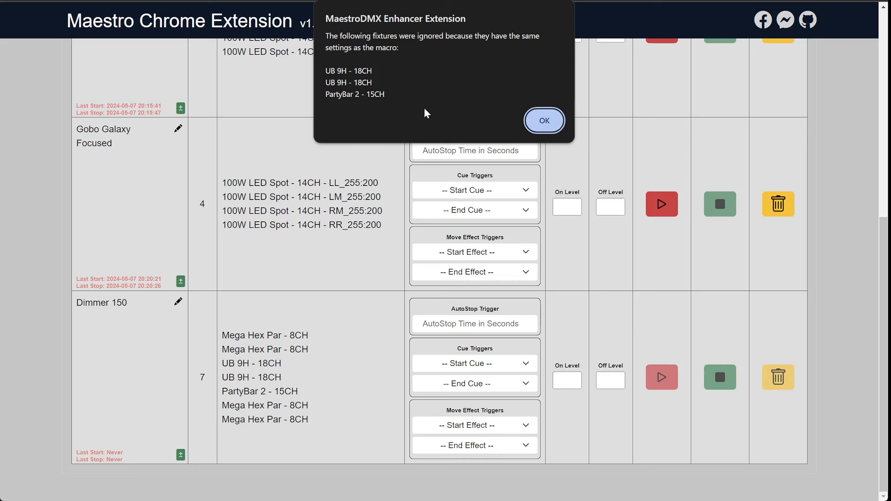
{"action": "left_click", "coordinate": [544, 121]}
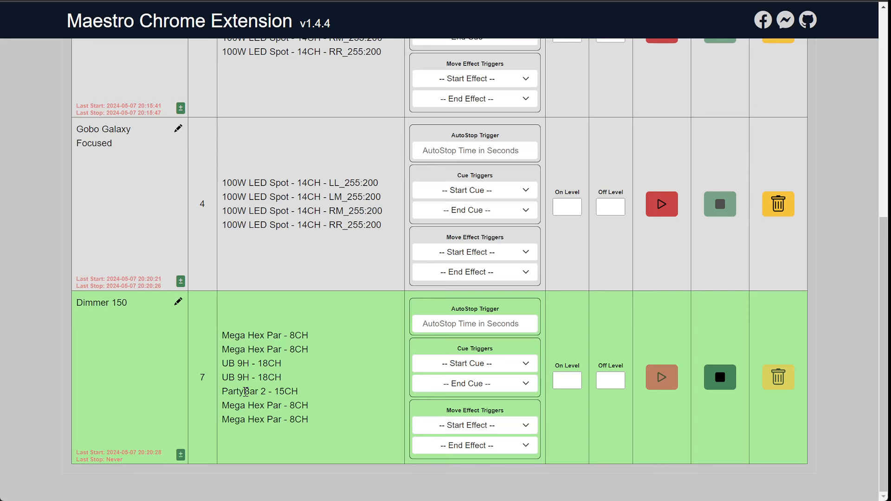
{"action": "left_click", "coordinate": [720, 377]}
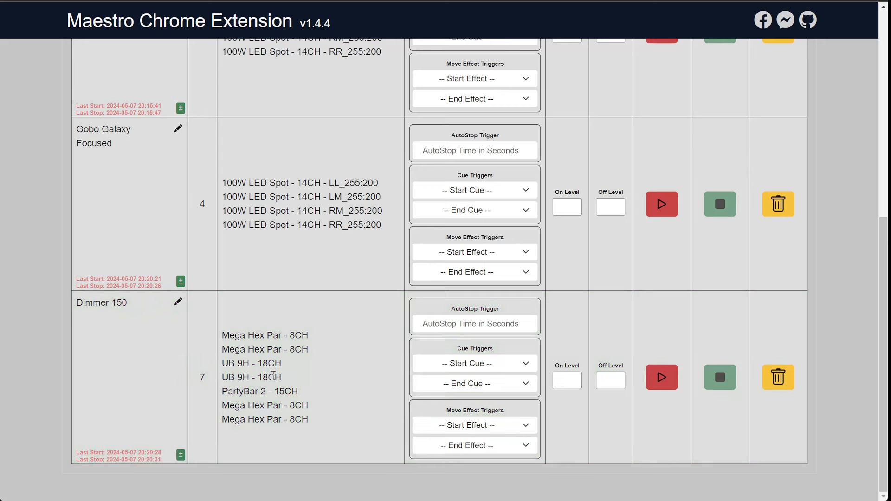
- Switch to MaestroDMX and examine the fixture's gobo, prism and focus channels in the stage's control settings
{"action": "scroll", "coordinate": [272, 377], "scroll_direction": "up", "scroll_amount": 8}
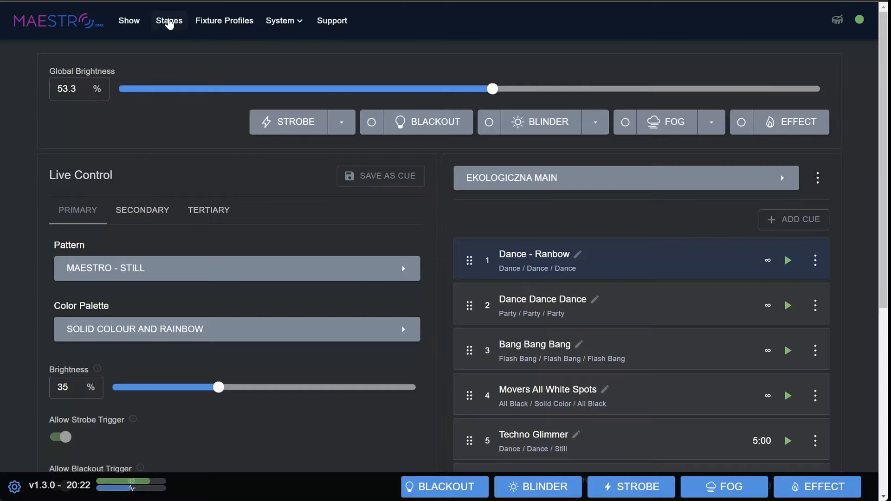
{"action": "left_click", "coordinate": [169, 21]}
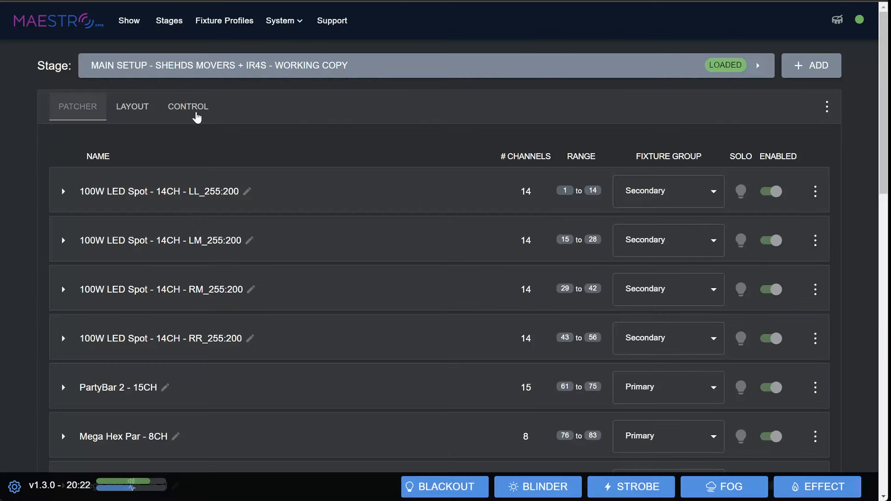
{"action": "left_click", "coordinate": [187, 108]}
{"action": "scroll", "coordinate": [123, 297], "scroll_direction": "down", "scroll_amount": 15}
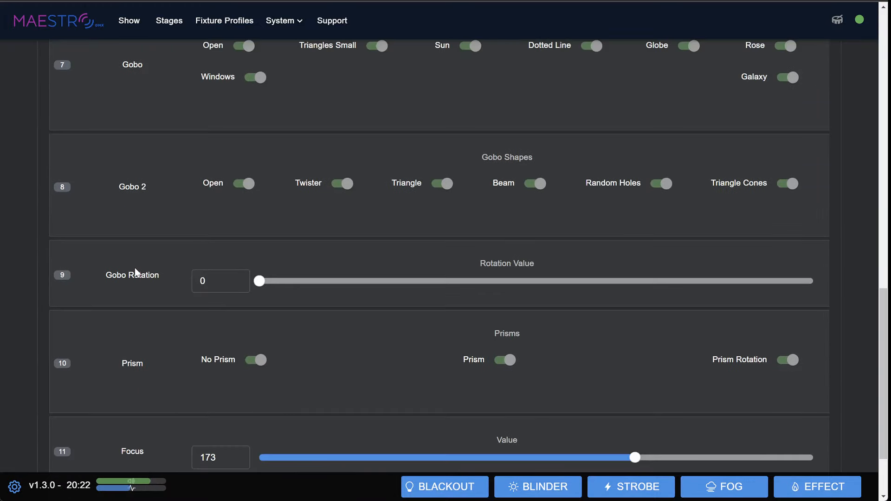
{"action": "scroll", "coordinate": [139, 297], "scroll_direction": "down", "scroll_amount": 2}
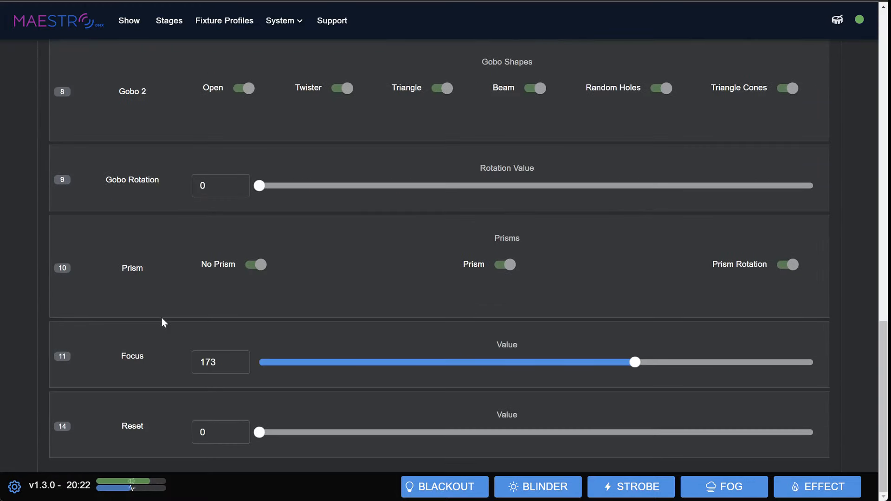
- Review the fixture's gobo, color wheel and tilt channels, then switch to the Maestro Chrome Extension and look through the macro list
{"action": "scroll", "coordinate": [142, 378], "scroll_direction": "up", "scroll_amount": 4}
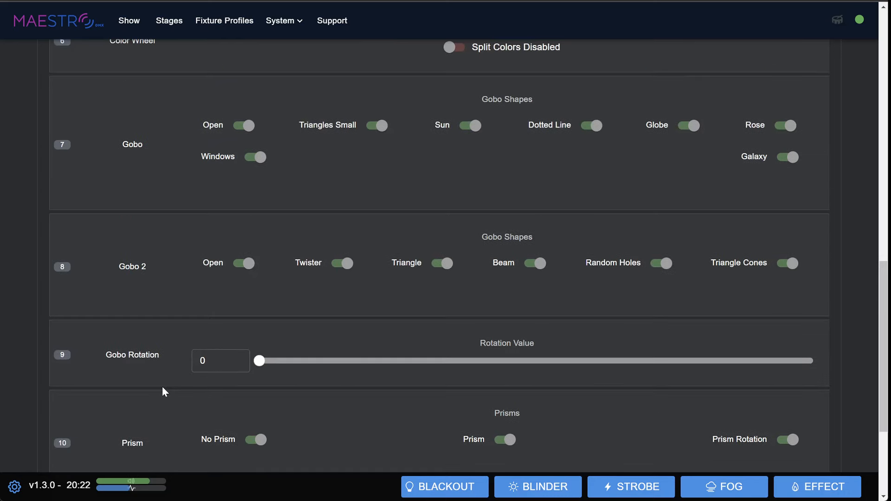
{"action": "scroll", "coordinate": [162, 392], "scroll_direction": "up", "scroll_amount": 4}
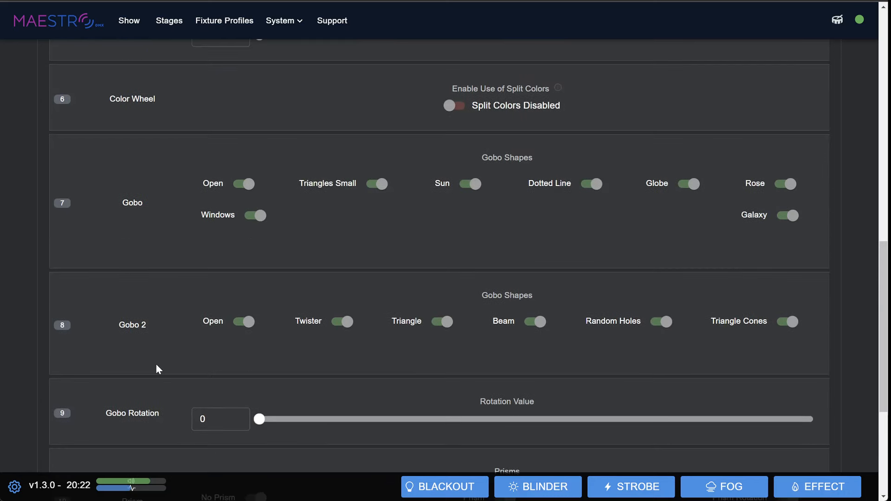
{"action": "scroll", "coordinate": [166, 319], "scroll_direction": "up", "scroll_amount": 1}
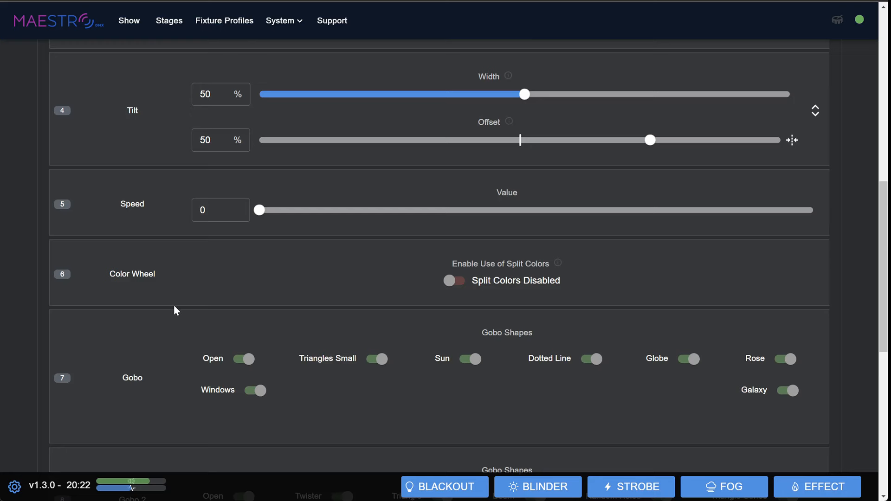
{"action": "scroll", "coordinate": [172, 304], "scroll_direction": "up", "scroll_amount": 8}
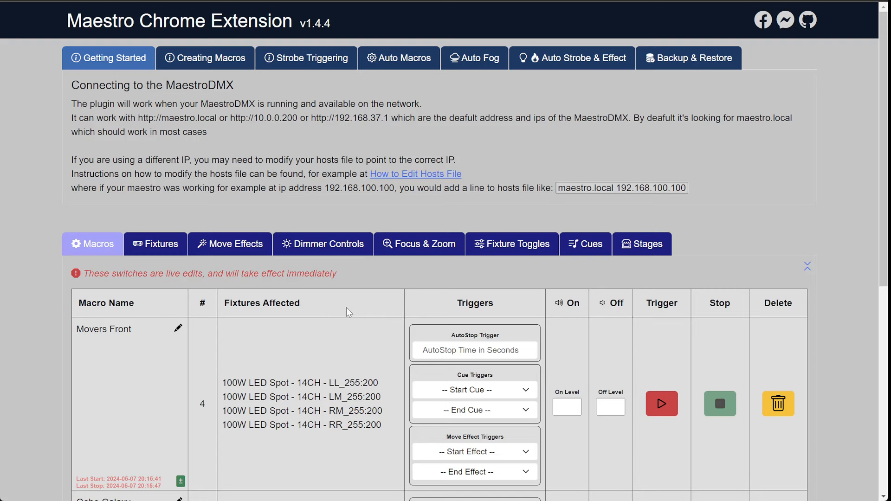
{"action": "scroll", "coordinate": [344, 322], "scroll_direction": "down", "scroll_amount": 8}
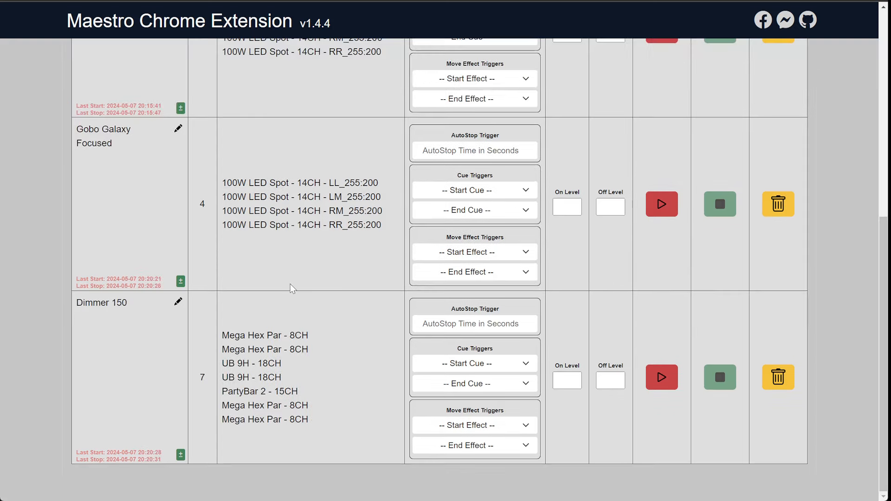
{"action": "scroll", "coordinate": [326, 310], "scroll_direction": "up", "scroll_amount": 8}
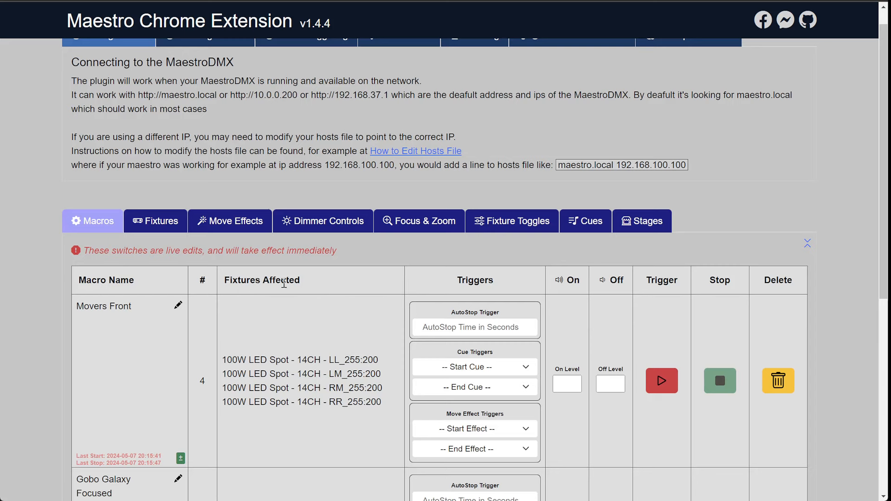
{"action": "scroll", "coordinate": [297, 288], "scroll_direction": "down", "scroll_amount": 1}
{"action": "scroll", "coordinate": [325, 316], "scroll_direction": "up", "scroll_amount": 2}
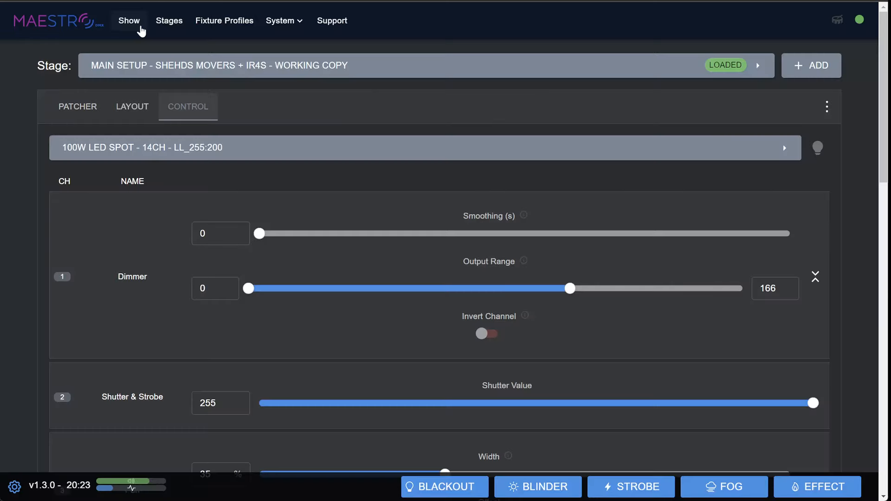
- Switch to MaestroDMX's show page, display the secondary live controls and start the Movers All White Spots cue
{"action": "left_click", "coordinate": [134, 24]}
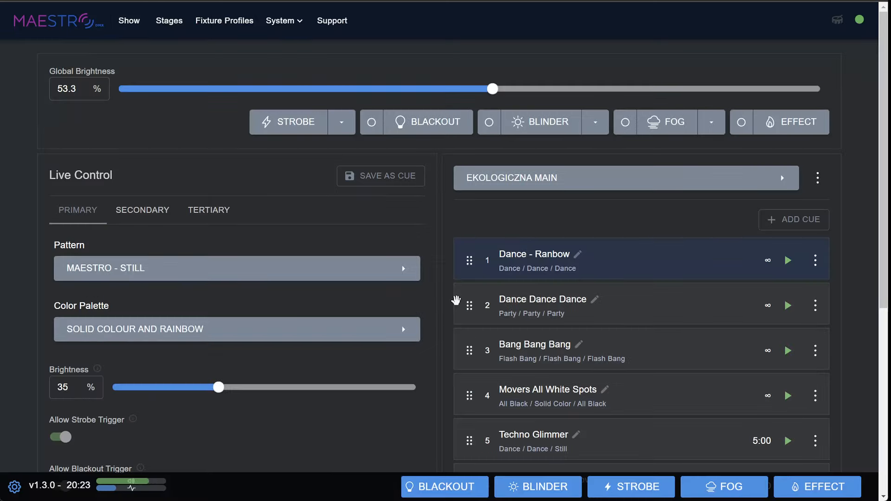
{"action": "scroll", "coordinate": [442, 311], "scroll_direction": "down", "scroll_amount": 3}
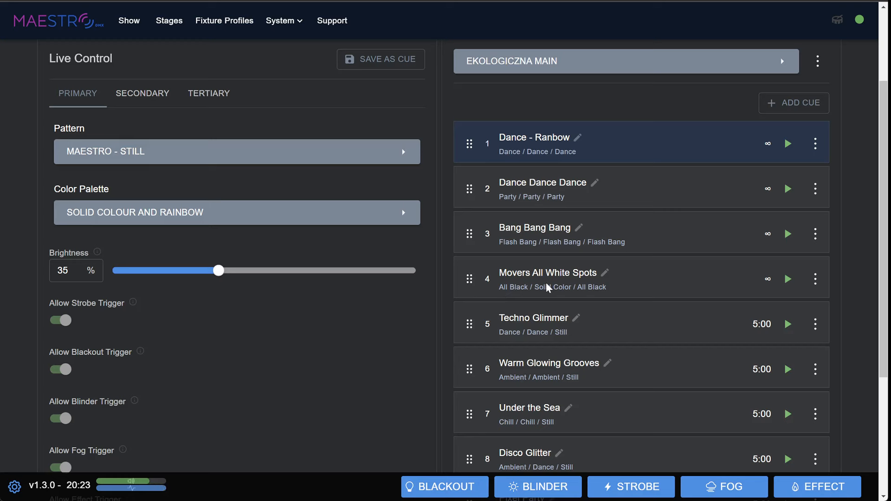
{"action": "left_click", "coordinate": [149, 98]}
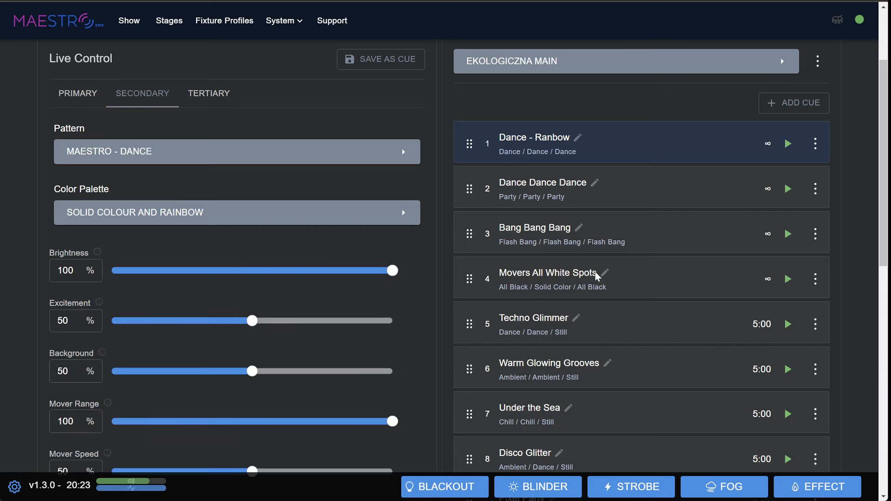
{"action": "left_click", "coordinate": [787, 279]}
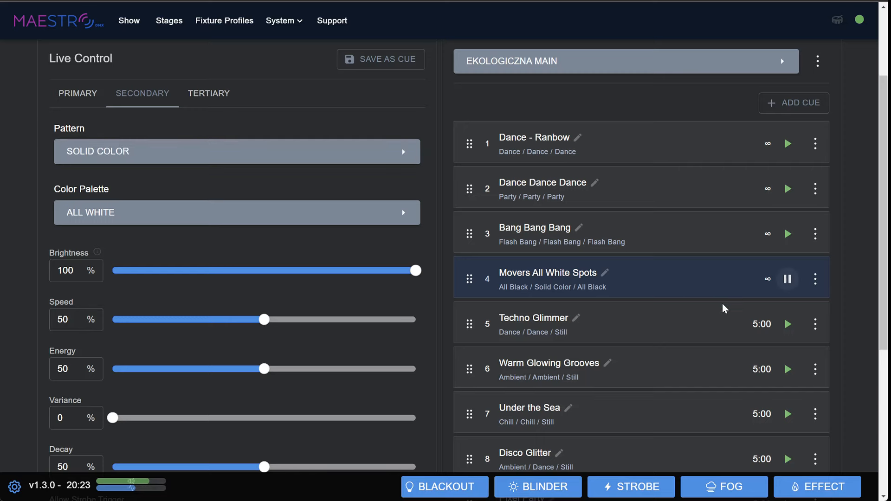
{"action": "scroll", "coordinate": [722, 302], "scroll_direction": "down", "scroll_amount": 5}
{"action": "scroll", "coordinate": [583, 215], "scroll_direction": "up", "scroll_amount": 6}
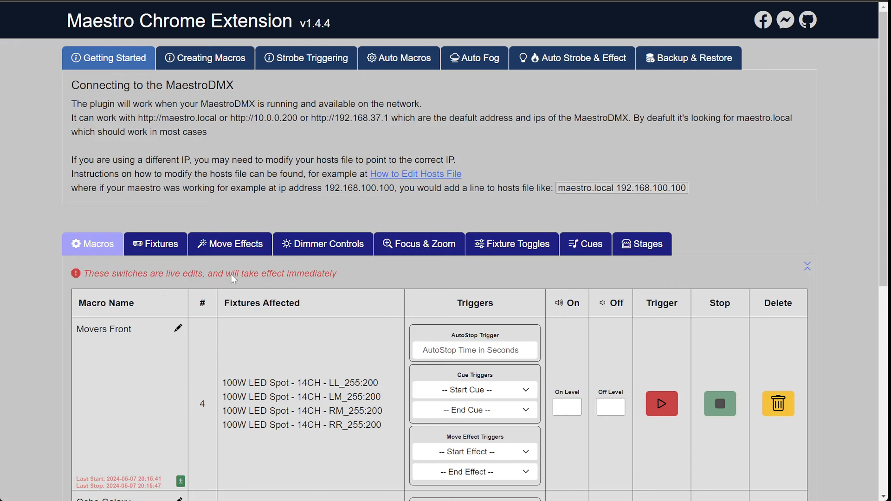
- In the Maestro Chrome Extension's Pan/Tilt Position Finder, set pan 170, tilt 90 and fan 25, then close the finder
{"action": "left_click", "coordinate": [155, 243]}
{"action": "scroll", "coordinate": [93, 196], "scroll_direction": "down", "scroll_amount": 2}
{"action": "left_click", "coordinate": [84, 212]}
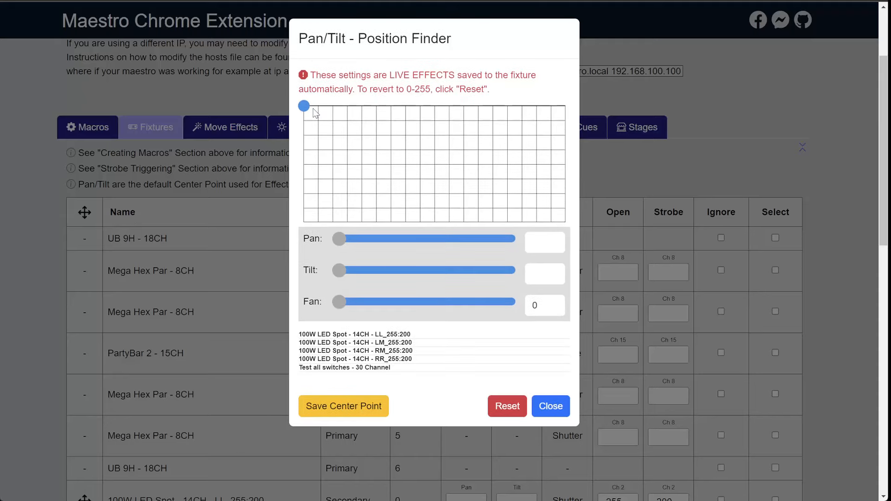
{"action": "left_click_drag", "start_coordinate": [306, 107], "coordinate": [495, 158]}
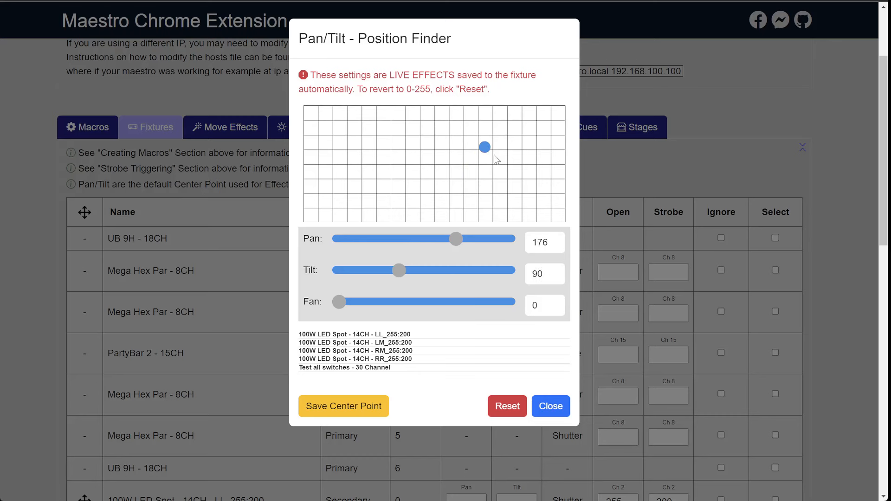
{"action": "left_click", "coordinate": [553, 246]}
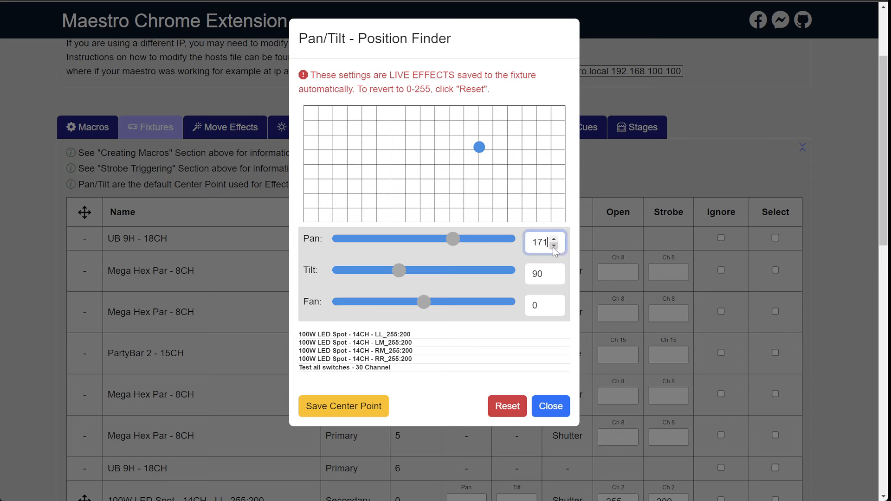
{"action": "left_click", "coordinate": [554, 245]}
{"action": "left_click_drag", "start_coordinate": [423, 302], "coordinate": [475, 302]}
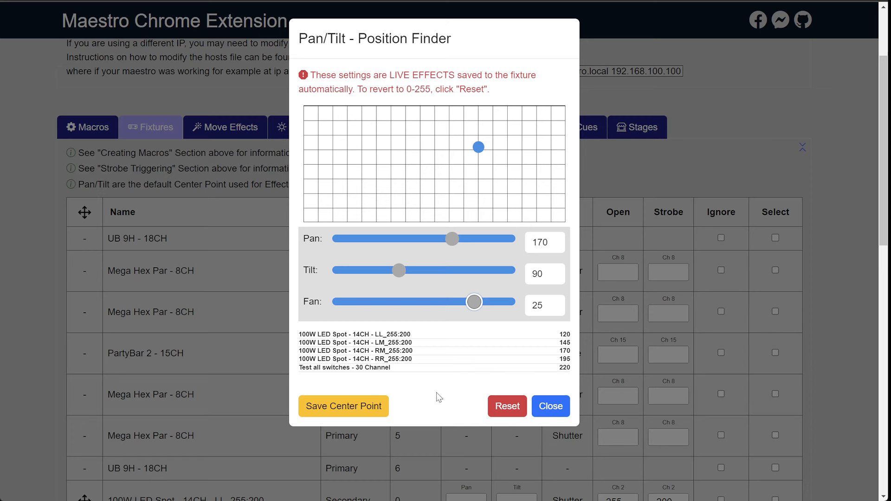
{"action": "left_click", "coordinate": [551, 408]}
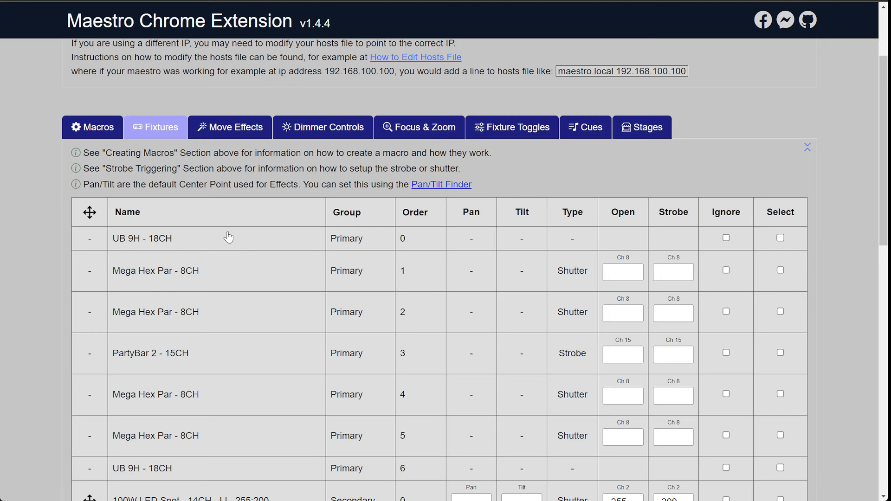
- Select the four 100W LED Spot fixtures in the secondary group and add a macro named Movers White SPot
{"action": "scroll", "coordinate": [228, 238], "scroll_direction": "down", "scroll_amount": 6}
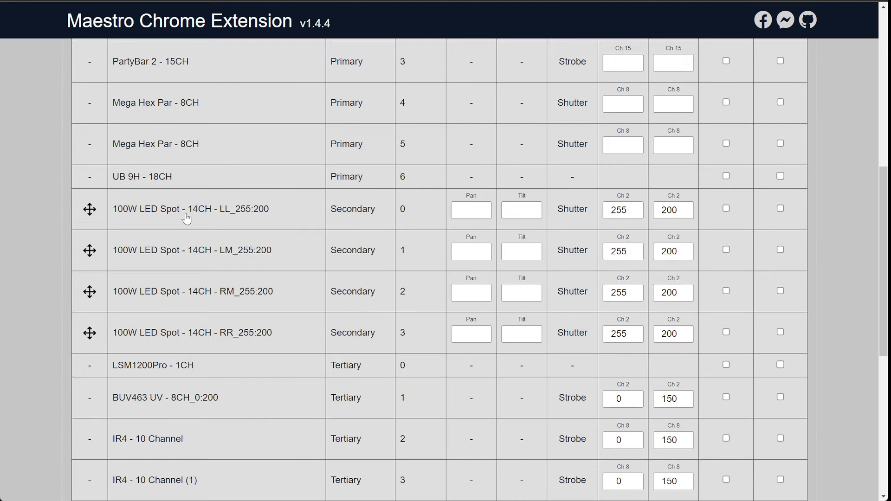
{"action": "scroll", "coordinate": [283, 287], "scroll_direction": "down", "scroll_amount": 5}
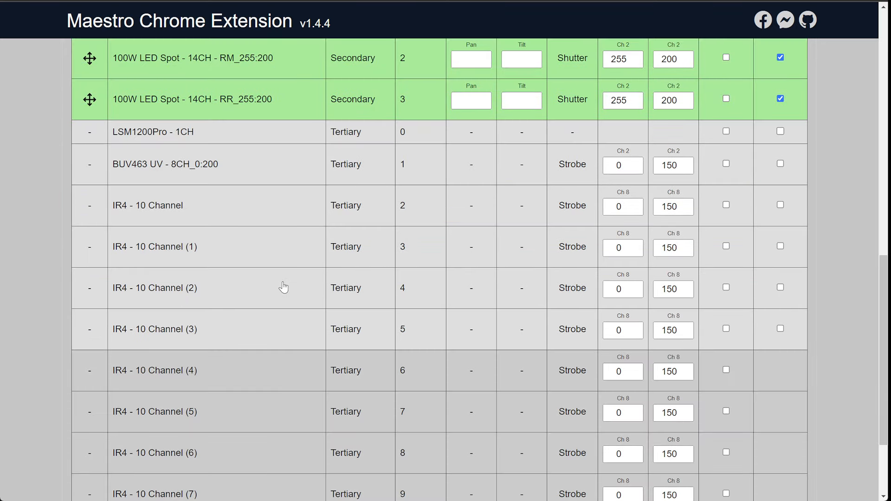
{"action": "scroll", "coordinate": [283, 288], "scroll_direction": "down", "scroll_amount": 3}
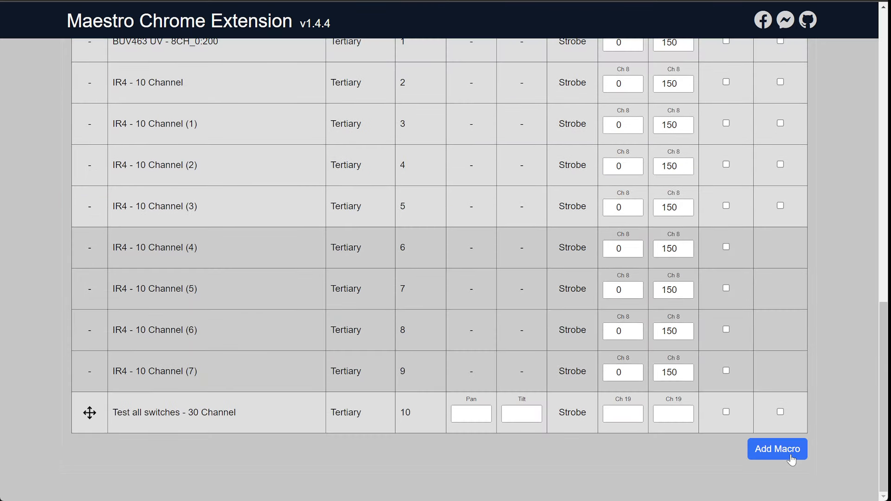
{"action": "left_click", "coordinate": [791, 459]}
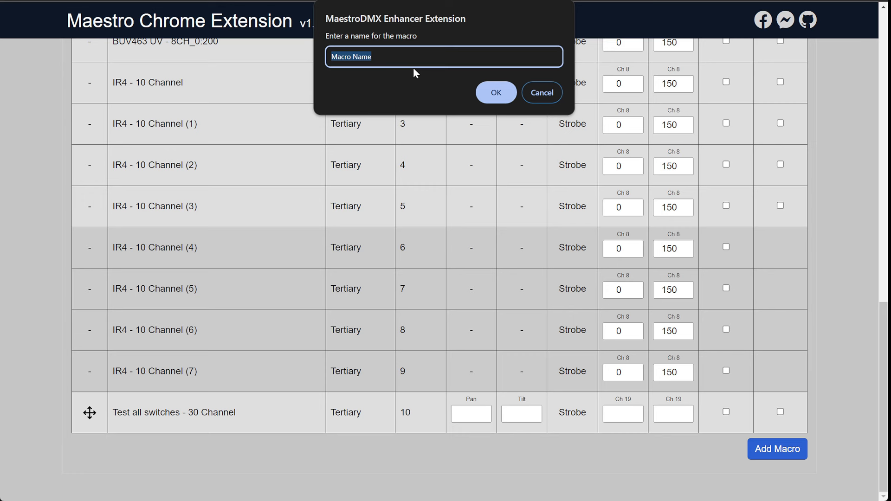
{"action": "type", "text": "Movers White SPot"}
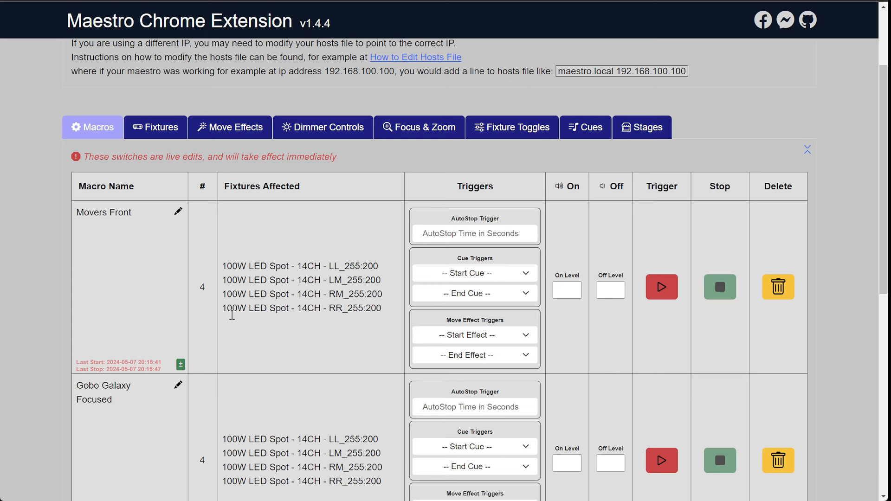
- Set the Movers White SPot macro's start cue to Movers All White Spots and its end cue to Dance Dance Dance
{"action": "scroll", "coordinate": [232, 315], "scroll_direction": "down", "scroll_amount": 10}
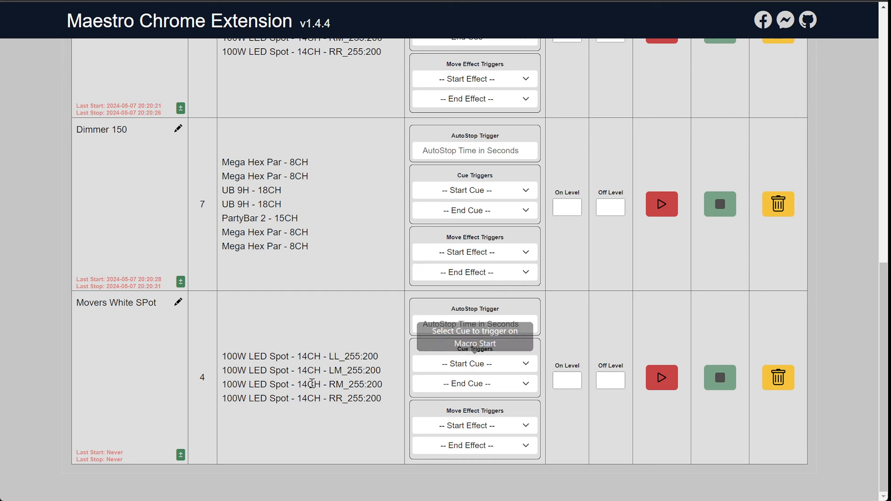
{"action": "left_click", "coordinate": [474, 367]}
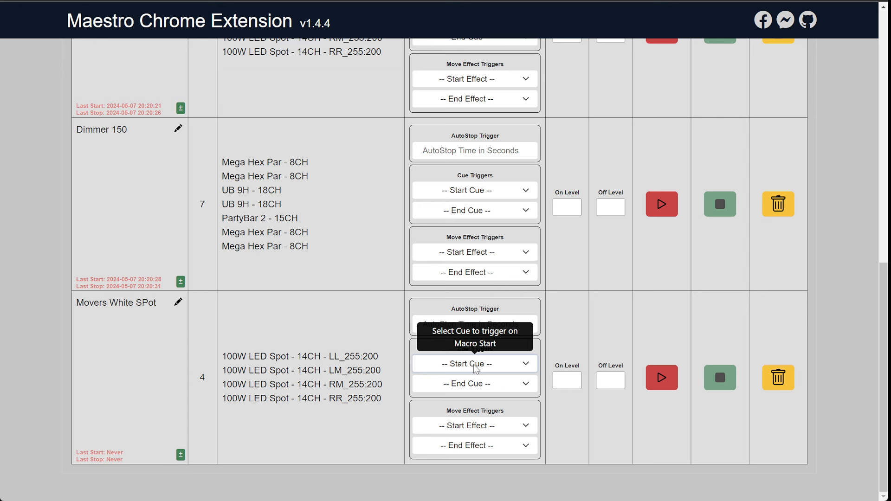
{"action": "left_click", "coordinate": [479, 420]}
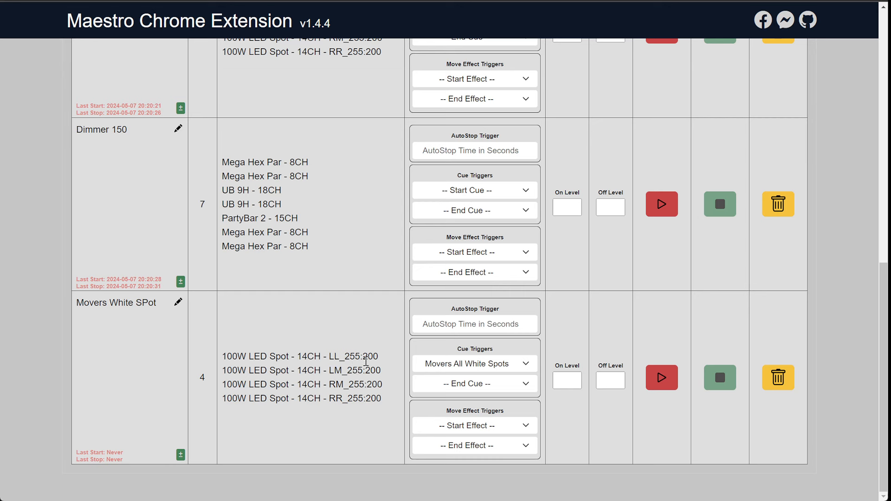
{"action": "left_click", "coordinate": [471, 387]}
{"action": "left_click", "coordinate": [470, 419]}
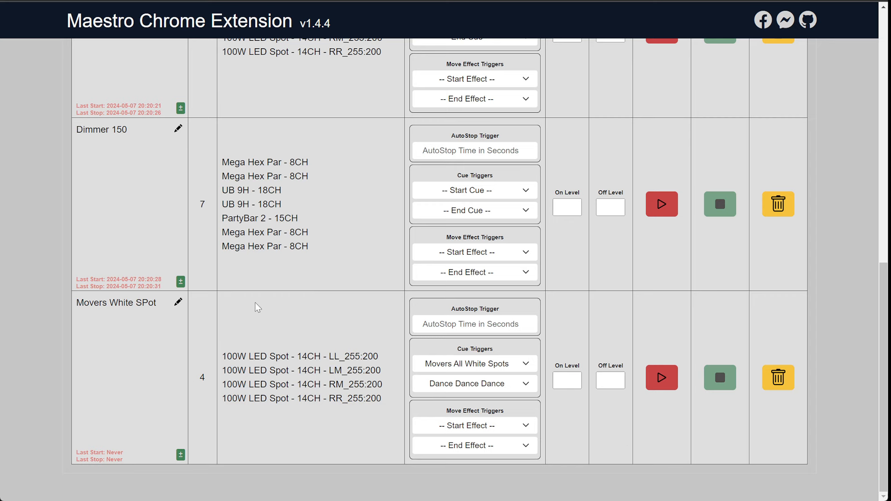
- Trigger the Movers White SPot macro, then stop it
{"action": "scroll", "coordinate": [278, 329], "scroll_direction": "up", "scroll_amount": 10}
{"action": "left_click", "coordinate": [675, 385]}
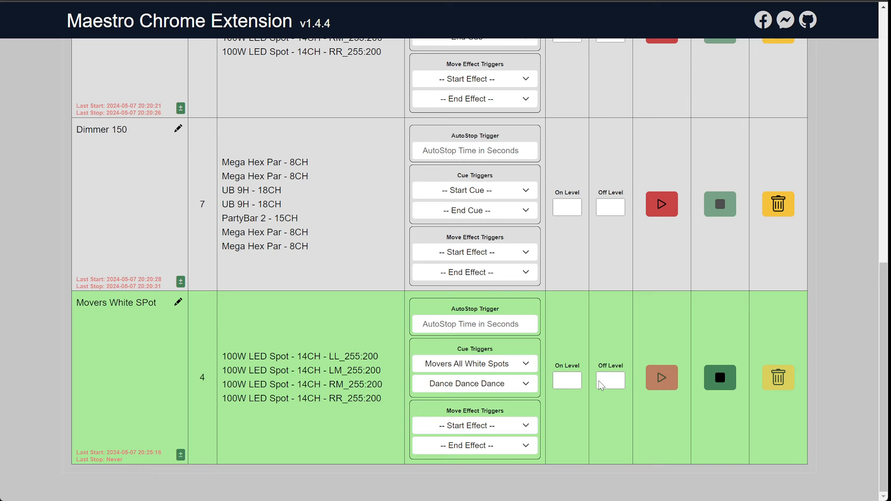
{"action": "left_click", "coordinate": [715, 384]}
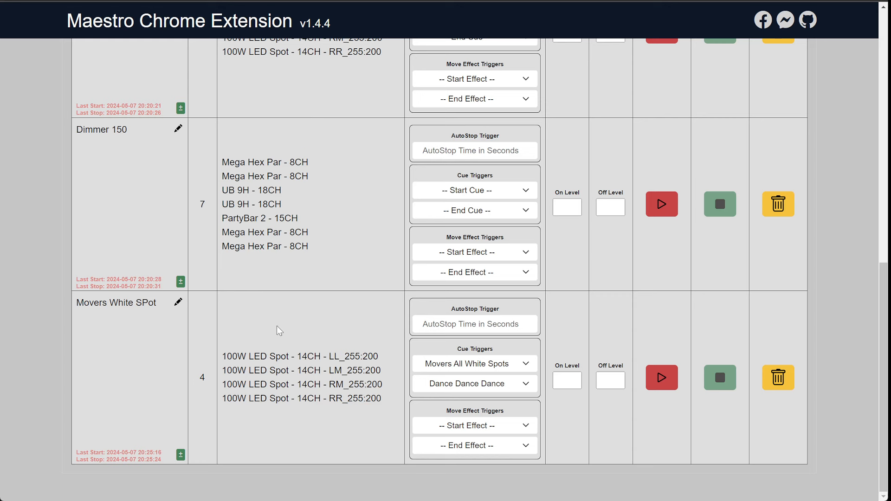
- Try a 5-second AutoStop time on the Movers White SPot macro, then clear the AutoStop value
{"action": "left_click", "coordinate": [472, 324]}
{"action": "type", "text": "5"}
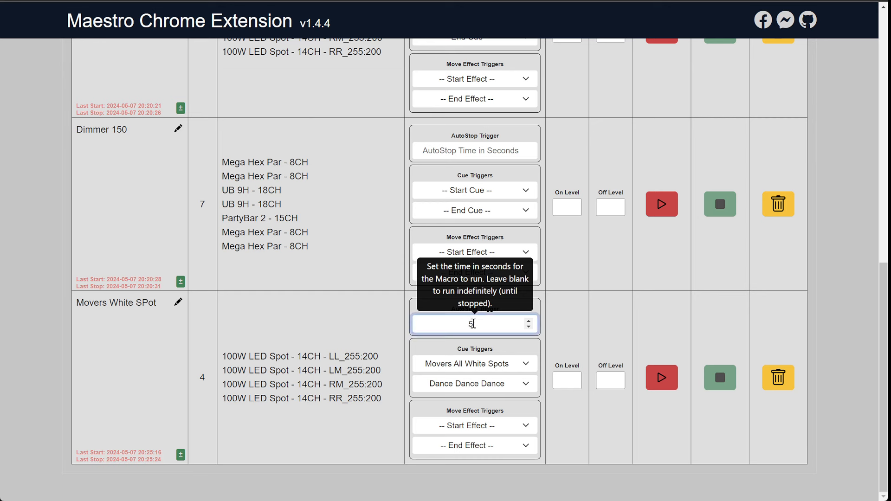
{"action": "left_click", "coordinate": [363, 325]}
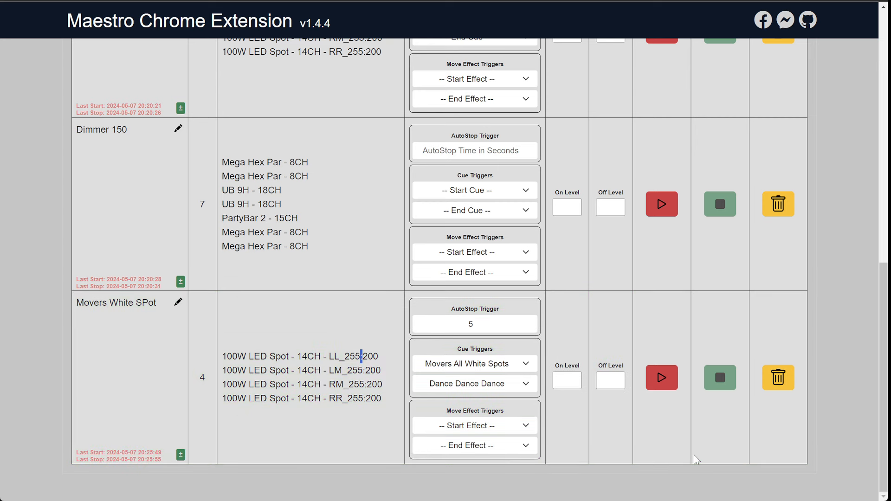
{"action": "key", "text": "Tab"}
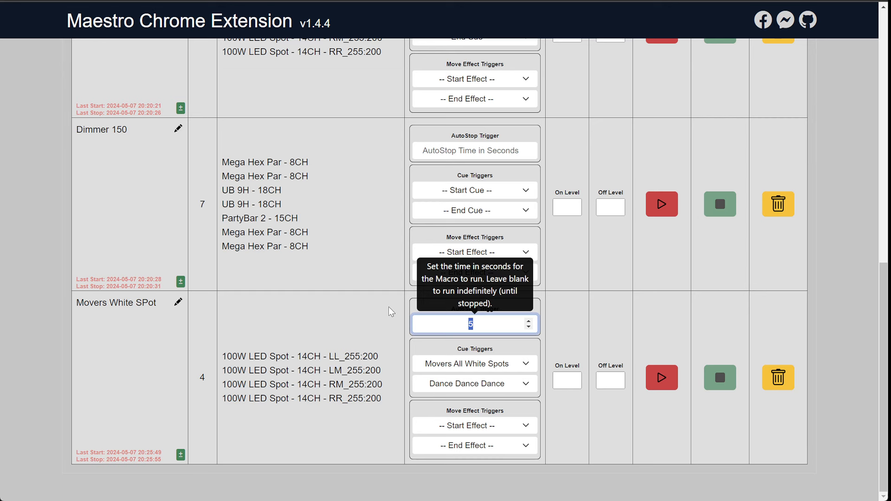
{"action": "key", "text": "BackSpace"}
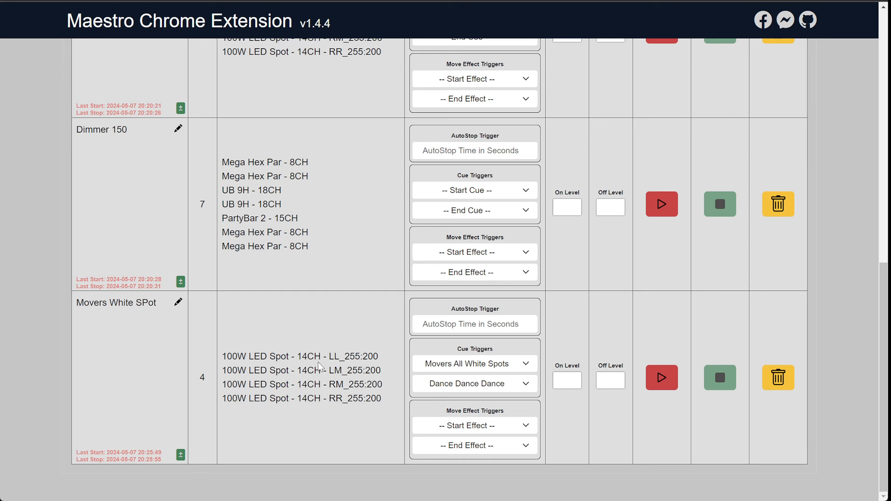
- Open the move effects and examine their instructions and the settings of each effect, from Circles to Left & Right
{"action": "scroll", "coordinate": [318, 362], "scroll_direction": "up", "scroll_amount": 10}
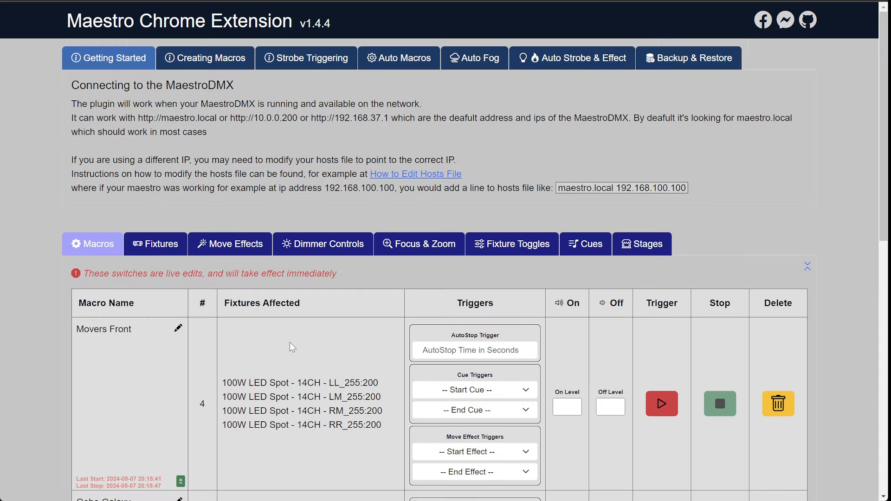
{"action": "left_click", "coordinate": [225, 244]}
{"action": "scroll", "coordinate": [232, 246], "scroll_direction": "down", "scroll_amount": 2}
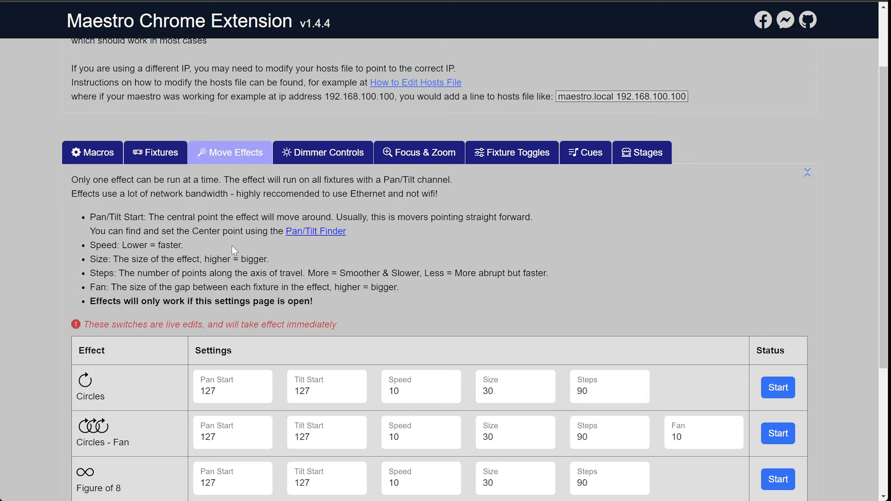
{"action": "scroll", "coordinate": [232, 245], "scroll_direction": "down", "scroll_amount": 4}
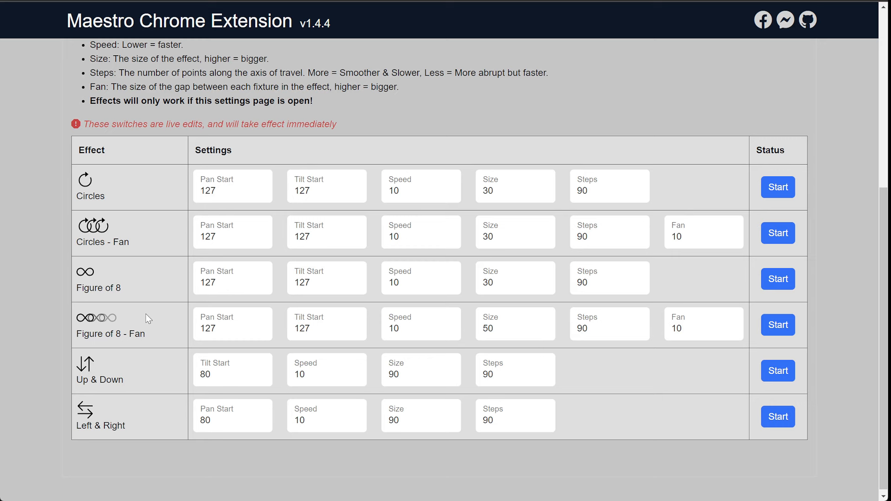
- Open the Pan/Tilt Finder from the move effects instructions and set Pan to 171 and Tilt to 85
{"action": "scroll", "coordinate": [148, 319], "scroll_direction": "up", "scroll_amount": 2}
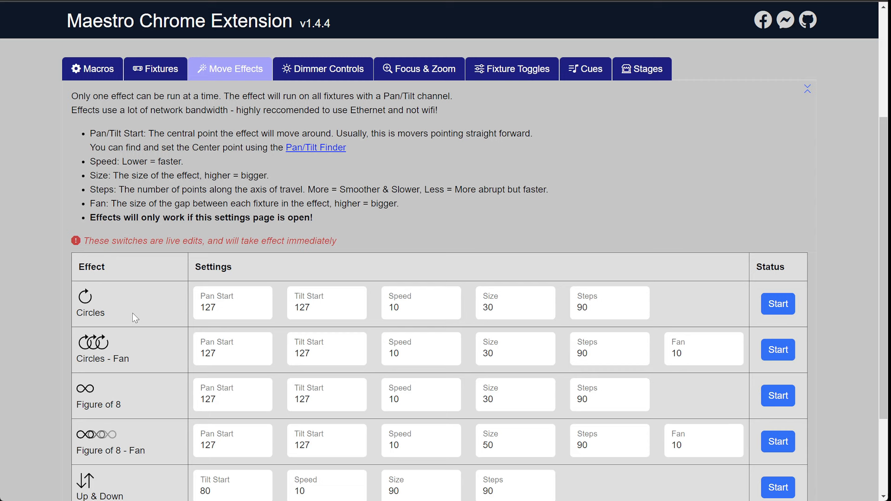
{"action": "left_click", "coordinate": [315, 147]}
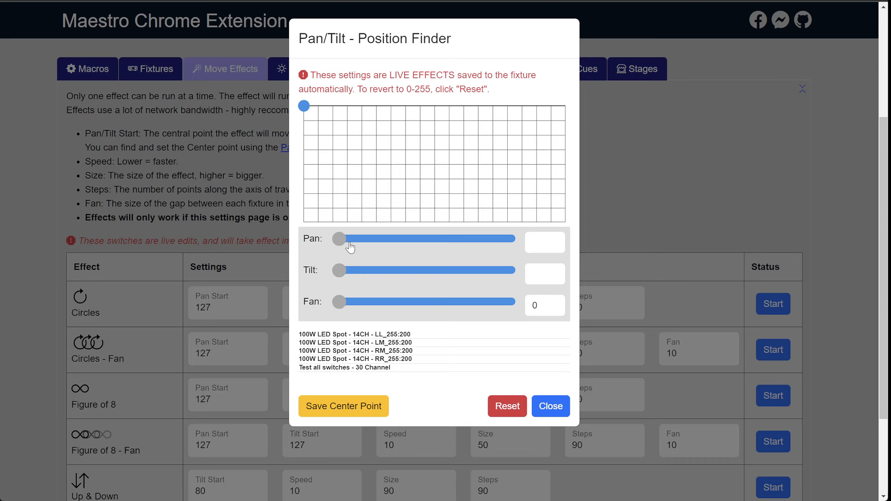
{"action": "left_click_drag", "start_coordinate": [350, 248], "coordinate": [452, 239]}
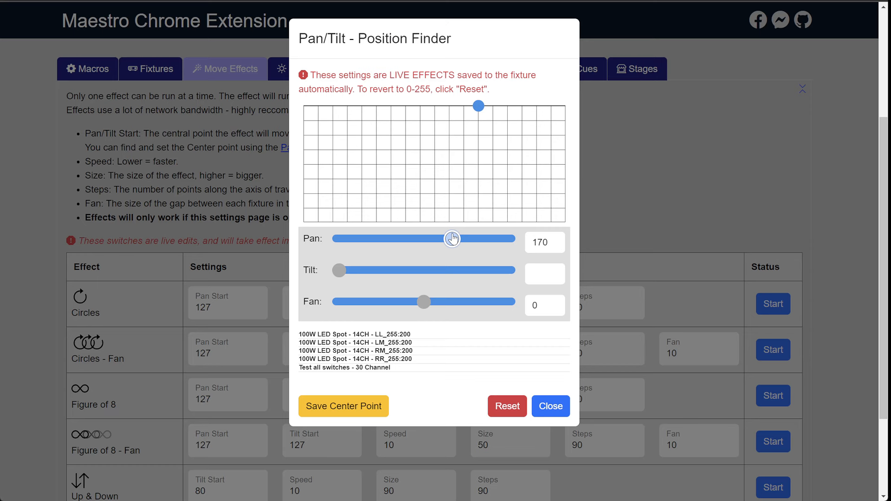
{"action": "left_click", "coordinate": [400, 270]}
{"action": "left_click_drag", "start_coordinate": [399, 274], "coordinate": [395, 271]}
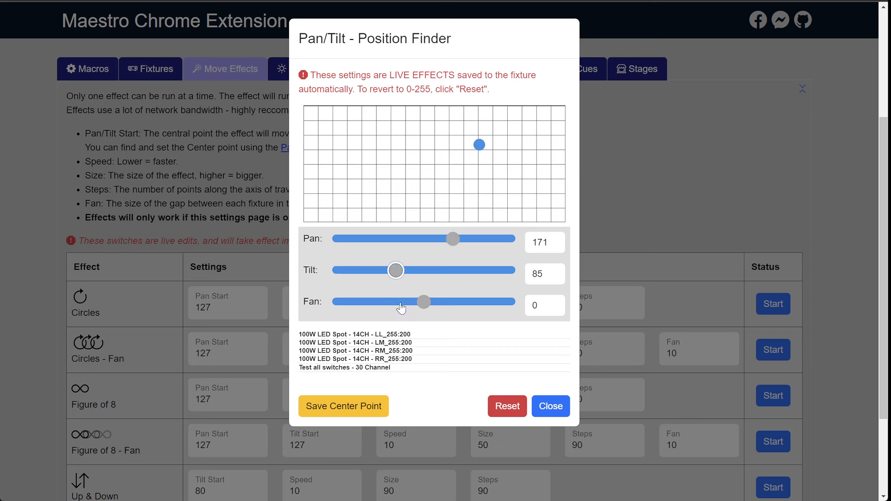
- Save the position as the center point for the selected fixtures and as the default Pan/Tilt for all mover effects
{"action": "left_click", "coordinate": [337, 412]}
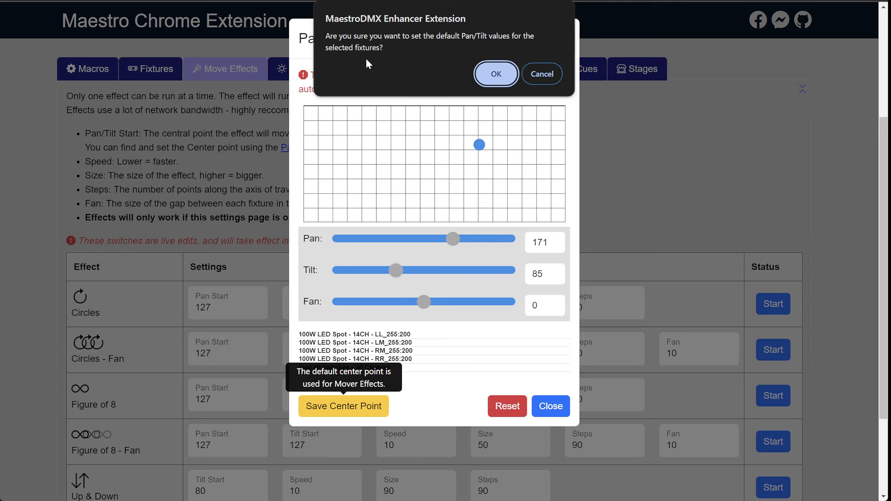
{"action": "left_click", "coordinate": [489, 73]}
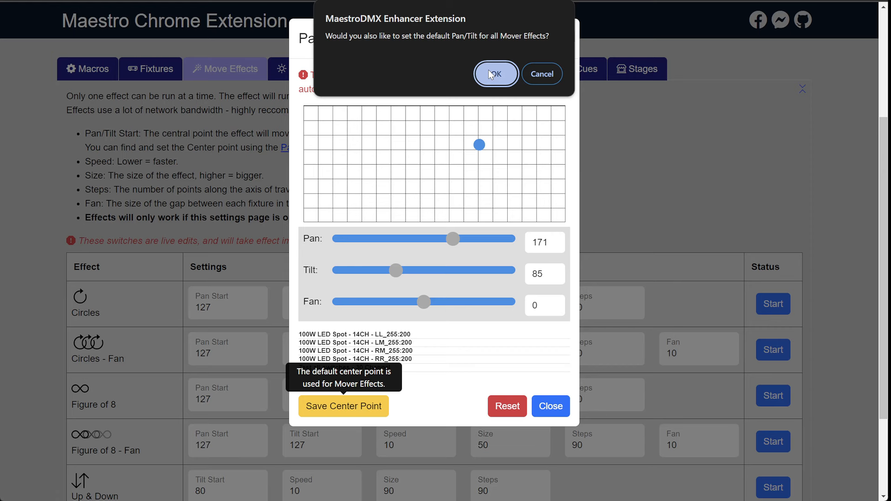
{"action": "left_click", "coordinate": [491, 74]}
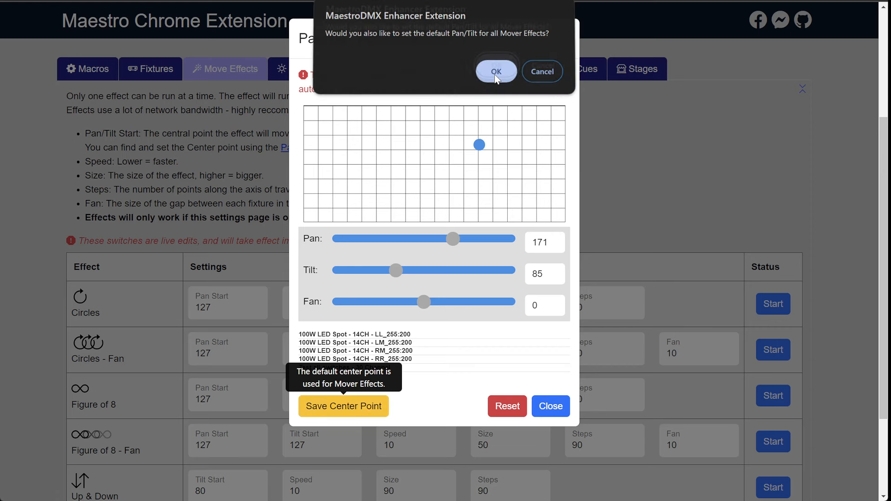
{"action": "left_click", "coordinate": [496, 73]}
{"action": "scroll", "coordinate": [222, 197], "scroll_direction": "down", "scroll_amount": 2}
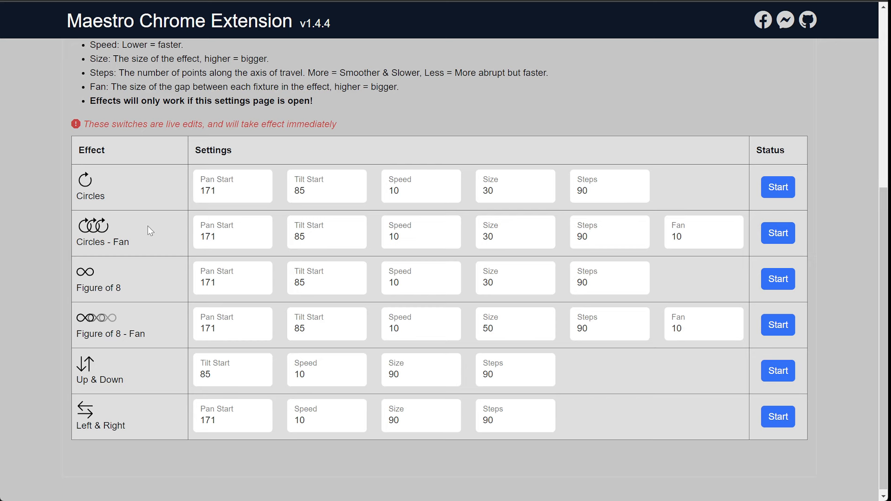
- Run the Circles - Fan effect, then stop it
{"action": "scroll", "coordinate": [148, 226], "scroll_direction": "up", "scroll_amount": 1}
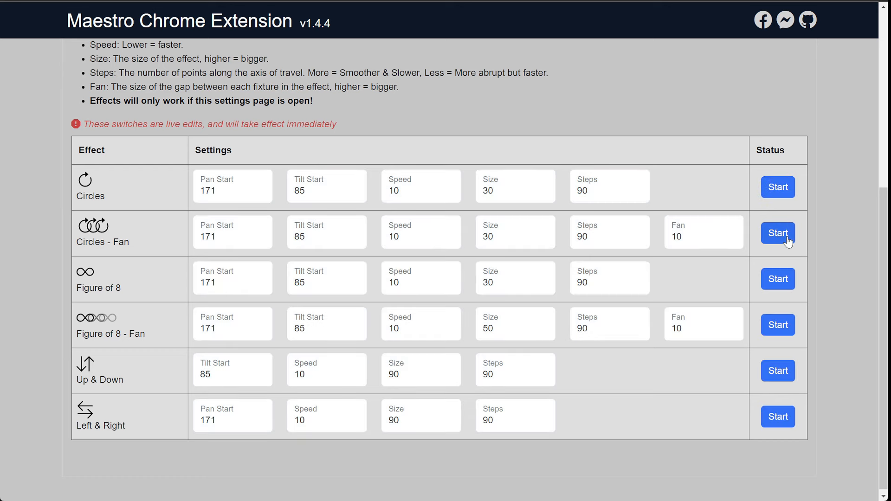
{"action": "left_click", "coordinate": [778, 233]}
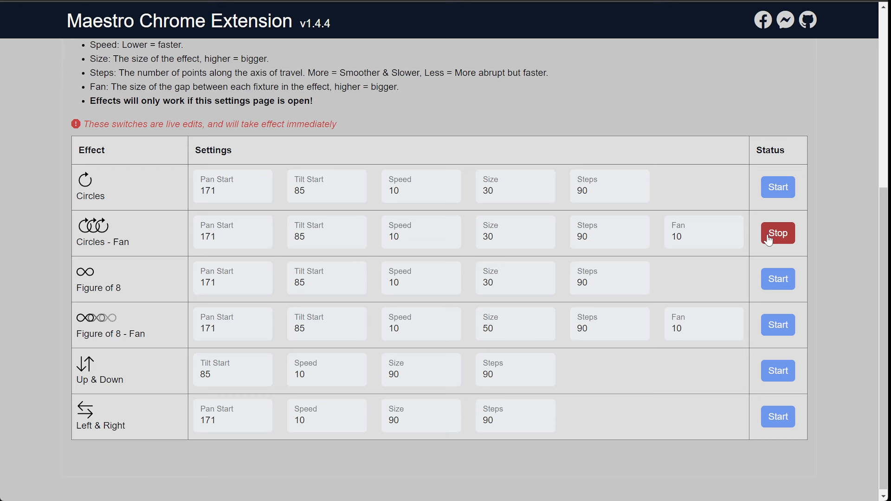
{"action": "left_click", "coordinate": [767, 238]}
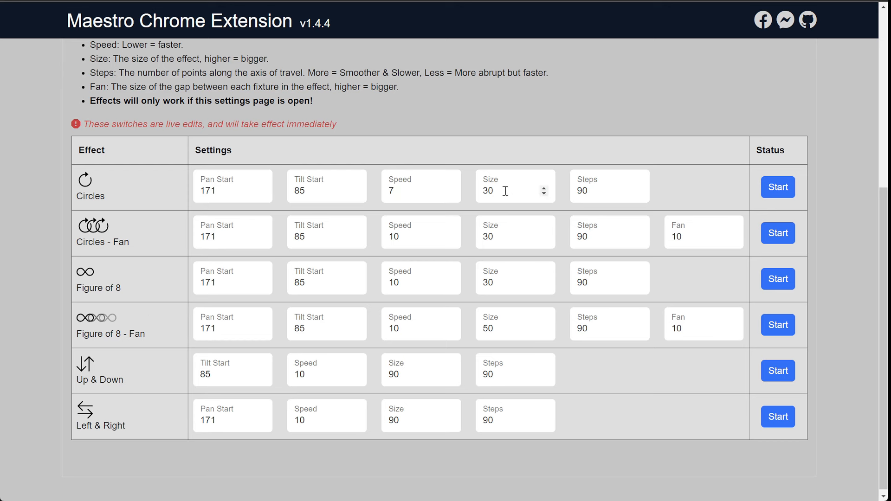
- Try a Size of 26 on the Circles effect, then return it to 30
{"action": "left_click", "coordinate": [544, 193]}
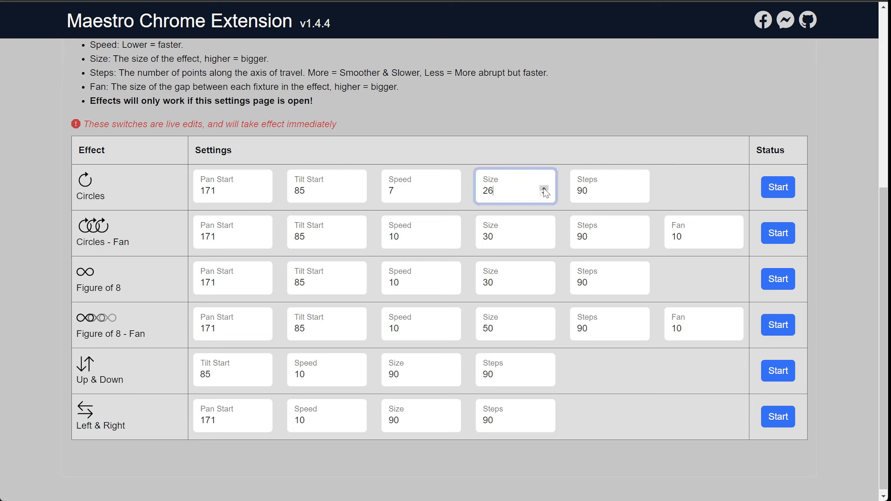
{"action": "left_click", "coordinate": [544, 188]}
{"action": "left_click", "coordinate": [543, 189]}
{"action": "left_click", "coordinate": [543, 189]}
{"action": "left_click", "coordinate": [543, 188]}
{"action": "left_click", "coordinate": [596, 441]}
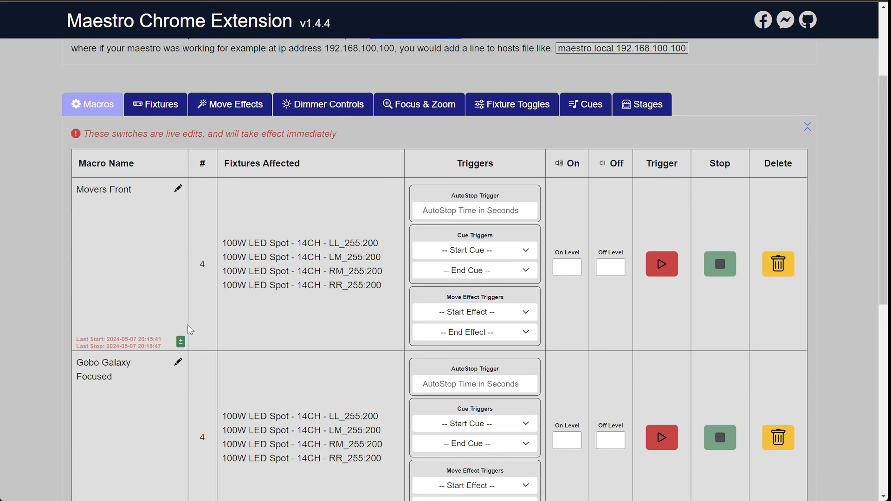
- Set the Movers White SPot macro's start effect to Circles
{"action": "scroll", "coordinate": [188, 325], "scroll_direction": "down", "scroll_amount": 2}
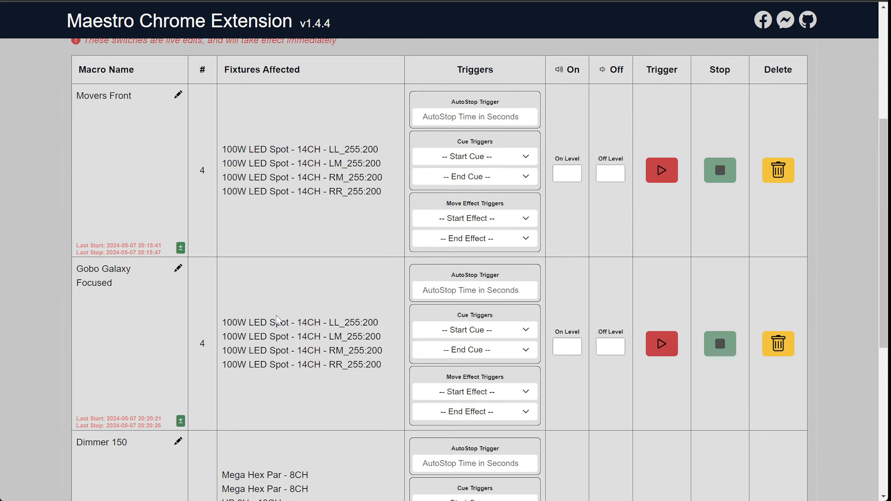
{"action": "scroll", "coordinate": [277, 319], "scroll_direction": "down", "scroll_amount": 1}
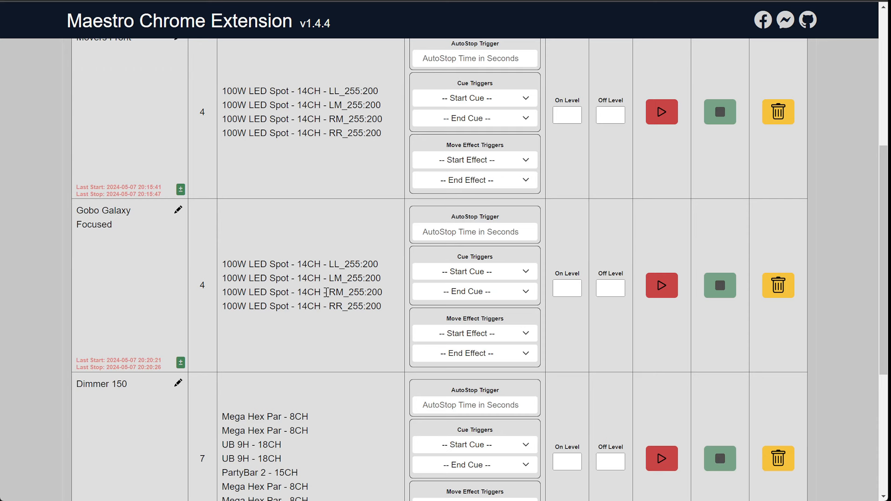
{"action": "scroll", "coordinate": [326, 292], "scroll_direction": "down", "scroll_amount": 5}
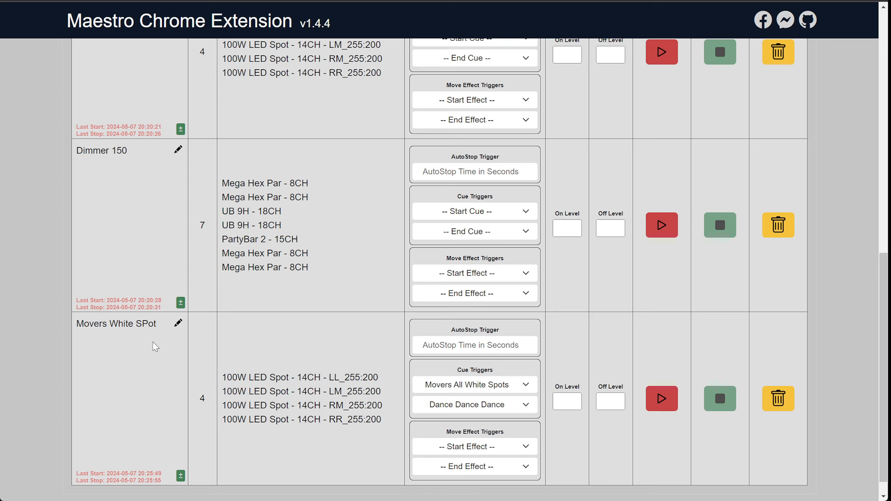
{"action": "scroll", "coordinate": [259, 389], "scroll_direction": "down", "scroll_amount": 1}
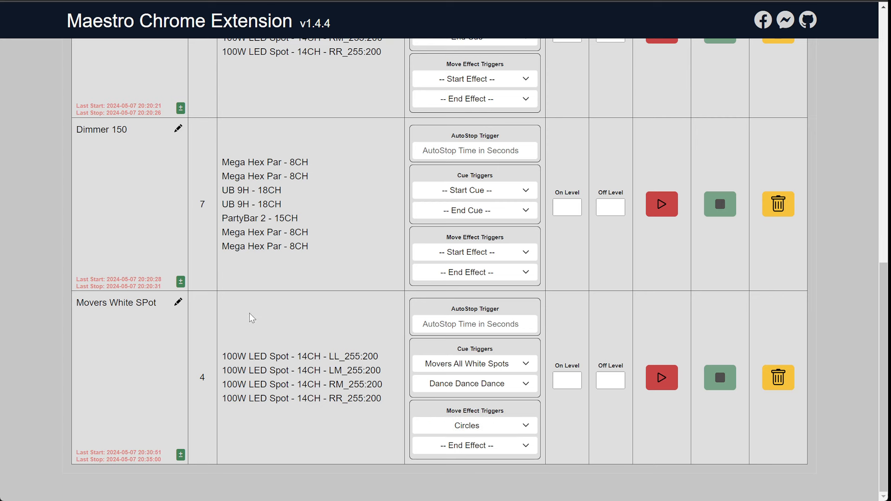
- Trigger the Movers White SPot macro, then check the MaestroDMX show page and the Circles effect's status
{"action": "left_click", "coordinate": [656, 377]}
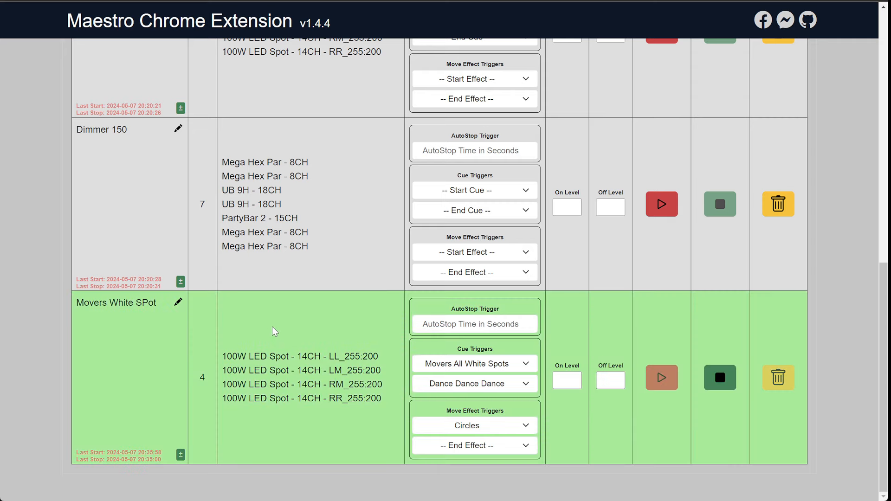
{"action": "scroll", "coordinate": [272, 330], "scroll_direction": "up", "scroll_amount": 8}
{"action": "scroll", "coordinate": [253, 310], "scroll_direction": "up", "scroll_amount": 1}
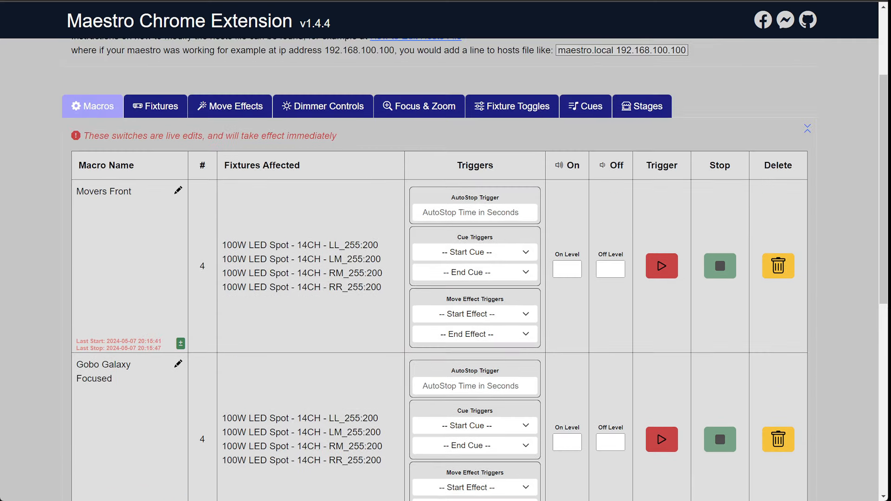
{"action": "left_click", "coordinate": [123, 1]}
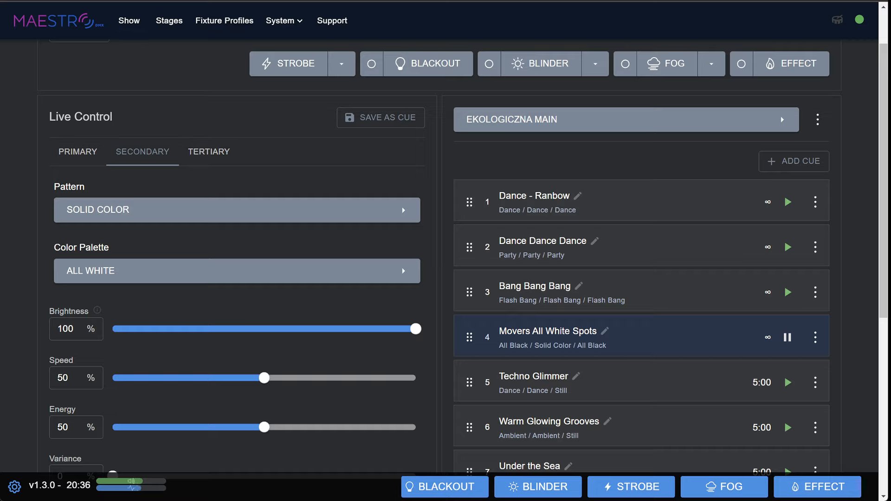
{"action": "left_click", "coordinate": [122, 1]}
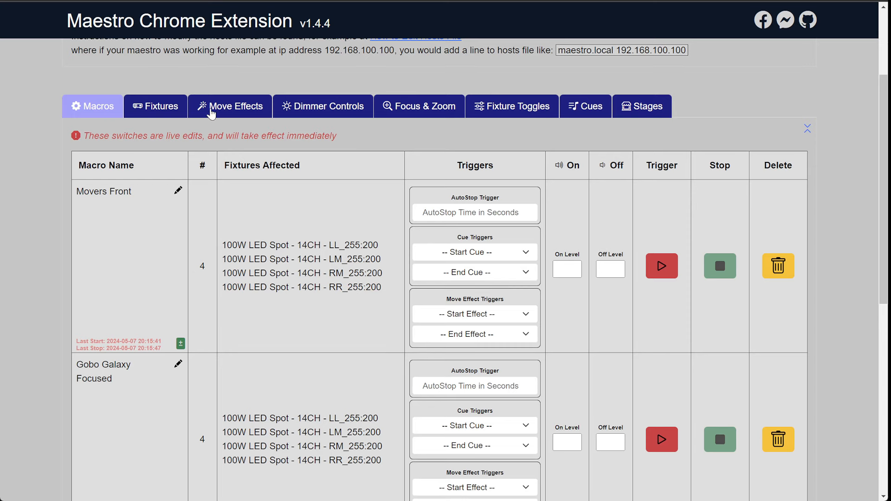
{"action": "left_click", "coordinate": [233, 110]}
{"action": "scroll", "coordinate": [268, 242], "scroll_direction": "down", "scroll_amount": 3}
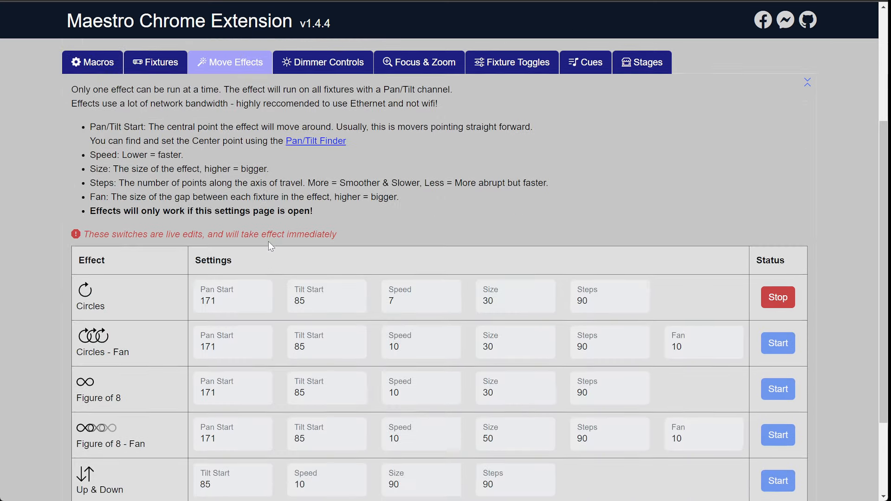
{"action": "scroll", "coordinate": [183, 199], "scroll_direction": "up", "scroll_amount": 5}
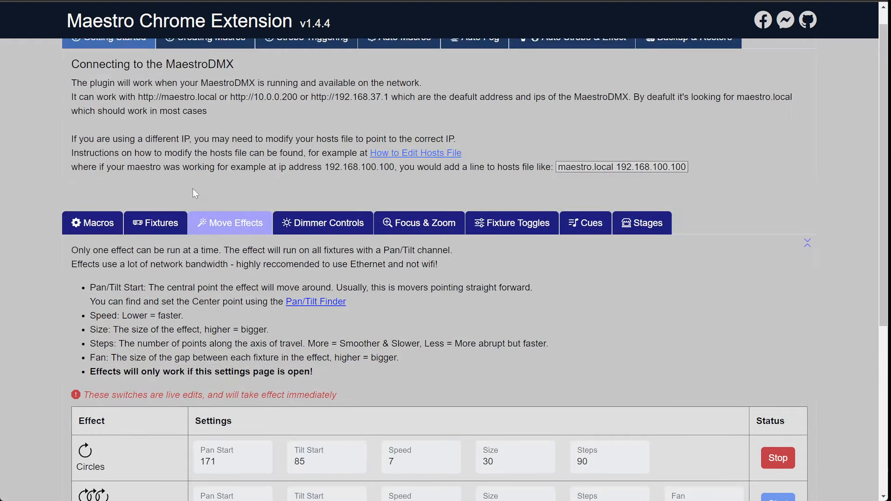
- Stop the Movers White SPot macro and check the Circles effect's status among the move effects
{"action": "left_click", "coordinate": [87, 222]}
{"action": "scroll", "coordinate": [343, 277], "scroll_direction": "down", "scroll_amount": 8}
{"action": "scroll", "coordinate": [323, 274], "scroll_direction": "down", "scroll_amount": 3}
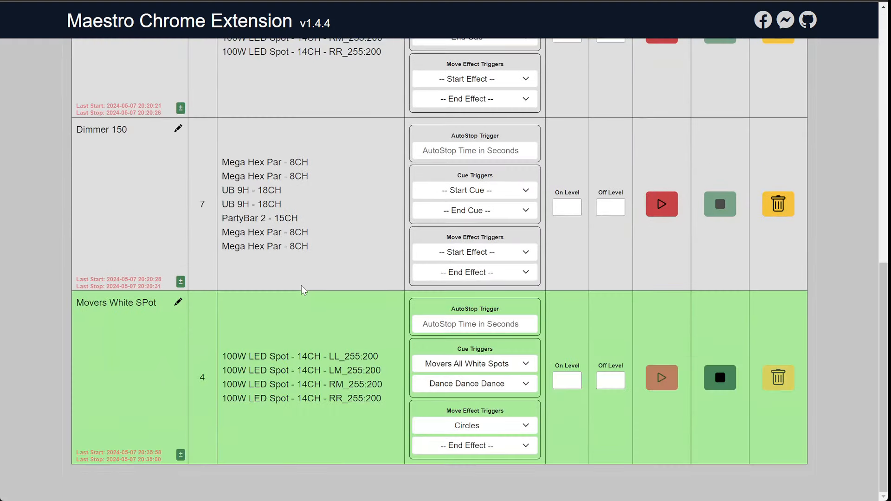
{"action": "left_click", "coordinate": [720, 380]}
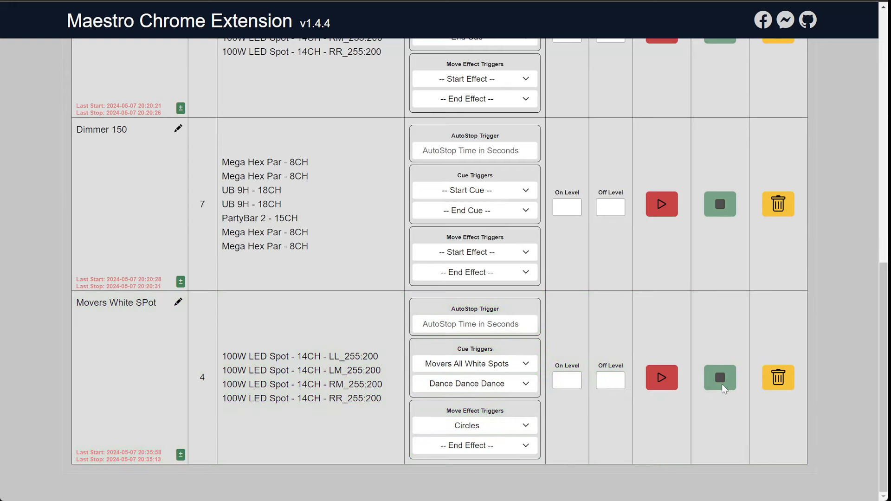
{"action": "scroll", "coordinate": [241, 260], "scroll_direction": "up", "scroll_amount": 5}
{"action": "scroll", "coordinate": [196, 205], "scroll_direction": "down", "scroll_amount": 5}
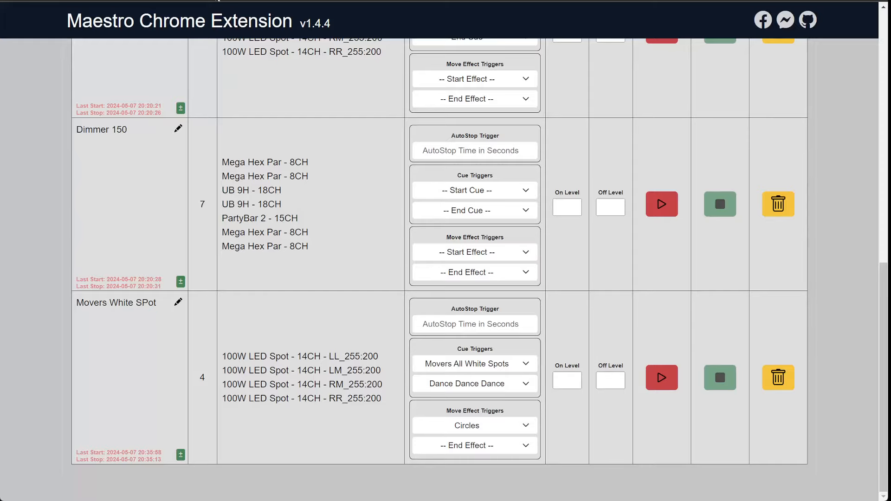
{"action": "scroll", "coordinate": [197, 274], "scroll_direction": "up", "scroll_amount": 15}
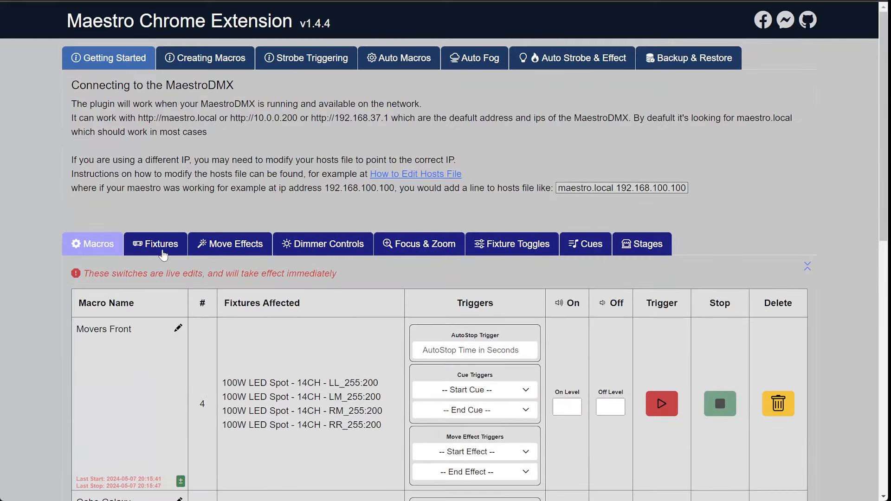
{"action": "left_click", "coordinate": [236, 256]}
{"action": "scroll", "coordinate": [250, 259], "scroll_direction": "down", "scroll_amount": 4}
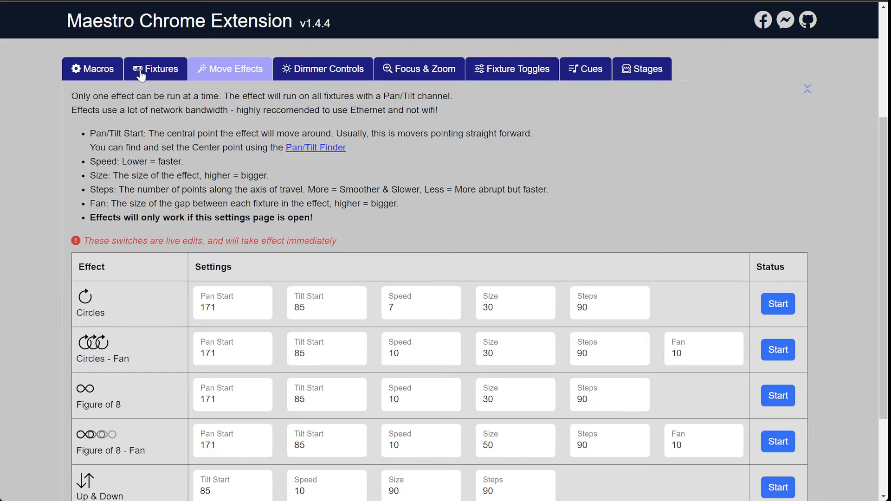
- Try Figure 8 as the Movers White SPot macro's end effect, then clear the end effect
{"action": "left_click", "coordinate": [82, 77]}
{"action": "scroll", "coordinate": [202, 277], "scroll_direction": "down", "scroll_amount": 6}
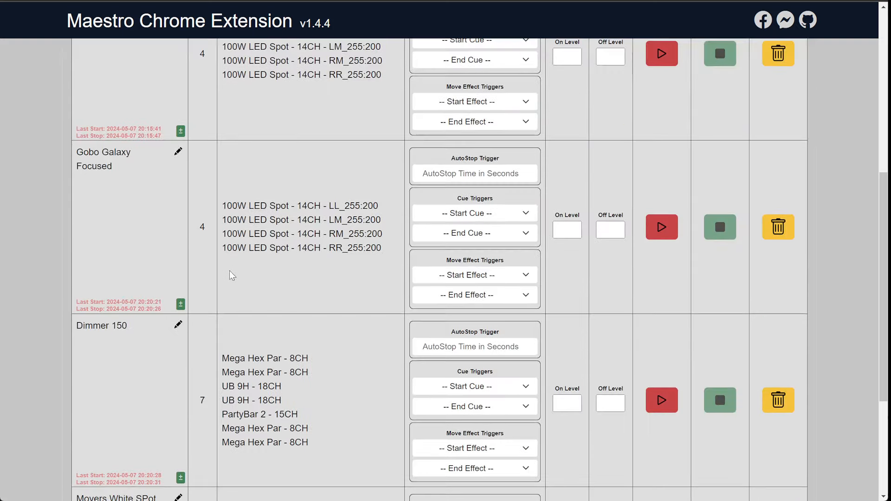
{"action": "scroll", "coordinate": [326, 318], "scroll_direction": "down", "scroll_amount": 2}
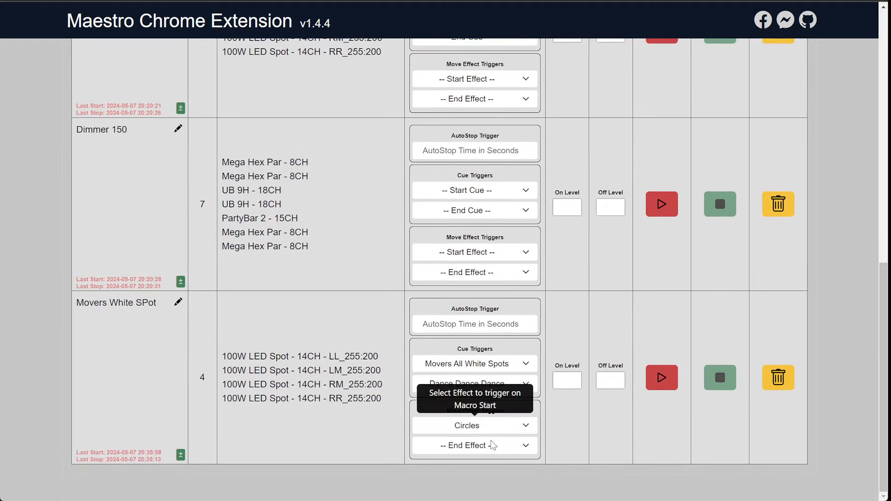
{"action": "left_click", "coordinate": [469, 447]}
{"action": "left_click", "coordinate": [482, 495]}
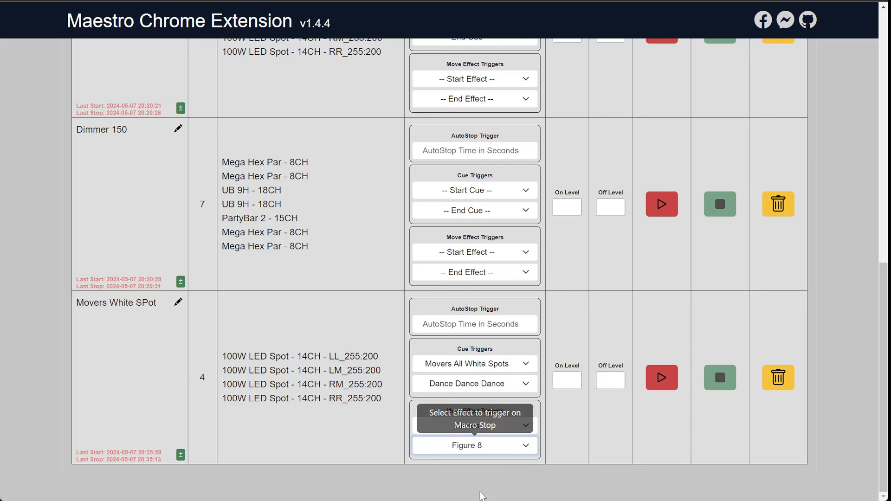
{"action": "left_click", "coordinate": [516, 447]}
{"action": "left_click", "coordinate": [478, 458]}
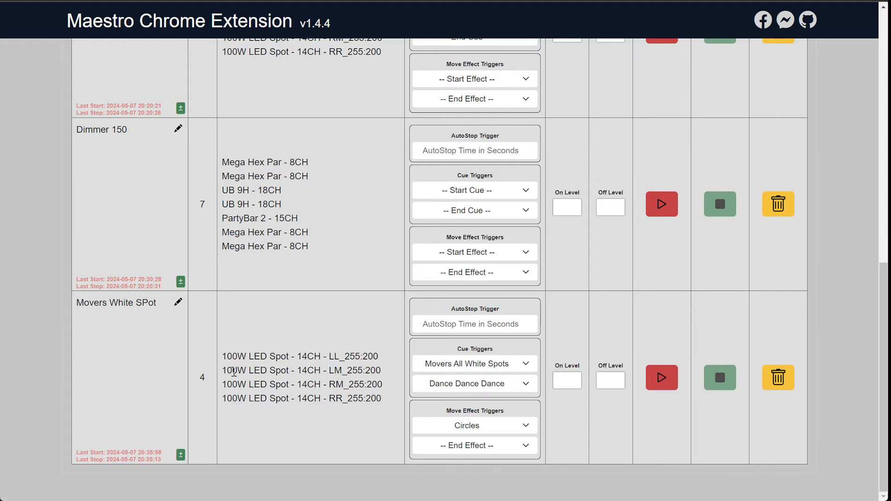
- Open the Auto Macros settings, enable the feature and set the minimum interval to 1 minute
{"action": "scroll", "coordinate": [237, 377], "scroll_direction": "up", "scroll_amount": 5}
{"action": "scroll", "coordinate": [236, 377], "scroll_direction": "up", "scroll_amount": 7}
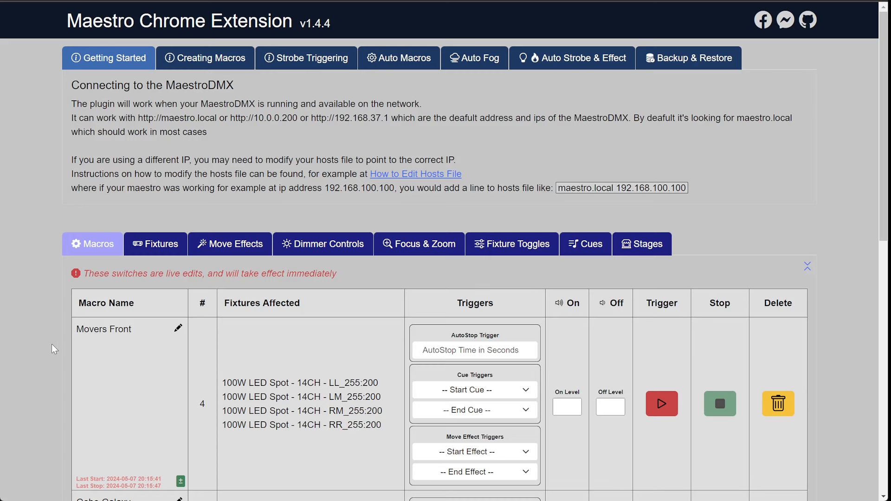
{"action": "left_click", "coordinate": [398, 64]}
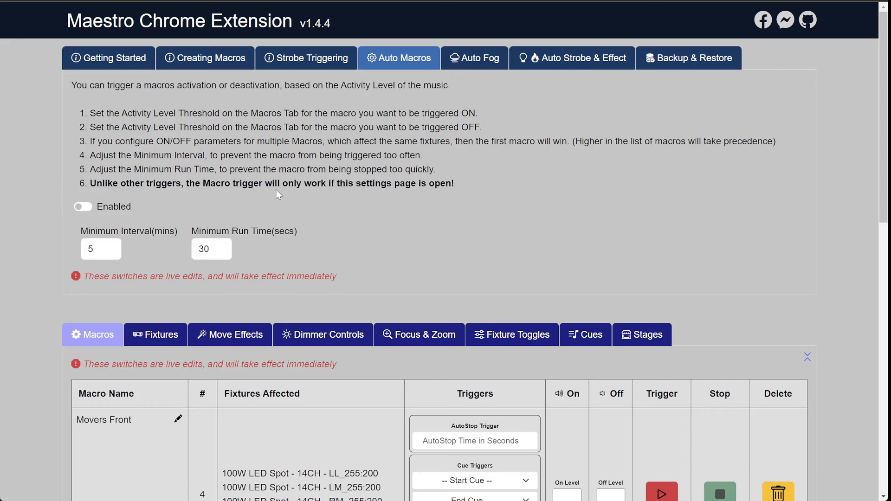
{"action": "left_click_drag", "start_coordinate": [104, 179], "coordinate": [416, 185]}
{"action": "left_click", "coordinate": [396, 214]}
{"action": "left_click_drag", "start_coordinate": [97, 246], "coordinate": [82, 249]}
{"action": "type", "text": "1"}
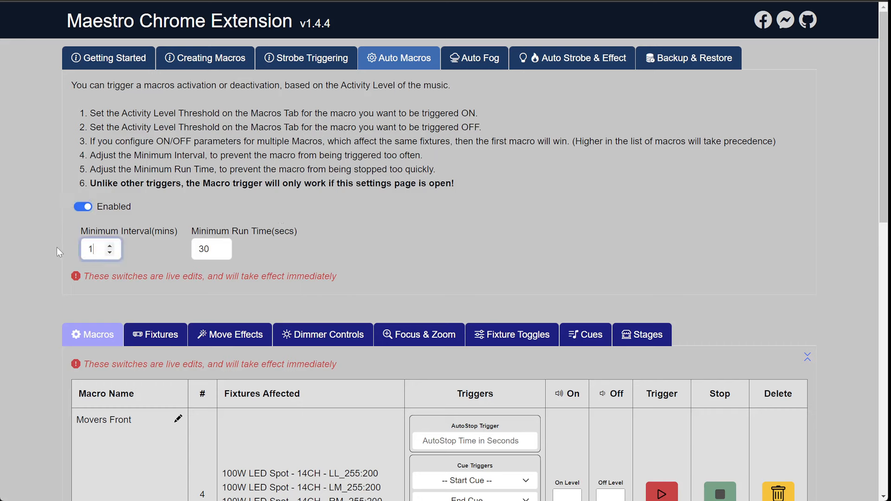
- Set the Auto Macros minimum interval to 5 minutes
{"action": "key", "text": "Tab"}
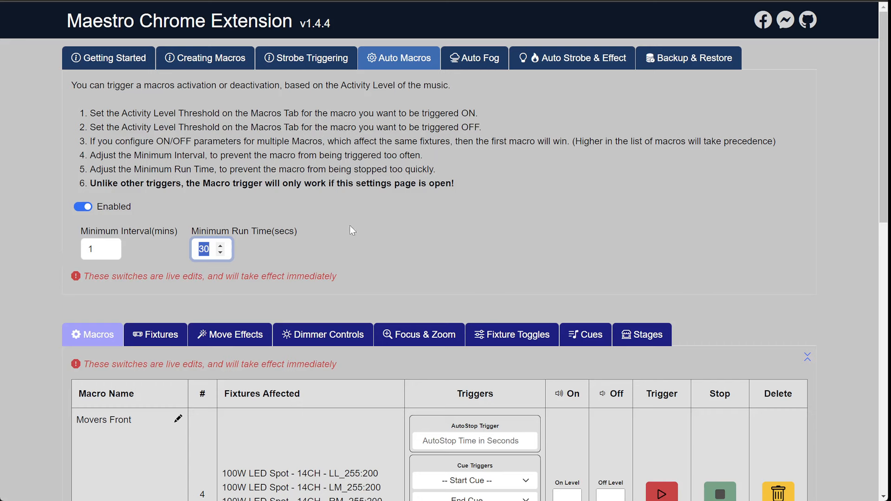
{"action": "left_click", "coordinate": [350, 226]}
{"action": "left_click_drag", "start_coordinate": [104, 248], "coordinate": [35, 243]}
{"action": "type", "text": "5"}
{"action": "key", "text": "Tab"}
{"action": "left_click", "coordinate": [360, 228]}
- Examine the Auto Macros settings and the On Level and Off Level fields of the macros
{"action": "scroll", "coordinate": [408, 228], "scroll_direction": "down", "scroll_amount": 2}
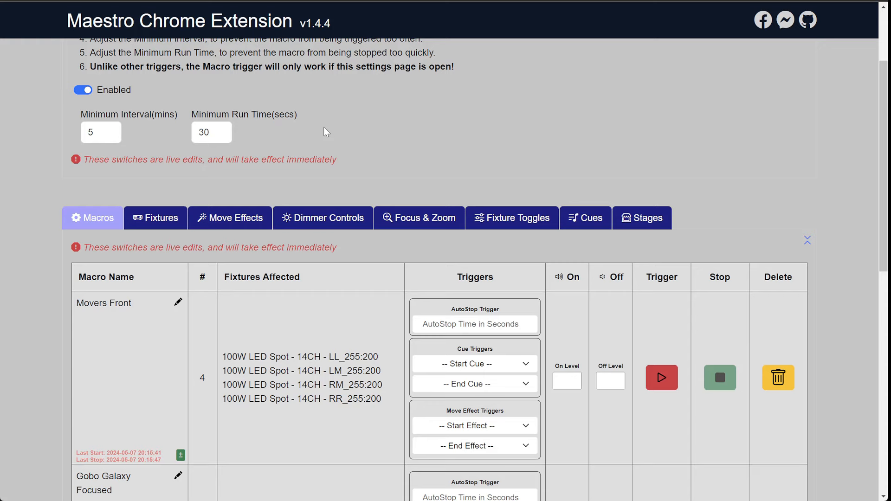
{"action": "scroll", "coordinate": [324, 132], "scroll_direction": "down", "scroll_amount": 9}
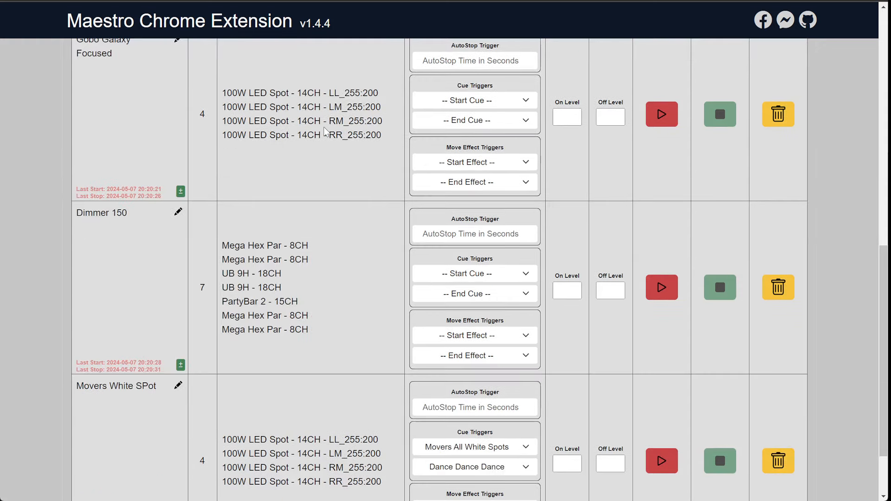
{"action": "scroll", "coordinate": [323, 128], "scroll_direction": "up", "scroll_amount": 12}
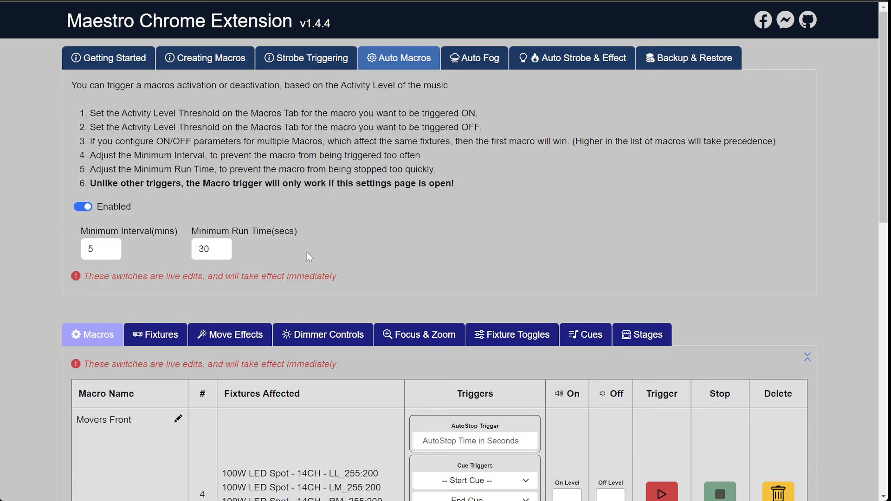
{"action": "scroll", "coordinate": [308, 260], "scroll_direction": "down", "scroll_amount": 3}
{"action": "scroll", "coordinate": [322, 296], "scroll_direction": "down", "scroll_amount": 2}
{"action": "scroll", "coordinate": [83, 210], "scroll_direction": "up", "scroll_amount": 5}
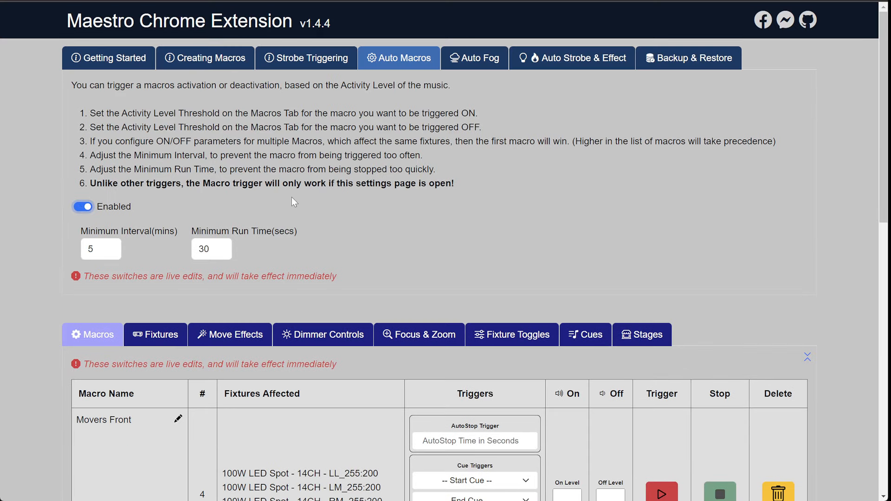
{"action": "scroll", "coordinate": [323, 214], "scroll_direction": "down", "scroll_amount": 5}
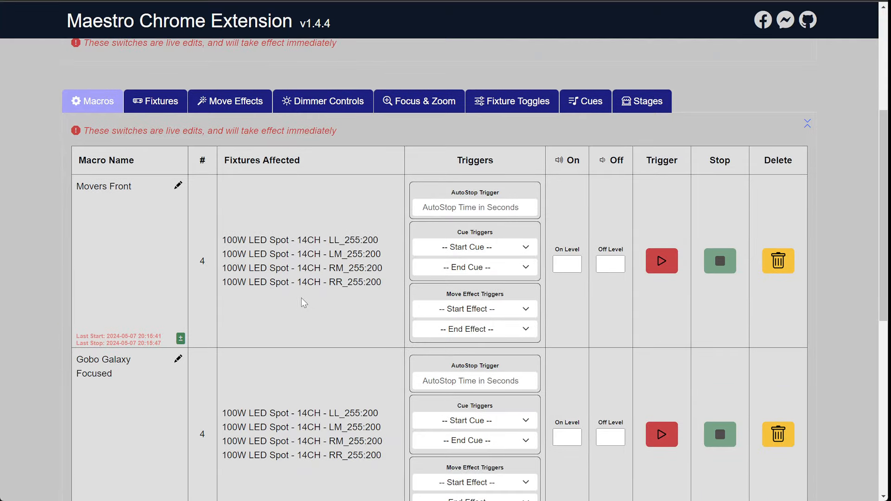
{"action": "scroll", "coordinate": [301, 300], "scroll_direction": "up", "scroll_amount": 4}
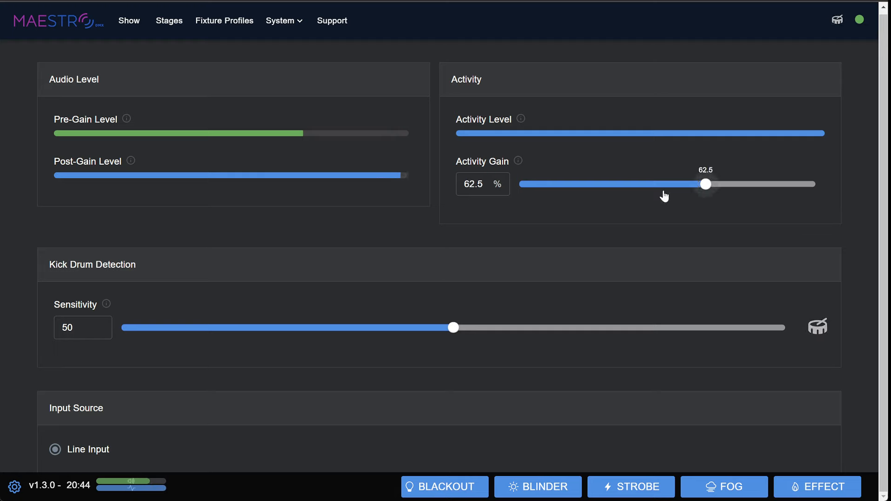
- Lower the MaestroDMX Activity Gain to 0%, then return to the extension's settings page and look through the macros
{"action": "left_click_drag", "start_coordinate": [664, 196], "coordinate": [416, 170]}
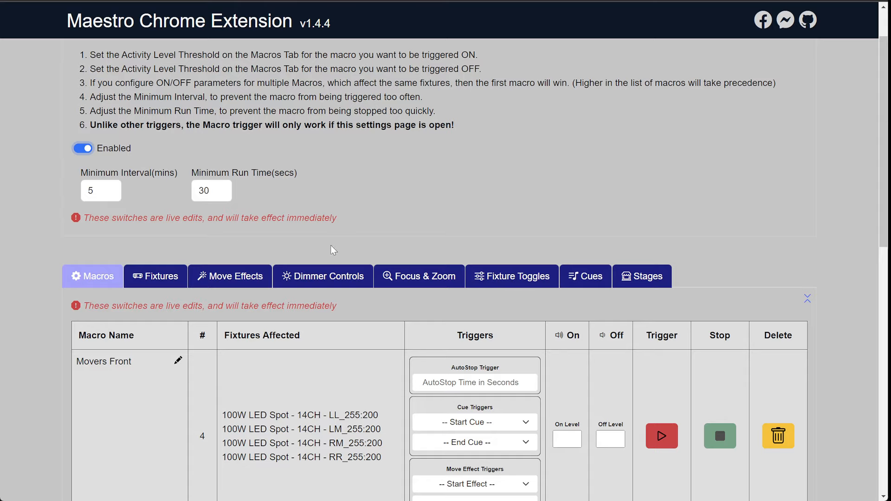
{"action": "scroll", "coordinate": [294, 294], "scroll_direction": "down", "scroll_amount": 1}
{"action": "scroll", "coordinate": [294, 294], "scroll_direction": "down", "scroll_amount": 8}
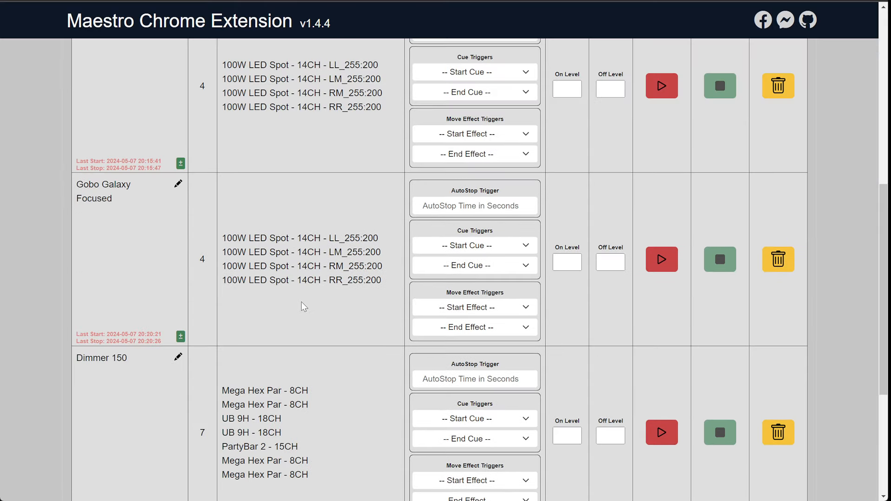
{"action": "scroll", "coordinate": [290, 297], "scroll_direction": "up", "scroll_amount": 3}
{"action": "scroll", "coordinate": [276, 303], "scroll_direction": "down", "scroll_amount": 8}
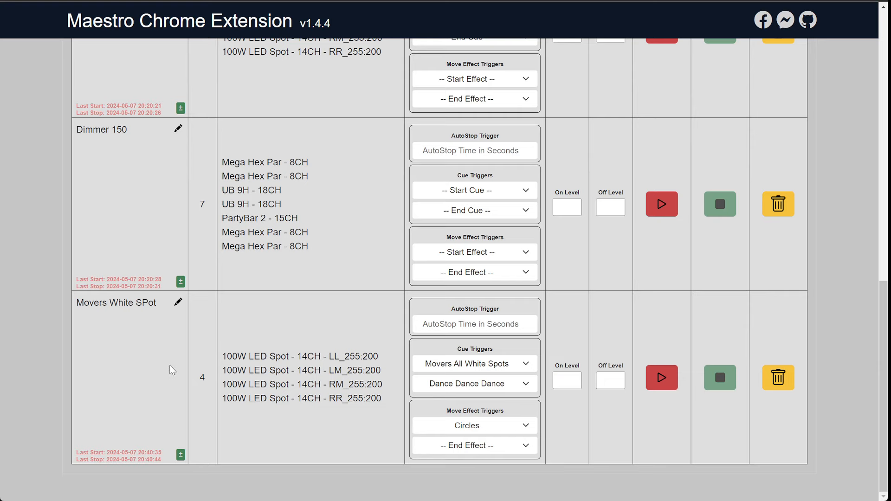
{"action": "scroll", "coordinate": [231, 350], "scroll_direction": "up", "scroll_amount": 10}
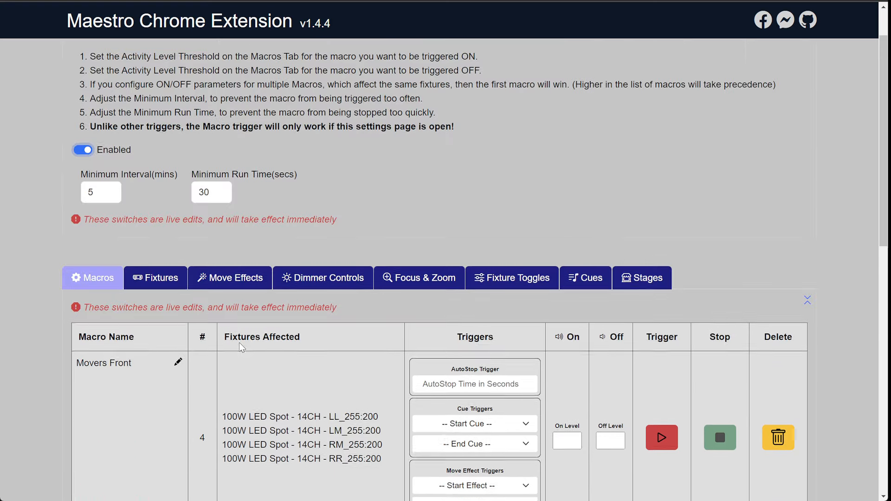
{"action": "scroll", "coordinate": [240, 348], "scroll_direction": "down", "scroll_amount": 10}
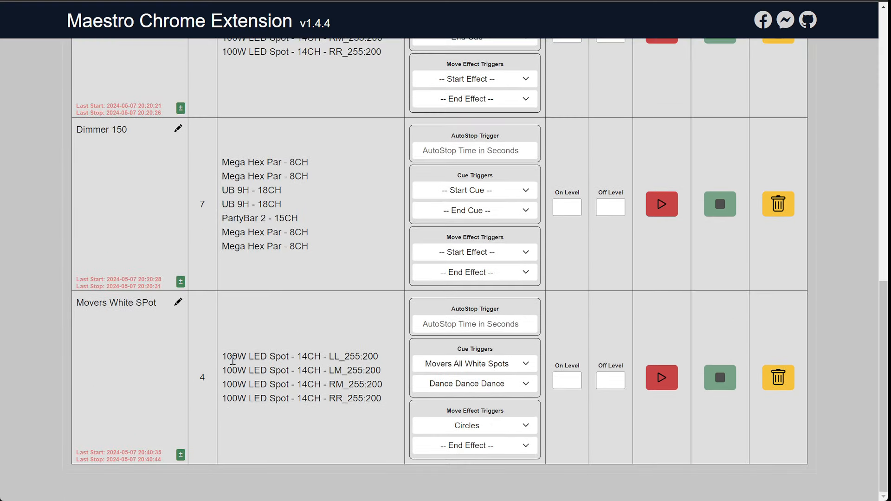
{"action": "scroll", "coordinate": [399, 394], "scroll_direction": "up", "scroll_amount": 10}
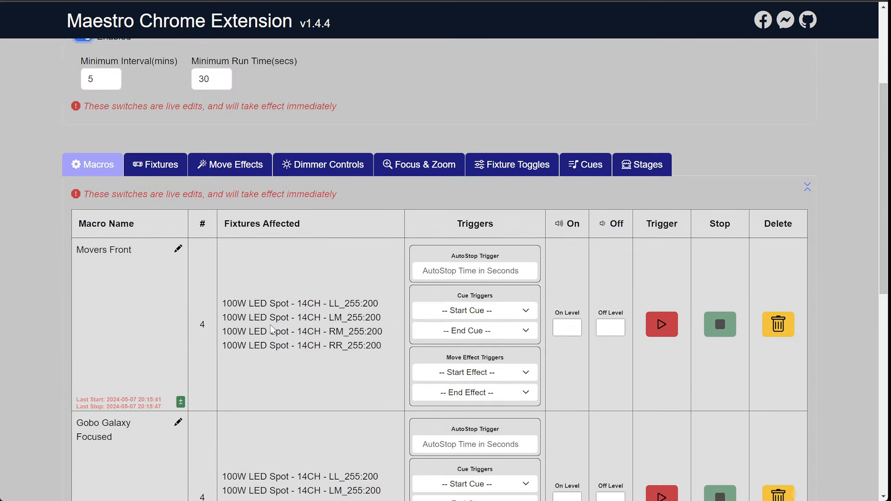
{"action": "scroll", "coordinate": [257, 301], "scroll_direction": "down", "scroll_amount": 2}
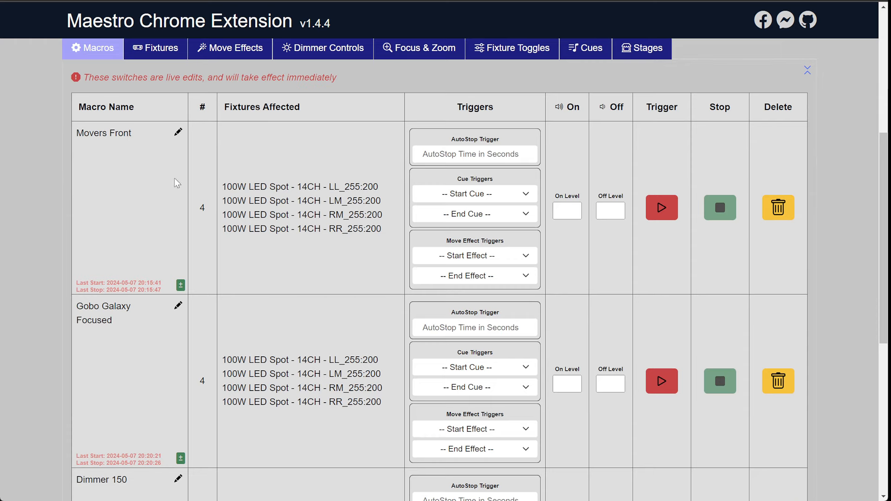
- Set the Gobo Galaxy Focused macro's On Level to 95 and Off Level to 70
{"action": "scroll", "coordinate": [176, 183], "scroll_direction": "down", "scroll_amount": 3}
{"action": "left_click", "coordinate": [562, 211]}
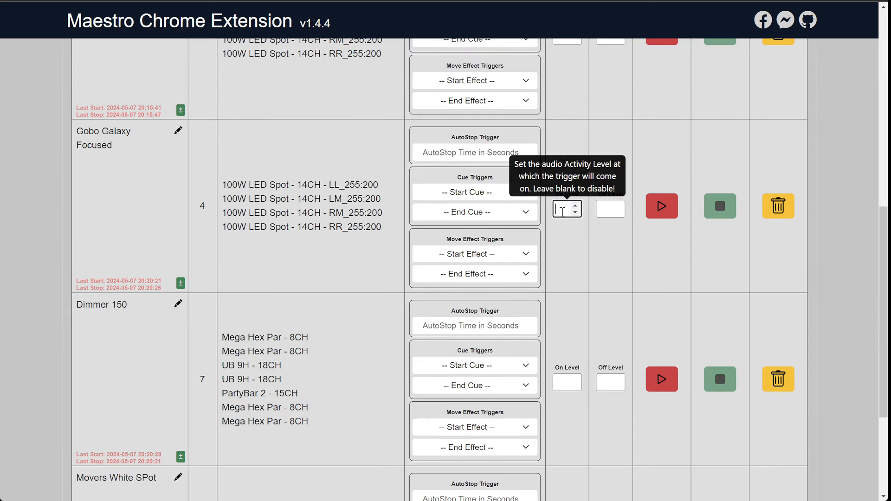
{"action": "type", "text": "95"}
{"action": "key", "text": "Tab"}
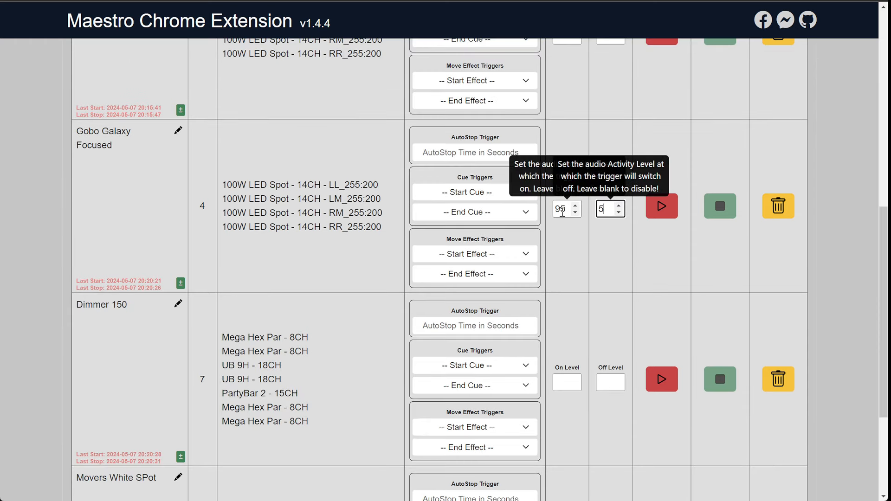
{"action": "key", "text": "BackSpace"}
{"action": "type", "text": "70"}
{"action": "left_click", "coordinate": [694, 280]}
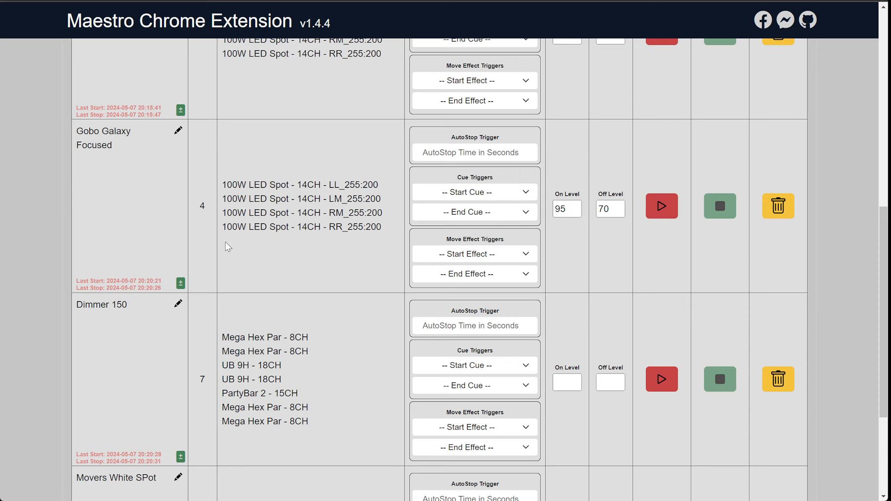
- Set the Auto Macros minimum run time to 5 seconds
{"action": "scroll", "coordinate": [220, 244], "scroll_direction": "up", "scroll_amount": 1}
{"action": "scroll", "coordinate": [216, 245], "scroll_direction": "up", "scroll_amount": 6}
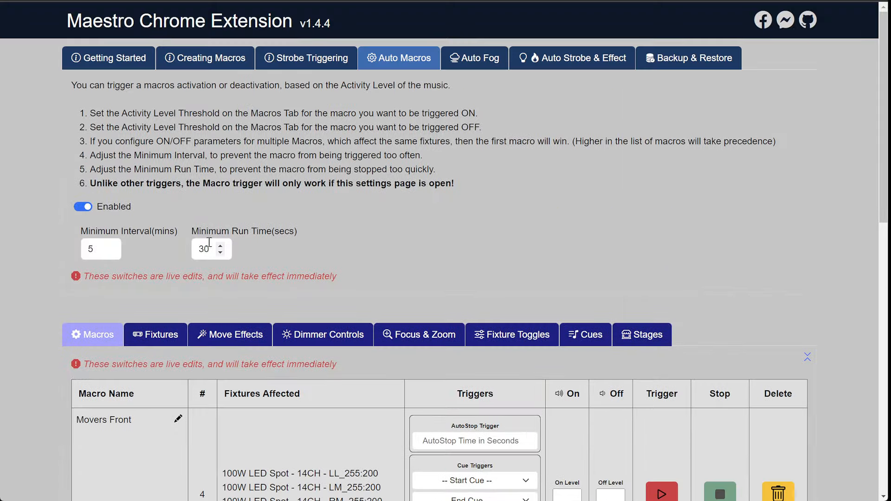
{"action": "scroll", "coordinate": [210, 236], "scroll_direction": "down", "scroll_amount": 7}
{"action": "scroll", "coordinate": [214, 234], "scroll_direction": "down", "scroll_amount": 2}
{"action": "scroll", "coordinate": [214, 230], "scroll_direction": "up", "scroll_amount": 2}
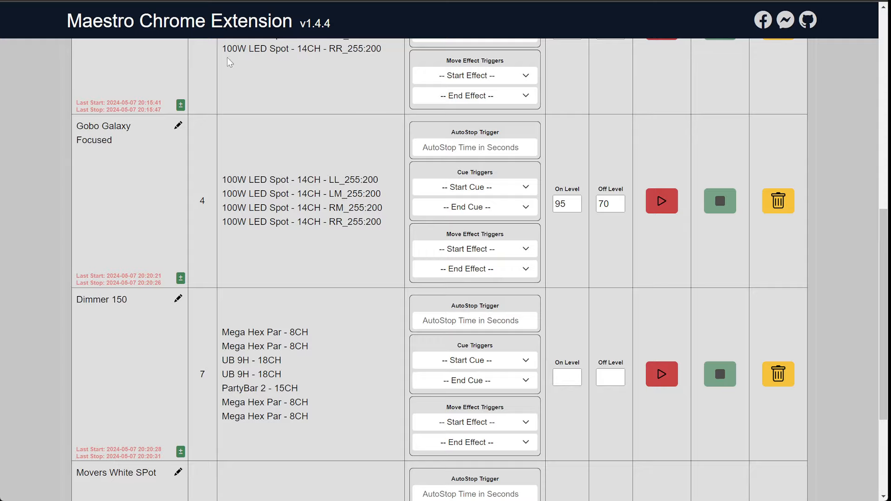
{"action": "scroll", "coordinate": [215, 228], "scroll_direction": "up", "scroll_amount": 8}
{"action": "scroll", "coordinate": [215, 228], "scroll_direction": "up", "scroll_amount": 3}
{"action": "double_click", "coordinate": [205, 248]}
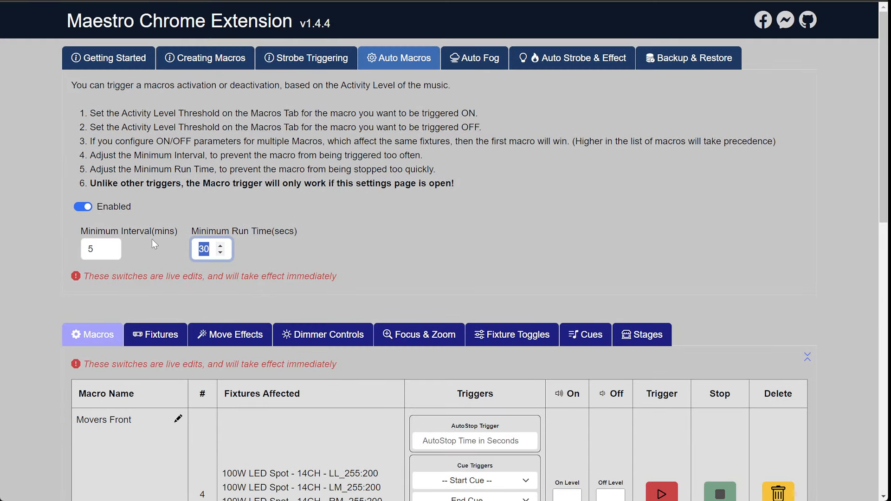
{"action": "type", "text": "5"}
{"action": "key", "text": "Tab"}
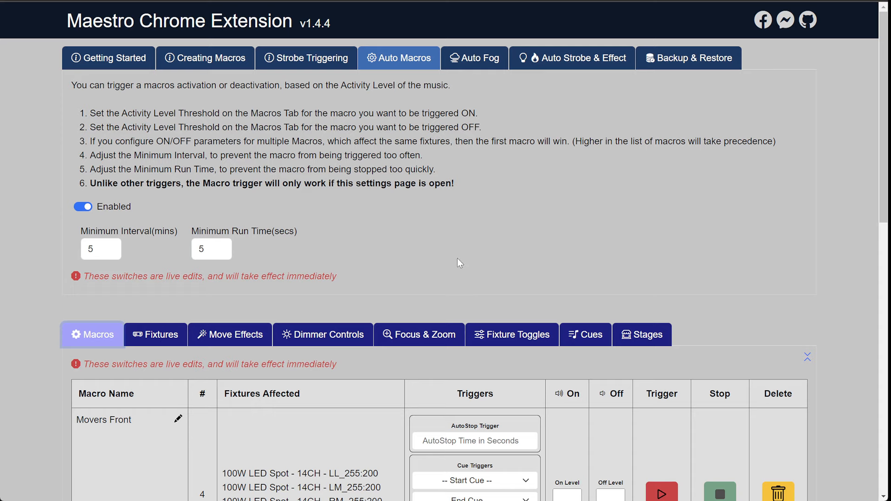
- Test the Gobo Galaxy Focused level triggers by raising the MaestroDMX Activity Gain to 81.4% and lowering it again
{"action": "scroll", "coordinate": [239, 226], "scroll_direction": "down", "scroll_amount": 7}
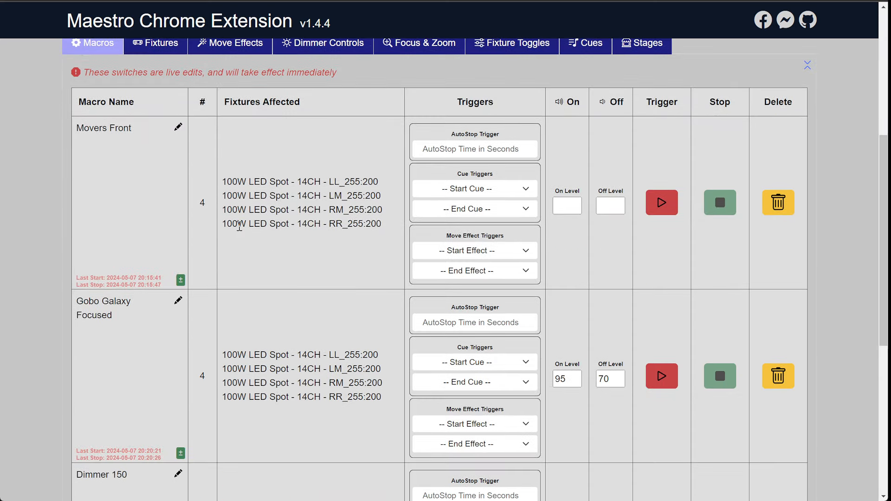
{"action": "scroll", "coordinate": [227, 240], "scroll_direction": "down", "scroll_amount": 4}
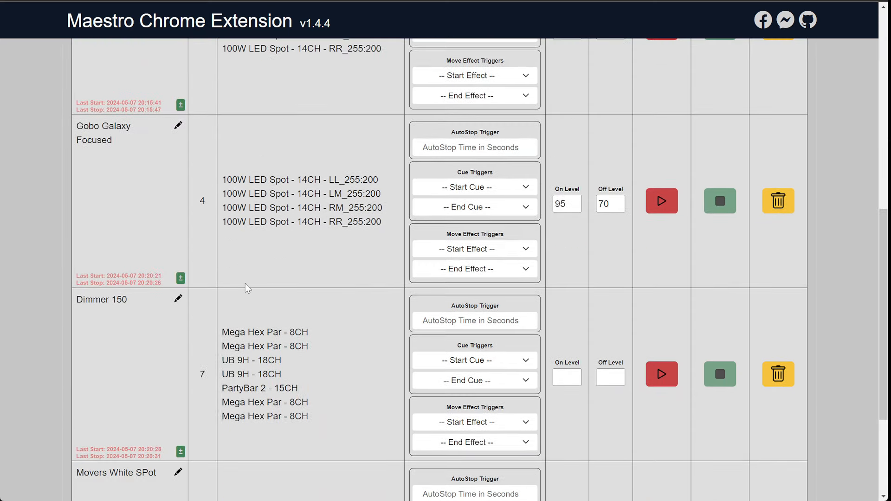
{"action": "scroll", "coordinate": [245, 284], "scroll_direction": "up", "scroll_amount": 1}
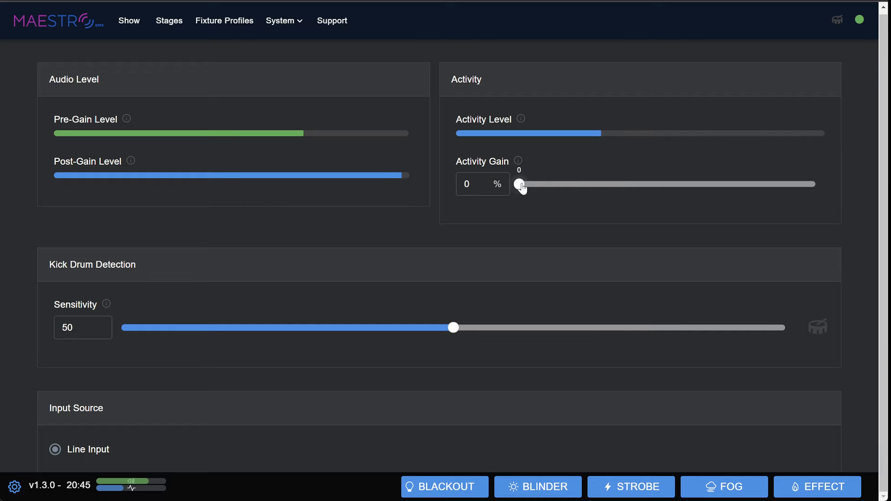
{"action": "left_click_drag", "start_coordinate": [522, 184], "coordinate": [760, 183]}
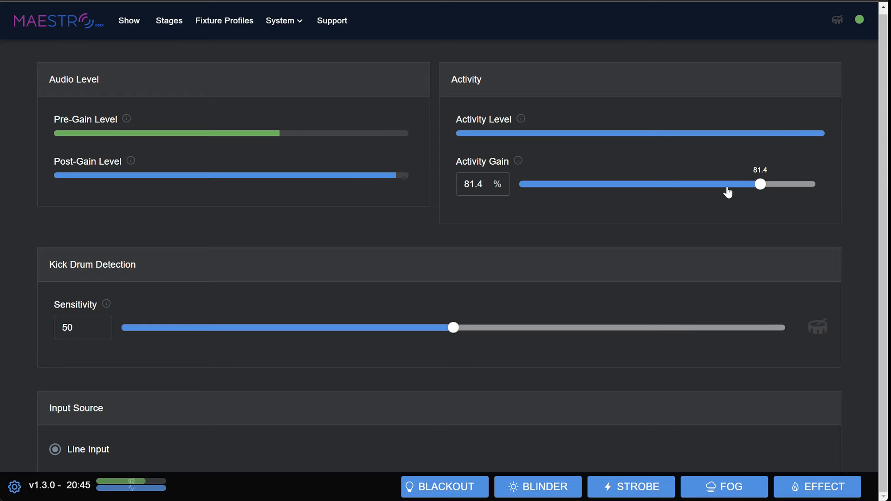
{"action": "left_click_drag", "start_coordinate": [761, 185], "coordinate": [634, 184]}
{"action": "key", "text": "Home"}
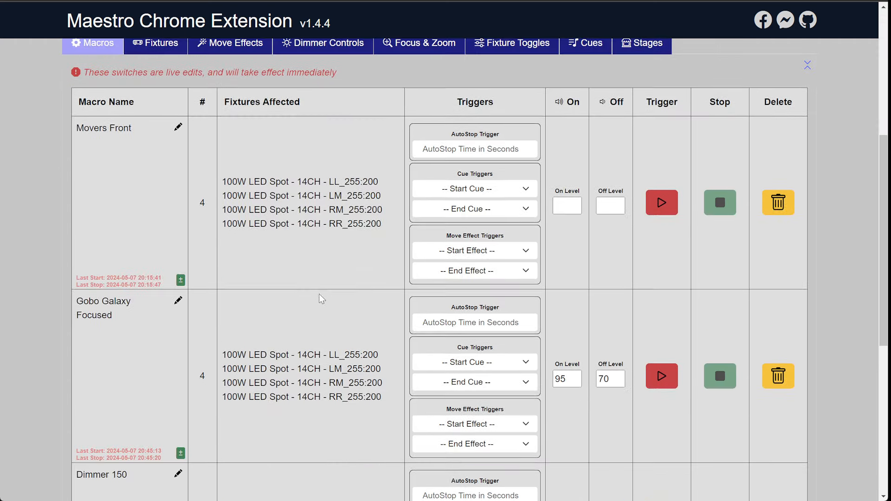
- Disable the Auto Macros feature on the extension's settings page
{"action": "scroll", "coordinate": [319, 293], "scroll_direction": "up", "scroll_amount": 4}
{"action": "left_click", "coordinate": [80, 92]}
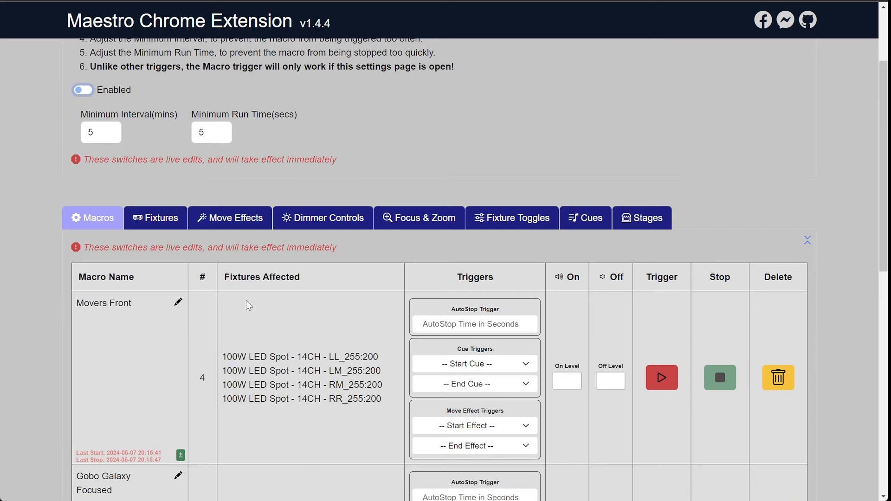
- Review the macros' triggers, On and Off Levels and last start and stop times
{"action": "scroll", "coordinate": [268, 310], "scroll_direction": "down", "scroll_amount": 4}
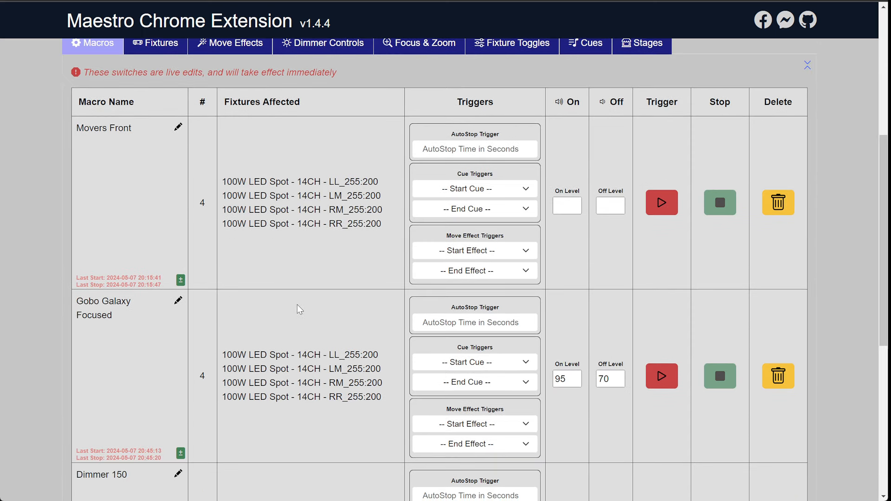
{"action": "scroll", "coordinate": [291, 297], "scroll_direction": "down", "scroll_amount": 3}
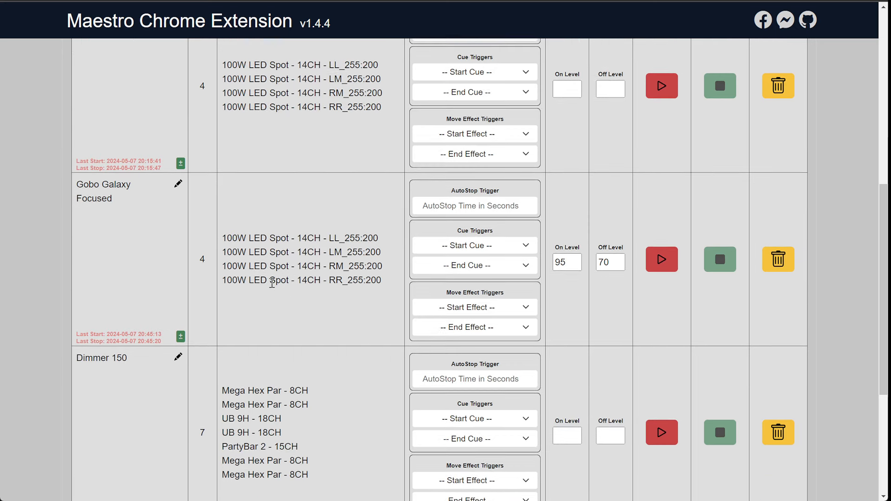
{"action": "scroll", "coordinate": [262, 277], "scroll_direction": "down", "scroll_amount": 3}
{"action": "scroll", "coordinate": [278, 269], "scroll_direction": "up", "scroll_amount": 3}
{"action": "scroll", "coordinate": [362, 248], "scroll_direction": "down", "scroll_amount": 5}
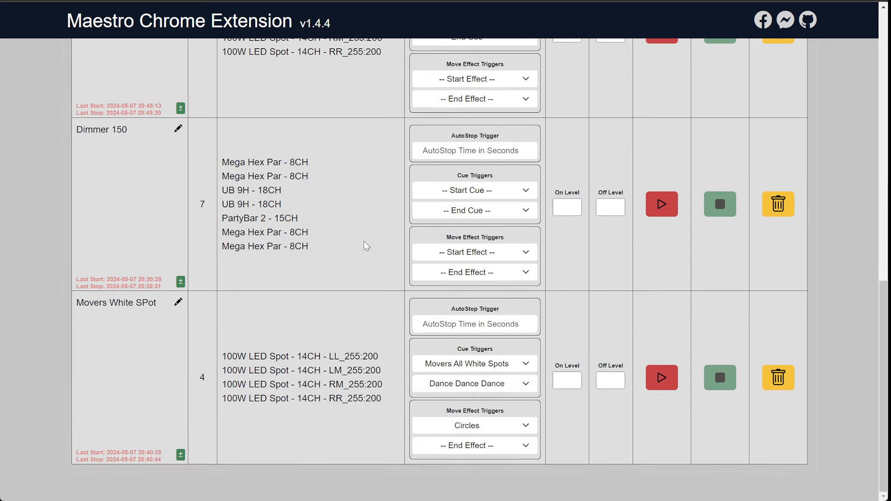
{"action": "scroll", "coordinate": [307, 288], "scroll_direction": "up", "scroll_amount": 11}
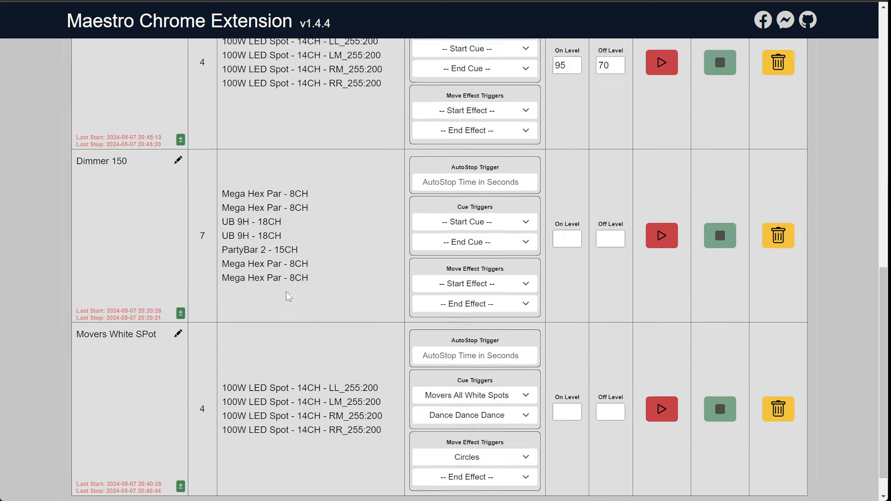
{"action": "scroll", "coordinate": [276, 285], "scroll_direction": "down", "scroll_amount": 3}
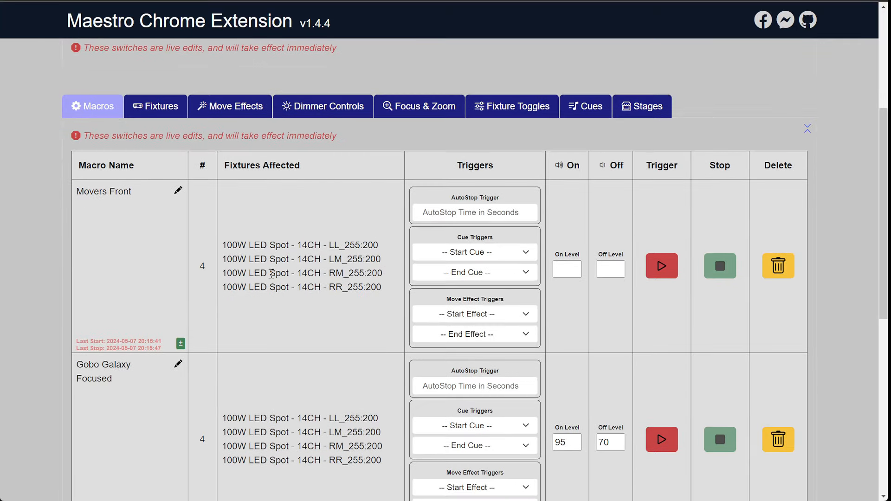
{"action": "scroll", "coordinate": [274, 285], "scroll_direction": "up", "scroll_amount": 5}
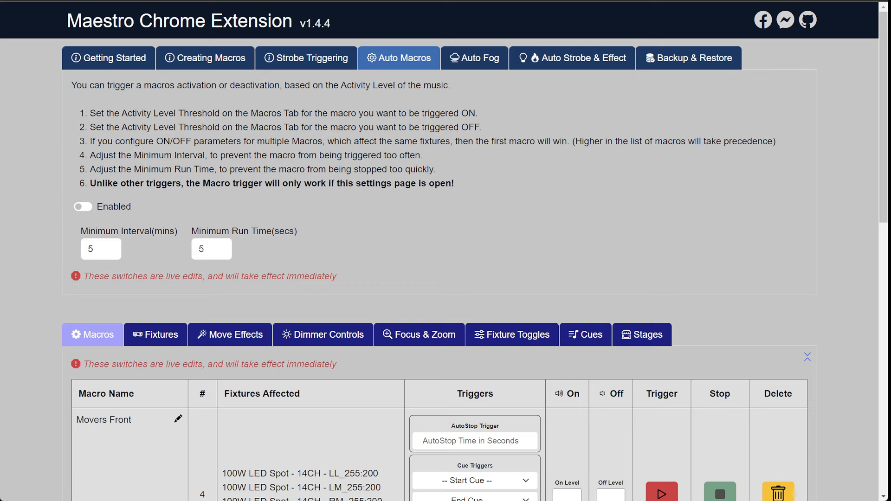
{"action": "scroll", "coordinate": [439, 288], "scroll_direction": "down", "scroll_amount": 4}
{"action": "scroll", "coordinate": [439, 288], "scroll_direction": "up", "scroll_amount": 4}
- Restore all fixtures from the last fixture backup and confirm overwriting their current settings
{"action": "left_click", "coordinate": [688, 57]}
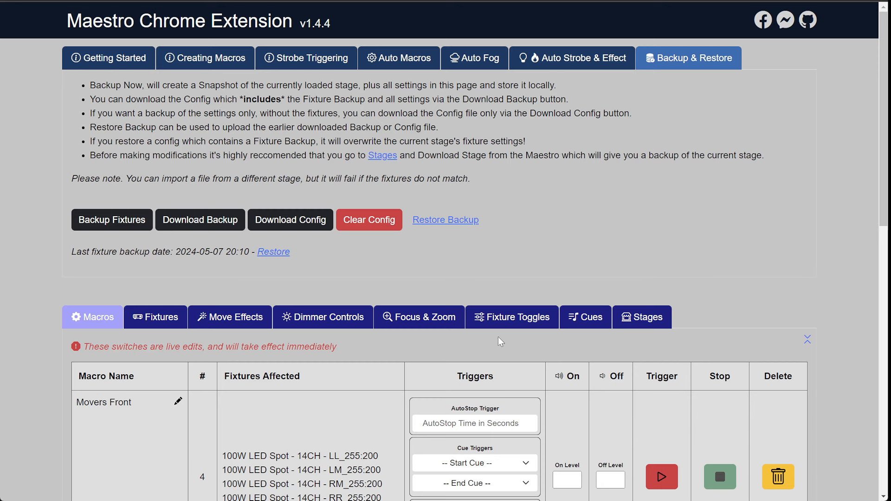
{"action": "left_click", "coordinate": [281, 254]}
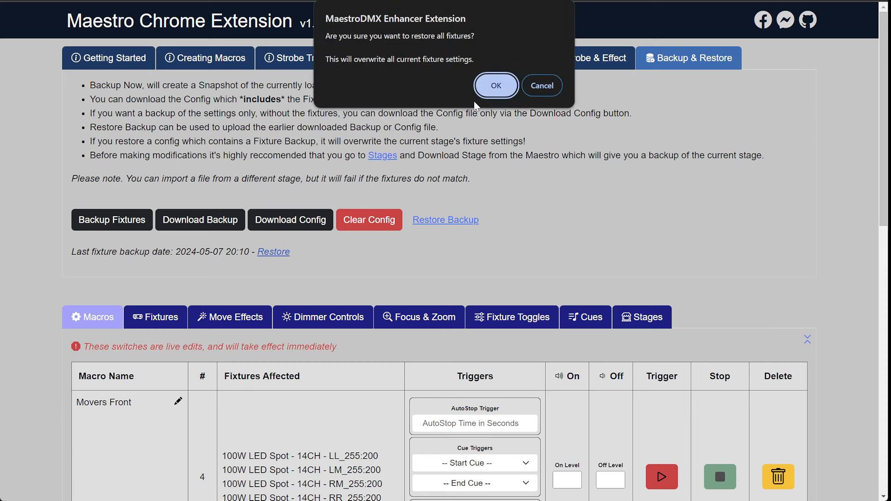
{"action": "left_click", "coordinate": [491, 87]}
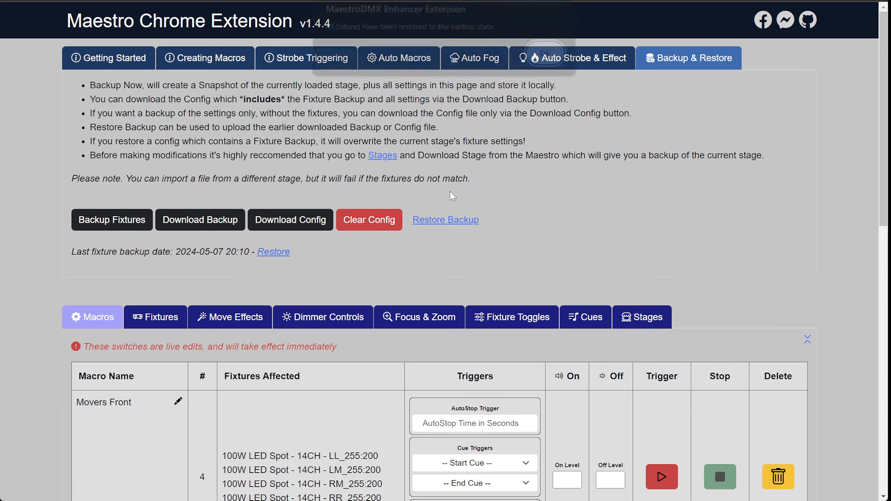
{"action": "left_click", "coordinate": [544, 60]}
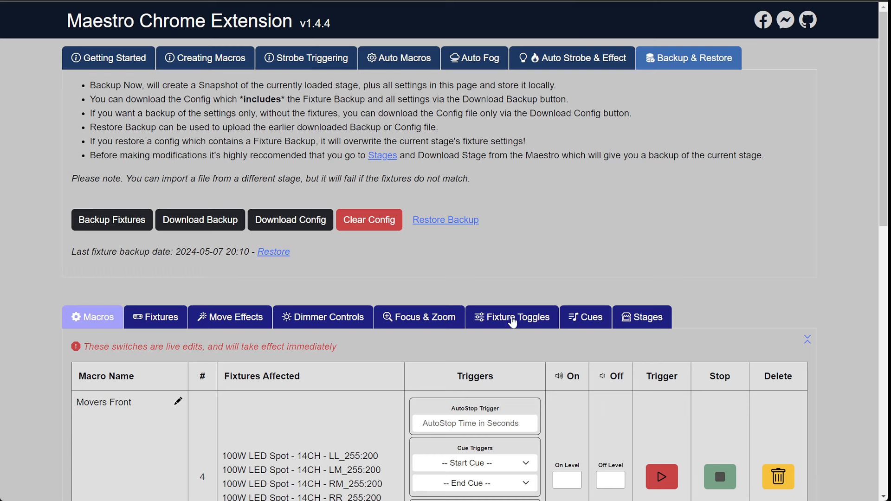
- Toggle all gobos off across the fixtures, leaving only the Open gobos enabled
{"action": "left_click", "coordinate": [494, 321]}
{"action": "scroll", "coordinate": [494, 320], "scroll_direction": "down", "scroll_amount": 6}
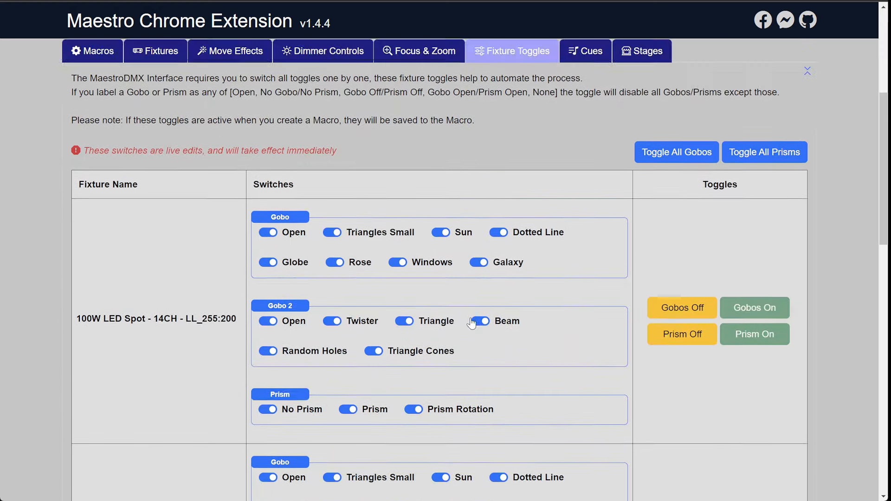
{"action": "scroll", "coordinate": [706, 372], "scroll_direction": "up", "scroll_amount": 3}
{"action": "left_click", "coordinate": [686, 313]}
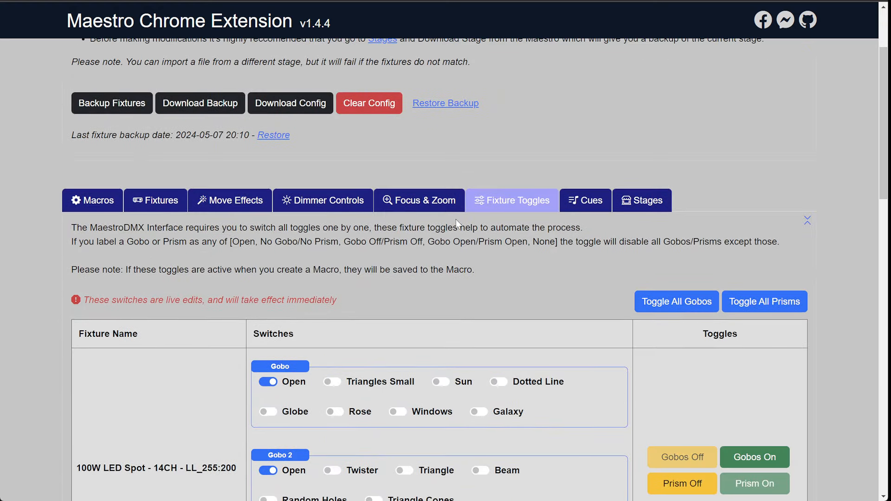
- Lower the Primary Group dimmers to about 124 and the Secondary Group focus to about 94
{"action": "left_click", "coordinate": [343, 204]}
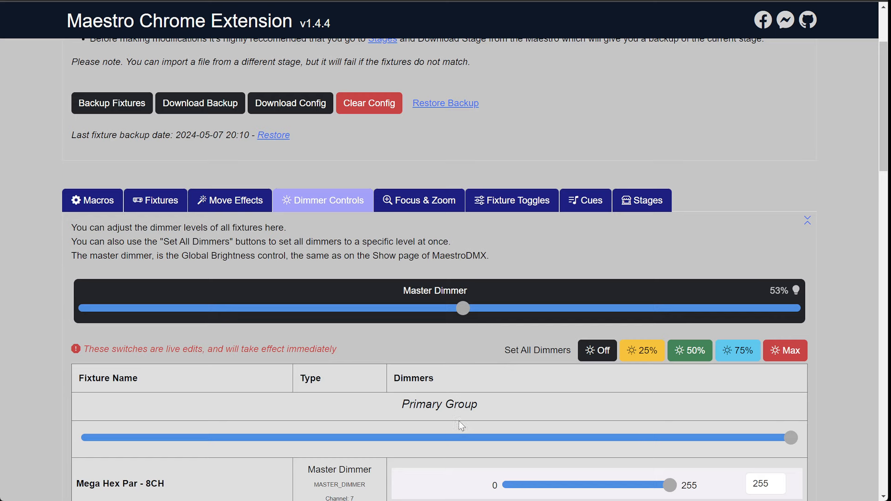
{"action": "left_click", "coordinate": [429, 437]}
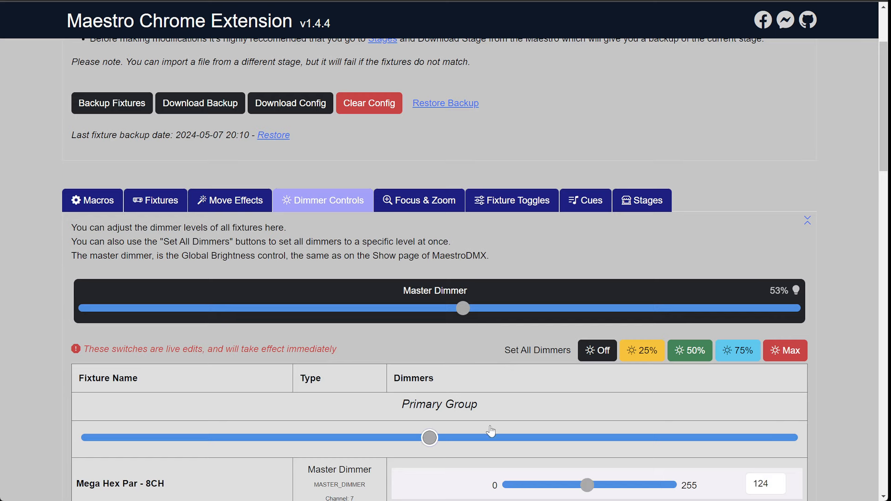
{"action": "left_click", "coordinate": [420, 204]}
{"action": "left_click", "coordinate": [347, 348]}
- Restore the fixtures again from the saved backup to revert the test changes to gobos, dimmers and focus
{"action": "scroll", "coordinate": [93, 186], "scroll_direction": "up", "scroll_amount": 2}
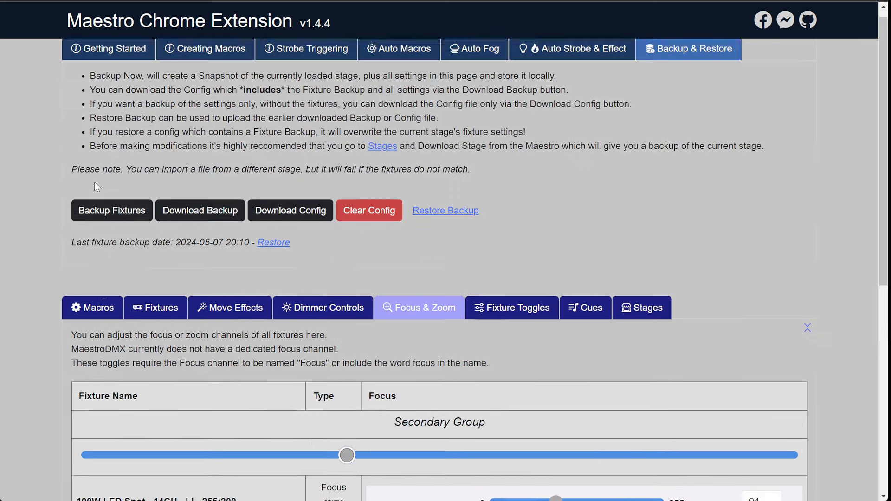
{"action": "left_click", "coordinate": [272, 254]}
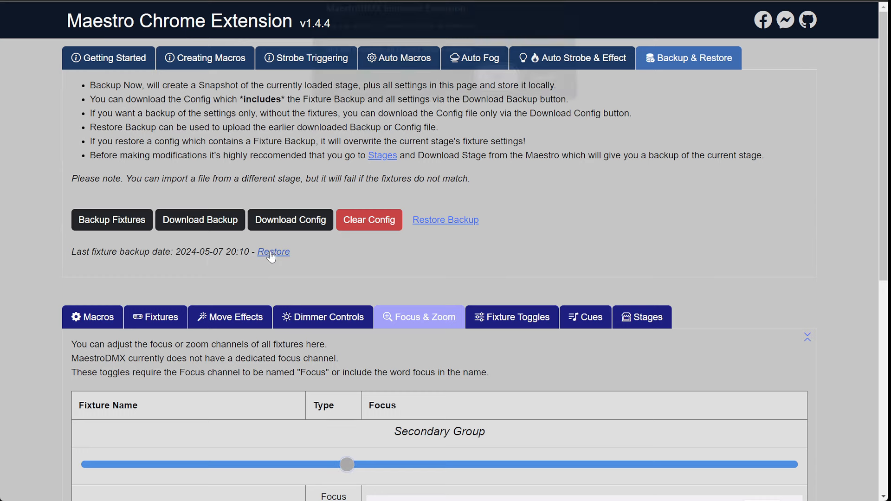
{"action": "left_click", "coordinate": [495, 88]}
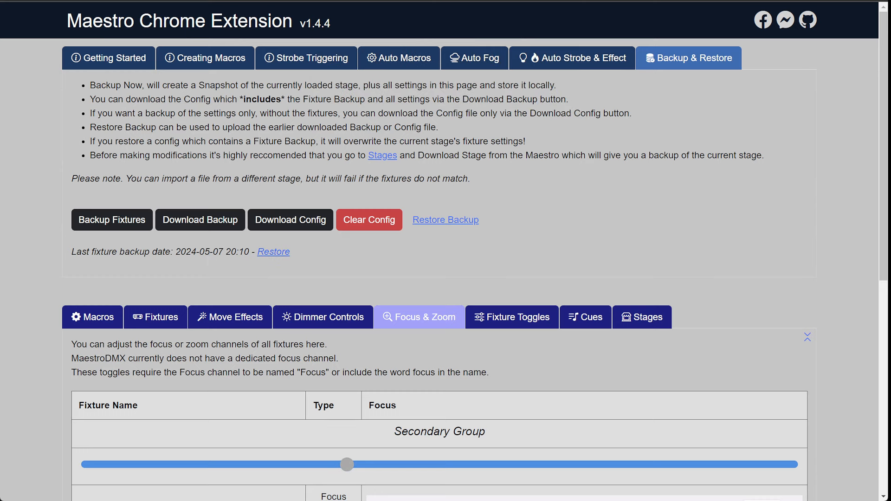
{"action": "left_click", "coordinate": [548, 63]}
- Check the gobo and prism switches, the focus values and the dimmer levels of the restored fixtures
{"action": "scroll", "coordinate": [266, 297], "scroll_direction": "down", "scroll_amount": 3}
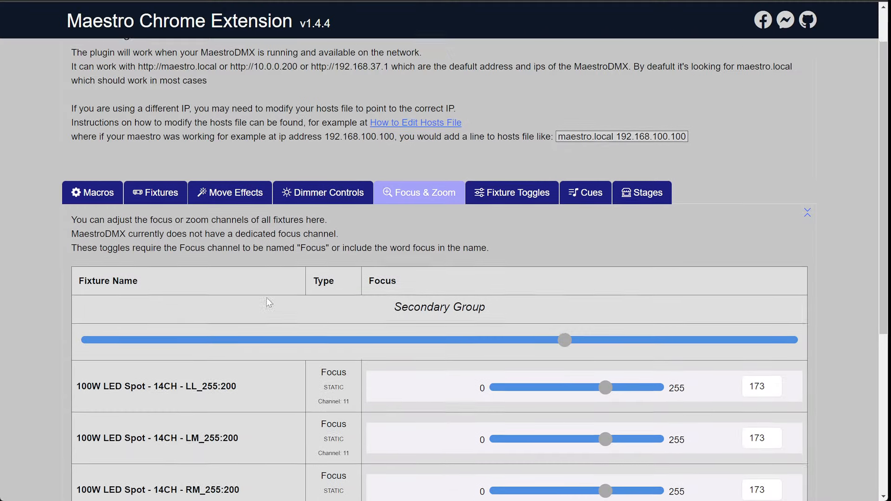
{"action": "left_click", "coordinate": [501, 128]}
{"action": "scroll", "coordinate": [381, 301], "scroll_direction": "down", "scroll_amount": 6}
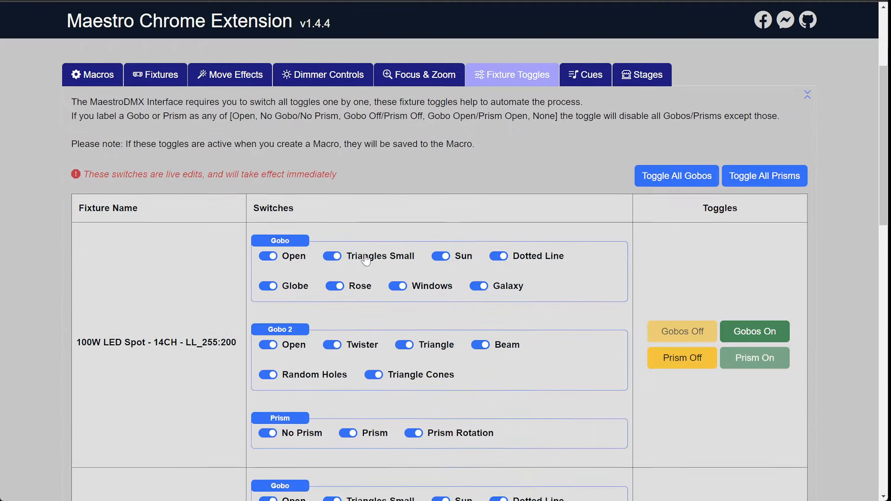
{"action": "scroll", "coordinate": [381, 300], "scroll_direction": "up", "scroll_amount": 8}
{"action": "left_click", "coordinate": [420, 187]}
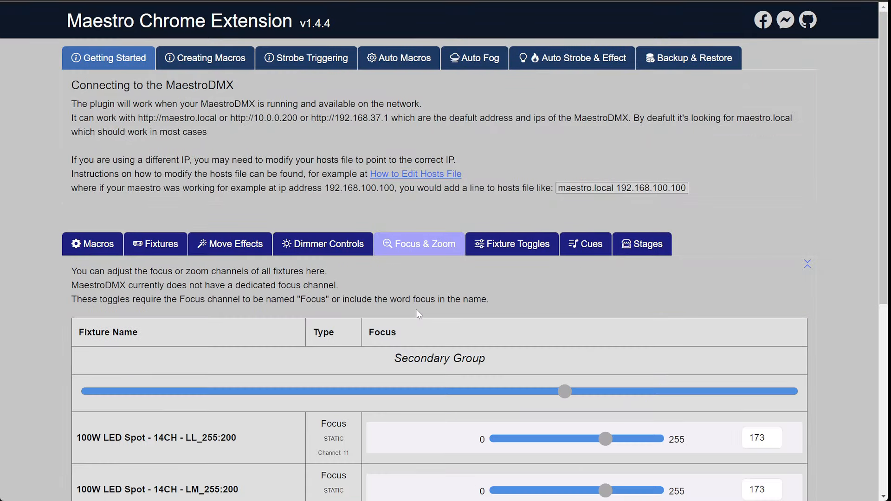
{"action": "scroll", "coordinate": [416, 308], "scroll_direction": "down", "scroll_amount": 6}
{"action": "scroll", "coordinate": [386, 312], "scroll_direction": "up", "scroll_amount": 8}
{"action": "left_click", "coordinate": [330, 244]}
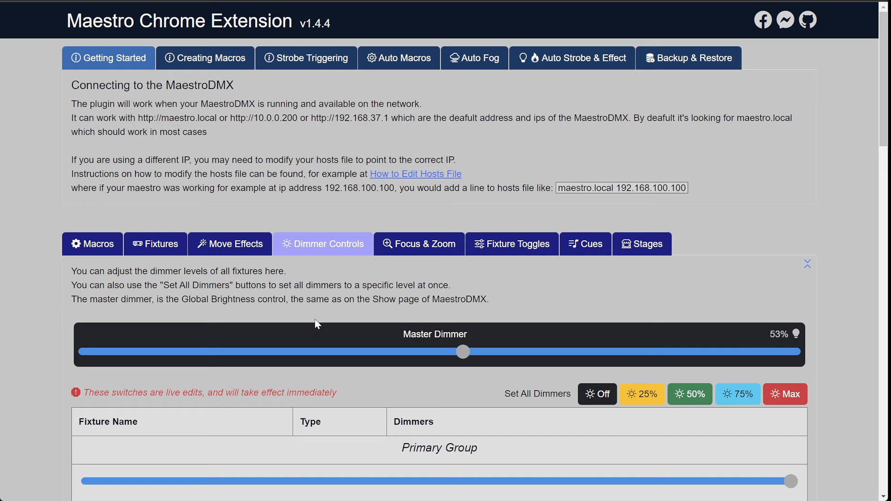
{"action": "scroll", "coordinate": [316, 316], "scroll_direction": "down", "scroll_amount": 5}
{"action": "scroll", "coordinate": [320, 233], "scroll_direction": "up", "scroll_amount": 5}
{"action": "scroll", "coordinate": [293, 202], "scroll_direction": "down", "scroll_amount": 5}
{"action": "scroll", "coordinate": [269, 224], "scroll_direction": "up", "scroll_amount": 5}
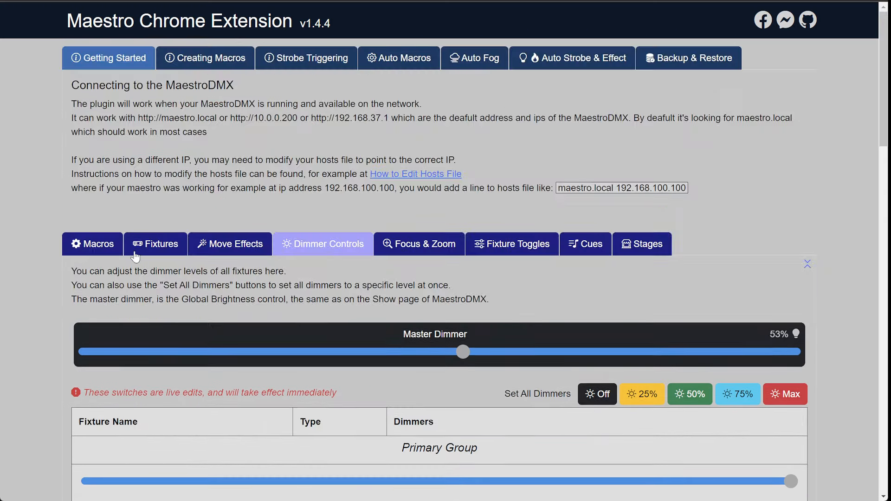
- View the stored attributes of the Movers Front macro and close the overview
{"action": "left_click", "coordinate": [99, 245]}
{"action": "scroll", "coordinate": [239, 260], "scroll_direction": "down", "scroll_amount": 4}
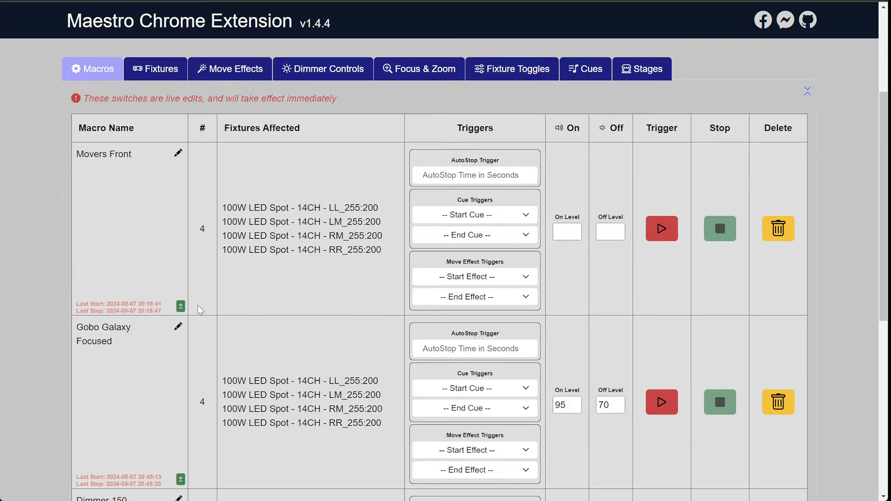
{"action": "left_click", "coordinate": [181, 306]}
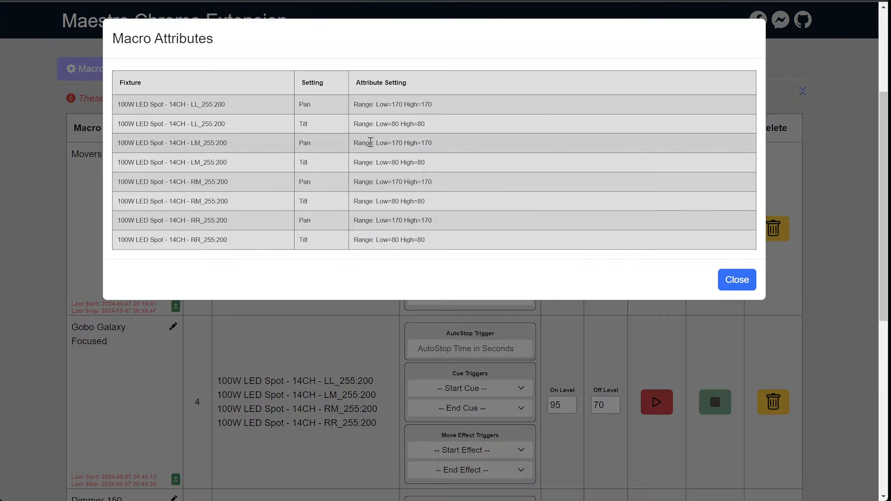
{"action": "left_click", "coordinate": [736, 279]}
- View the stored attributes of the Dimmer 150 macro and close the overview
{"action": "scroll", "coordinate": [278, 274], "scroll_direction": "down", "scroll_amount": 6}
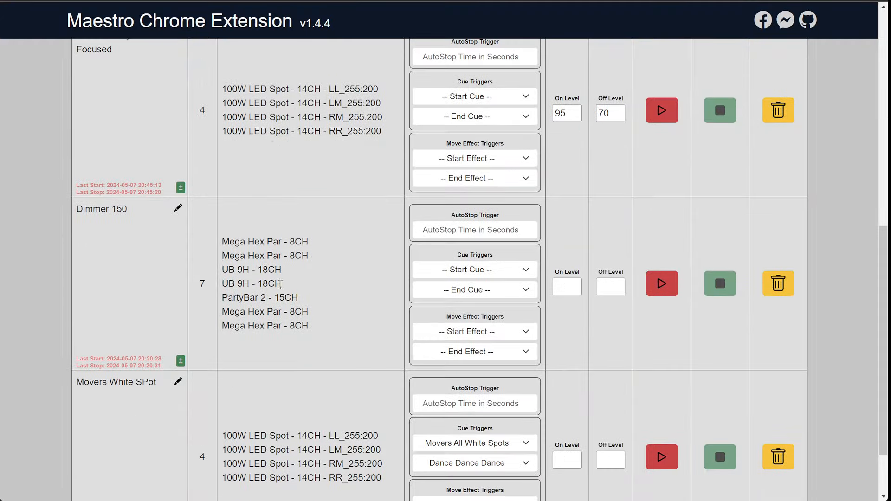
{"action": "scroll", "coordinate": [232, 288], "scroll_direction": "down", "scroll_amount": 2}
{"action": "left_click", "coordinate": [181, 283]}
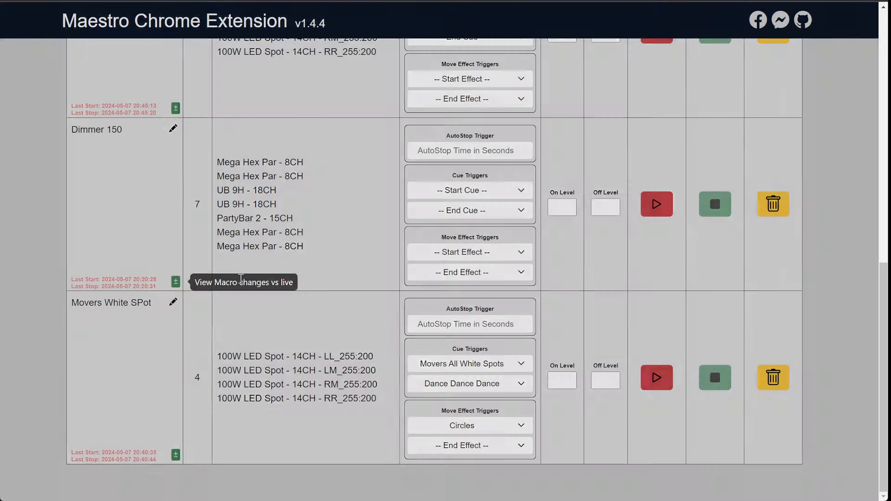
{"action": "left_click", "coordinate": [719, 211]}
- Examine the gobo, prism and focus attributes stored in the Gobo Galaxy Focused macro and close the overview
{"action": "scroll", "coordinate": [204, 267], "scroll_direction": "up", "scroll_amount": 3}
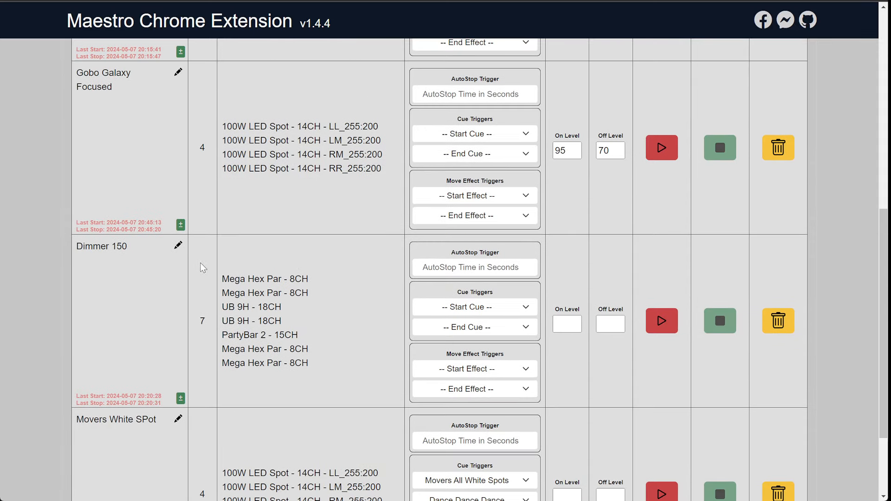
{"action": "scroll", "coordinate": [274, 296], "scroll_direction": "up", "scroll_amount": 3}
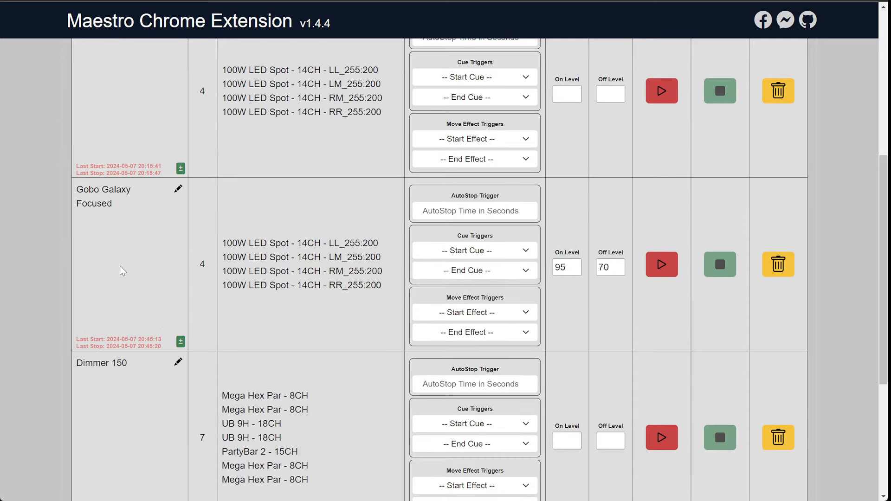
{"action": "left_click", "coordinate": [181, 342]}
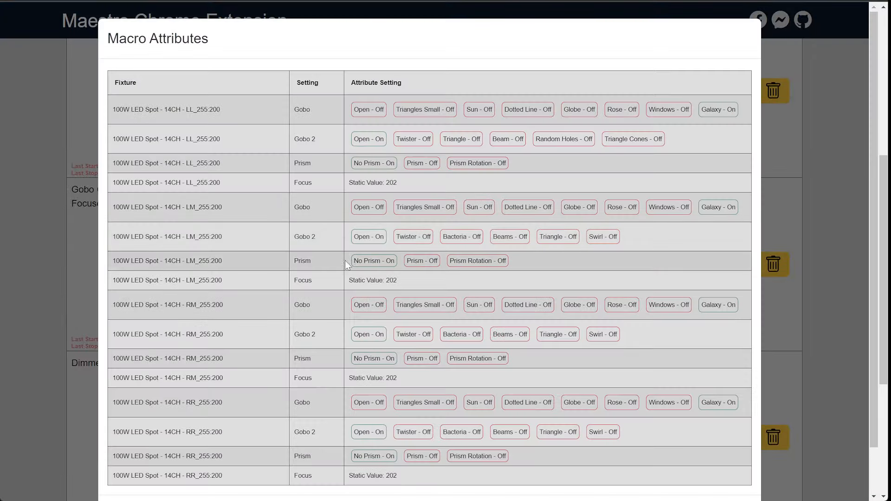
{"action": "scroll", "coordinate": [315, 285], "scroll_direction": "down", "scroll_amount": 2}
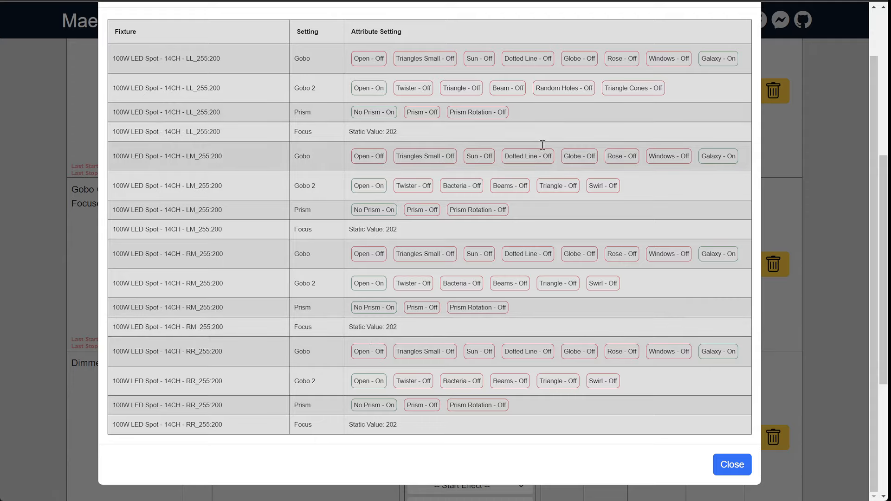
{"action": "left_click", "coordinate": [730, 465]}
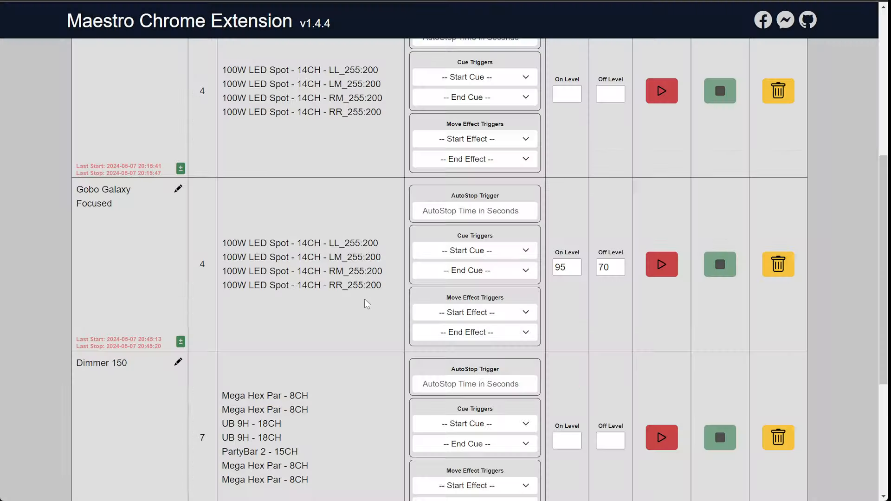
{"action": "scroll", "coordinate": [357, 306], "scroll_direction": "up", "scroll_amount": 3}
{"action": "scroll", "coordinate": [350, 318], "scroll_direction": "up", "scroll_amount": 4}
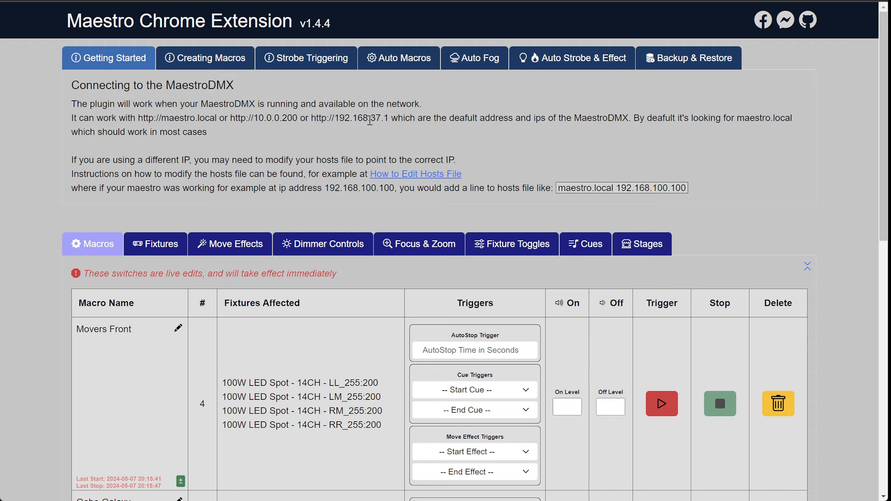
{"action": "scroll", "coordinate": [253, 155], "scroll_direction": "down", "scroll_amount": 12}
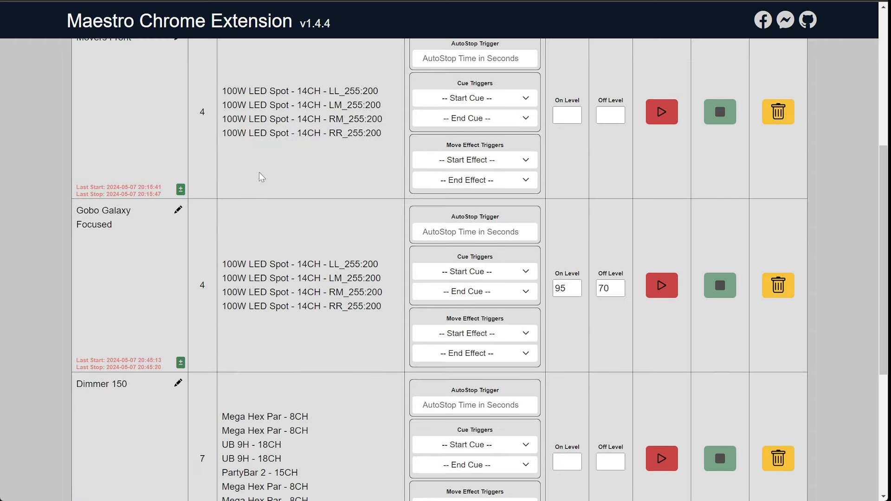
{"action": "scroll", "coordinate": [281, 222], "scroll_direction": "up", "scroll_amount": 1}
{"action": "scroll", "coordinate": [280, 221], "scroll_direction": "up", "scroll_amount": 10}
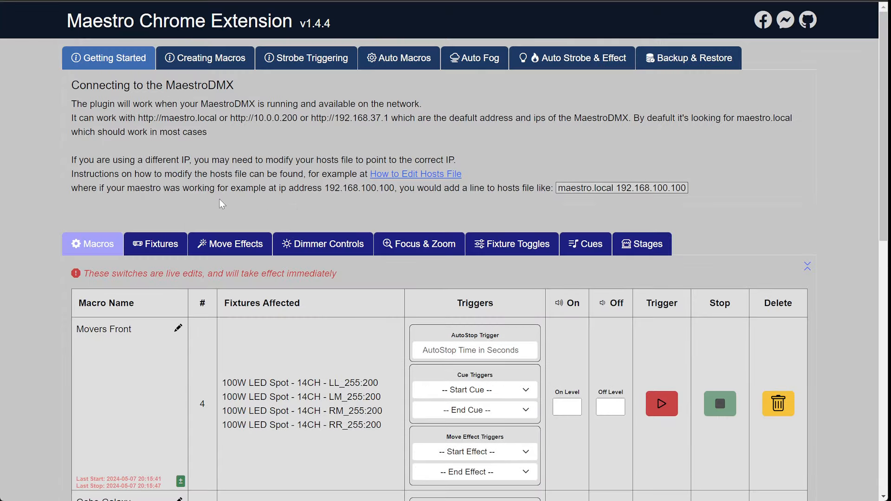
- Look over the Creating Macros and Getting Started guides, the fixtures, the move effects and the macro list
{"action": "left_click", "coordinate": [191, 59]}
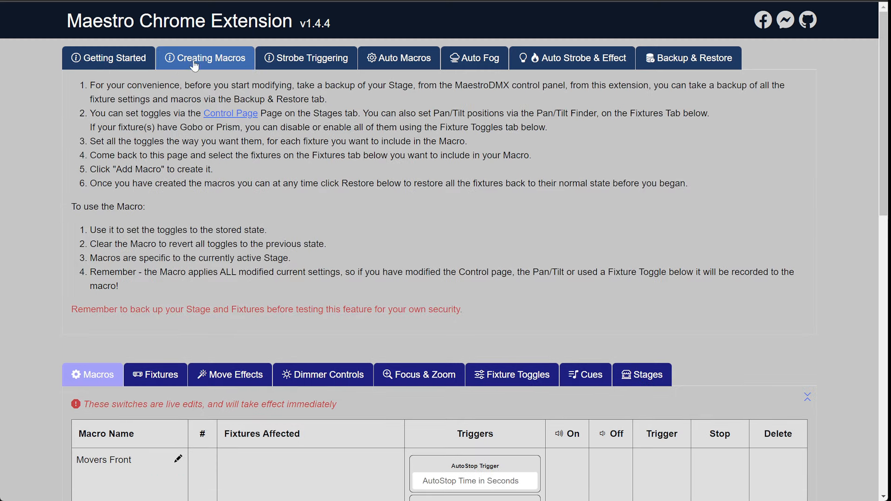
{"action": "left_click", "coordinate": [107, 57]}
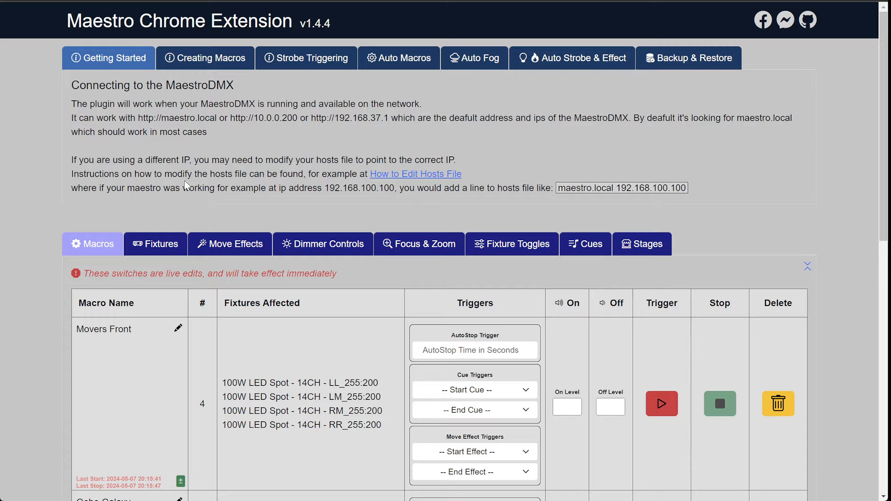
{"action": "scroll", "coordinate": [184, 186], "scroll_direction": "down", "scroll_amount": 12}
{"action": "scroll", "coordinate": [208, 210], "scroll_direction": "up", "scroll_amount": 12}
{"action": "left_click", "coordinate": [158, 245]}
{"action": "left_click", "coordinate": [238, 248]}
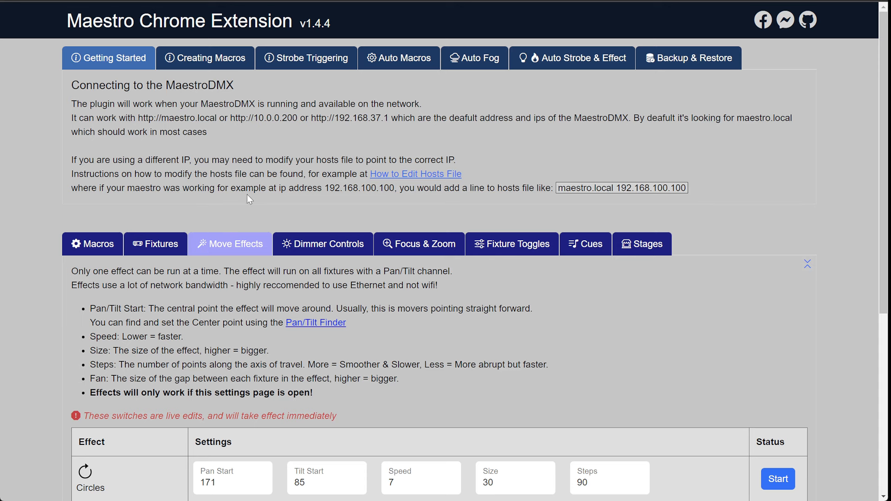
{"action": "left_click", "coordinate": [103, 242]}
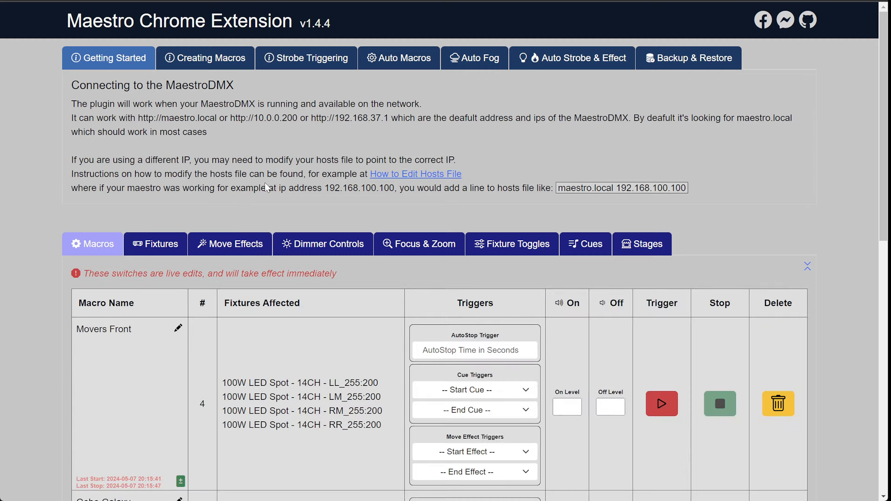